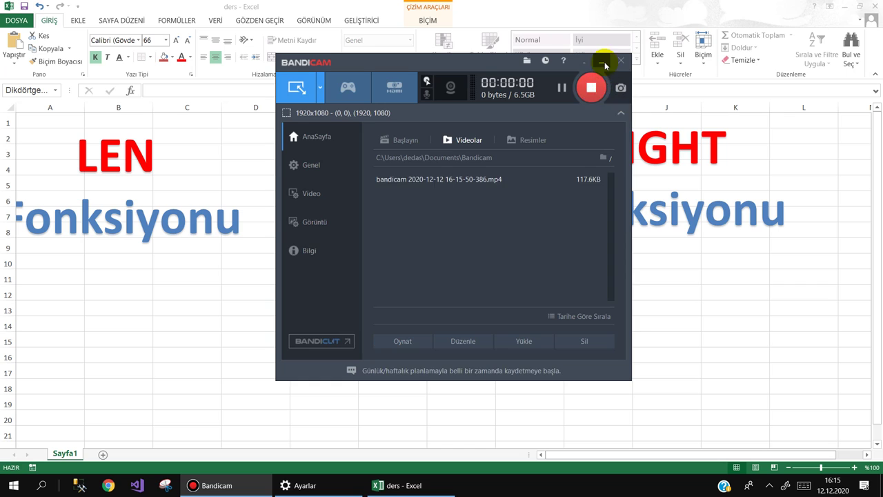
Shift the LEN Fonksiyonu text box right so its whole title is visible
left_click(603, 62)
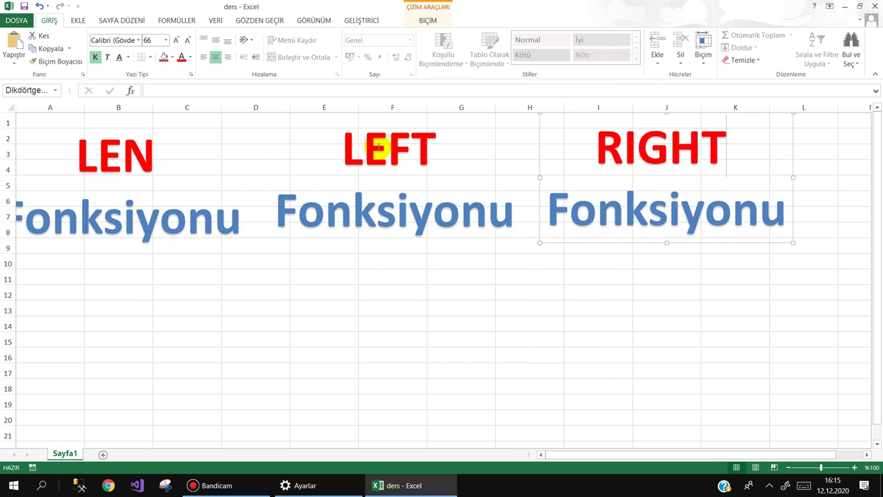
left_click(498, 281)
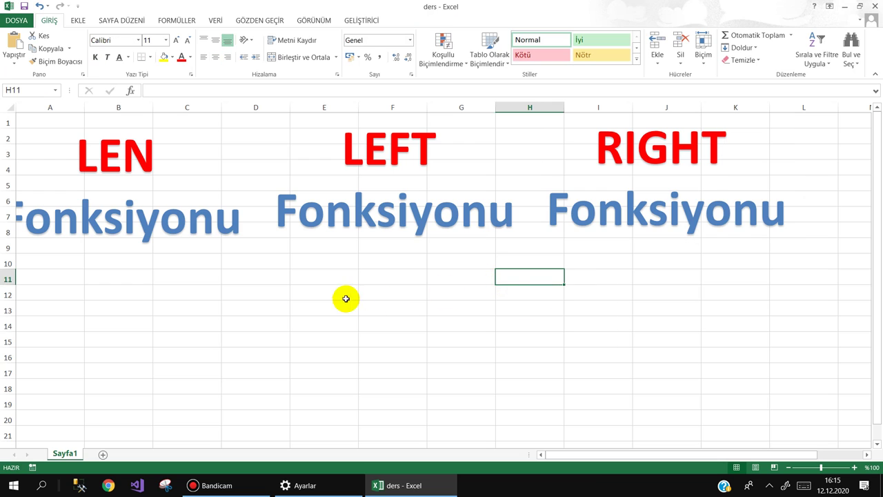
left_click(124, 232)
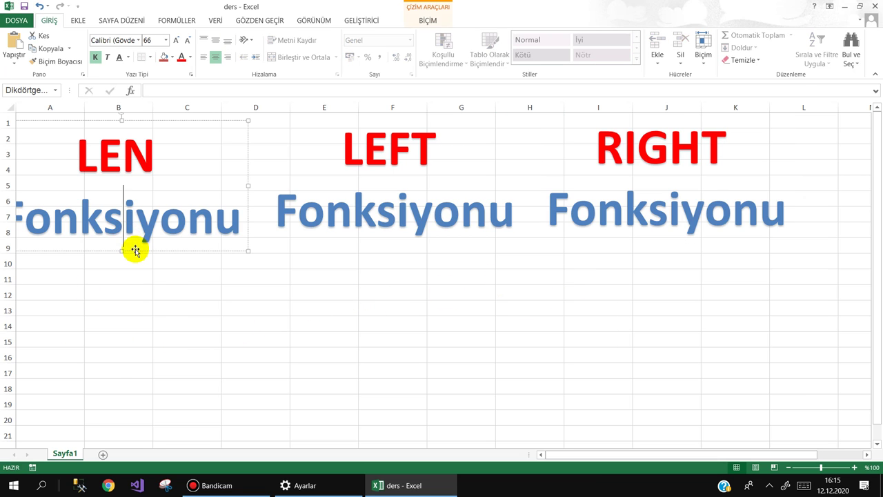
left_click_drag(124, 232, 145, 233)
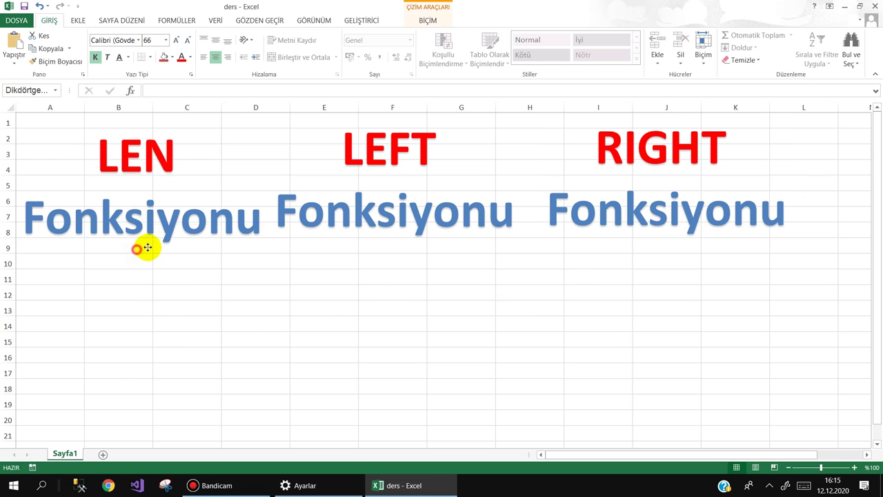
left_click(146, 307)
Add a new sheet and rename it Kasa, fixing its capitalisation with a second rename
left_click(103, 454)
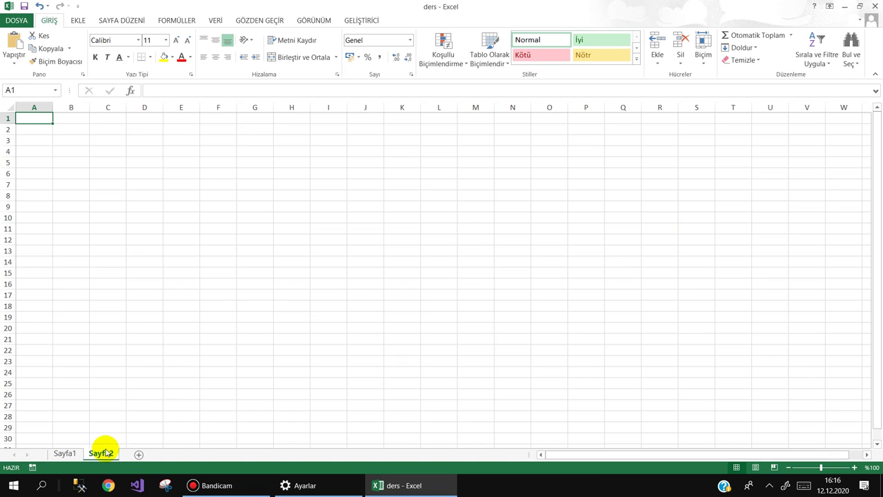
double_click(96, 452)
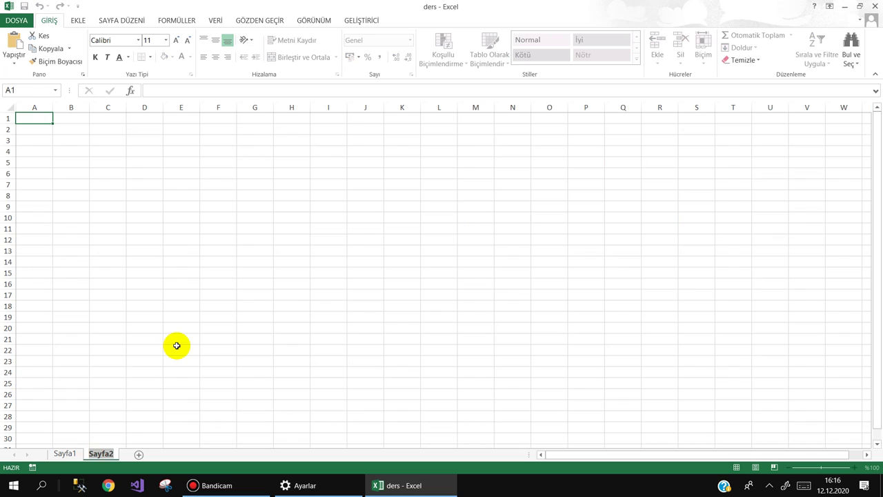
type("o")
type("SA")
key("Return")
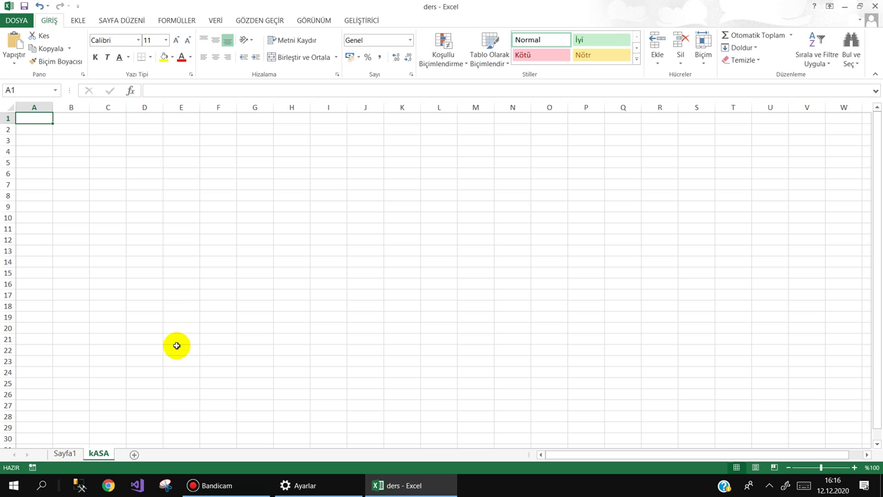
double_click(98, 453)
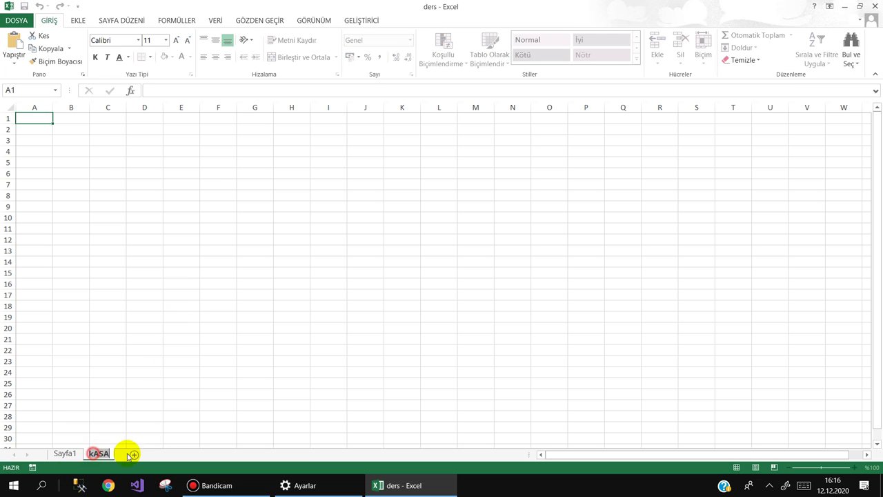
type("Kas")
key("Return")
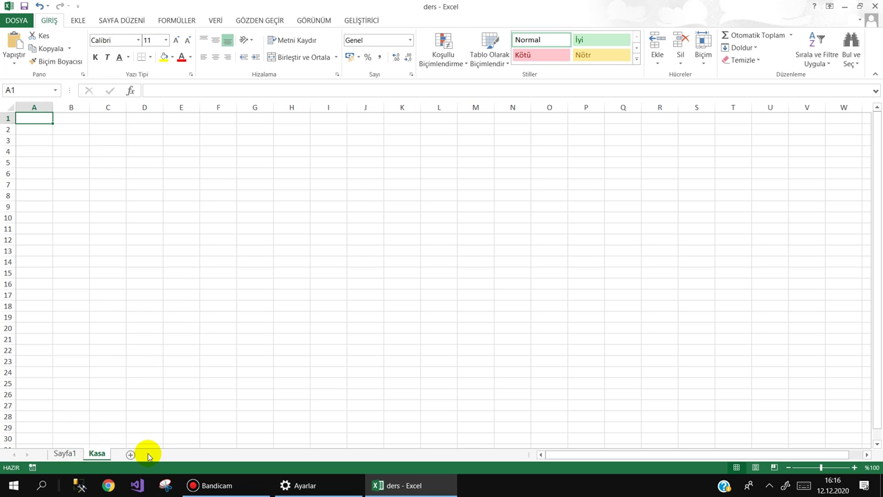
left_click(93, 273)
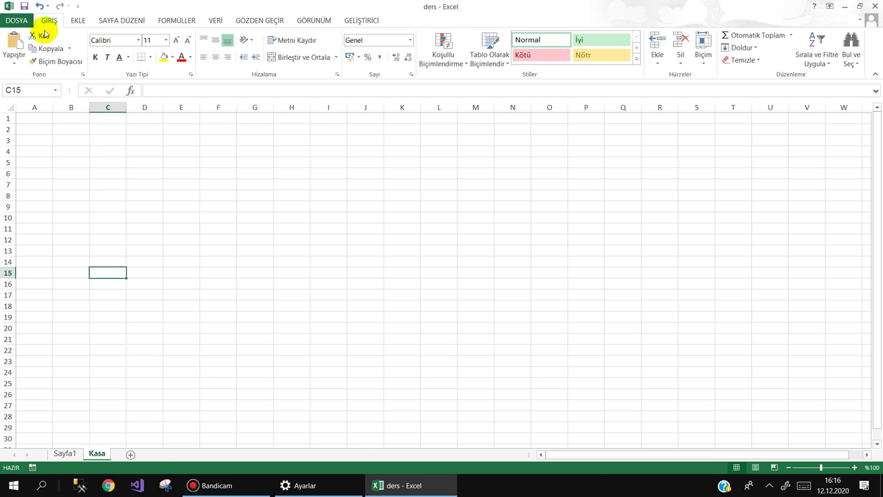
left_click(20, 21)
left_click(40, 124)
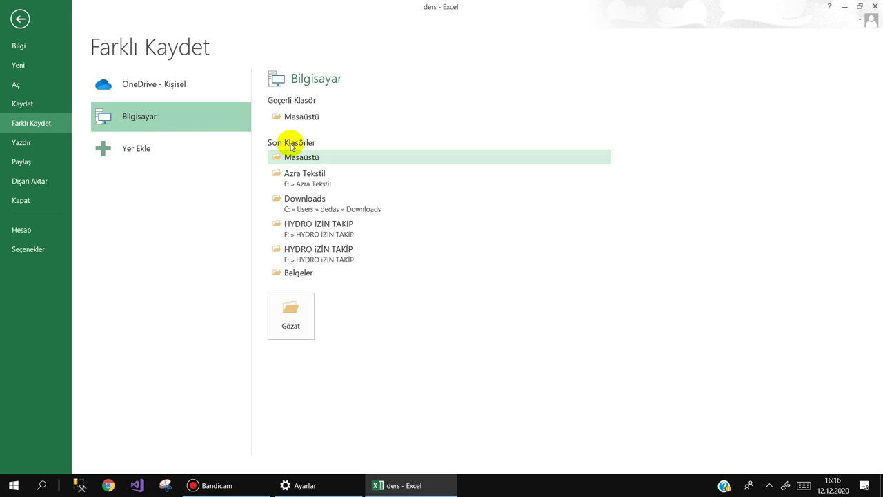
left_click(270, 300)
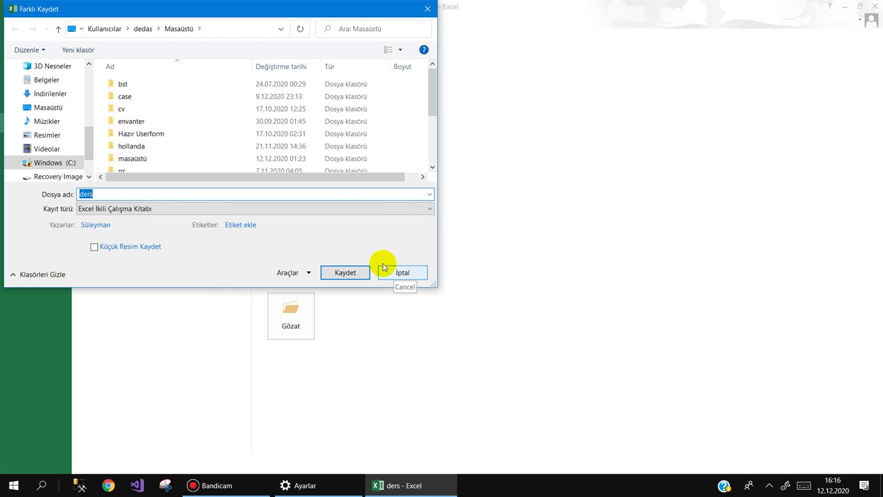
left_click(144, 208)
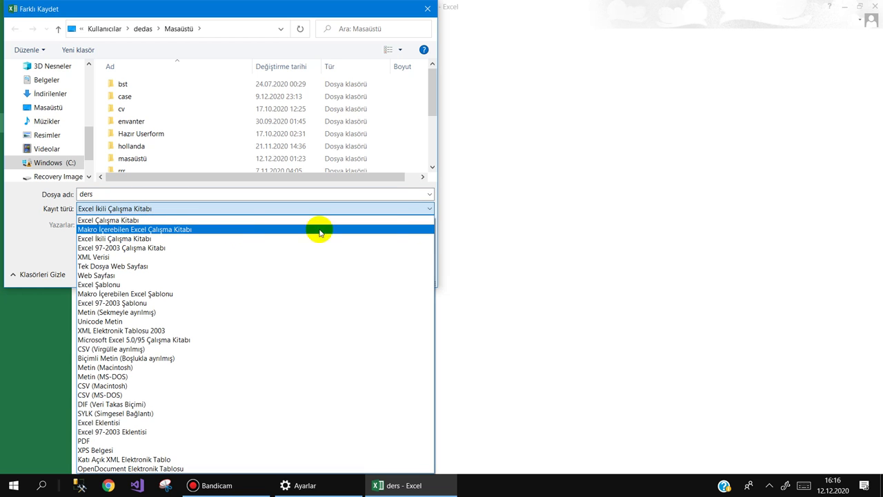
left_click(366, 9)
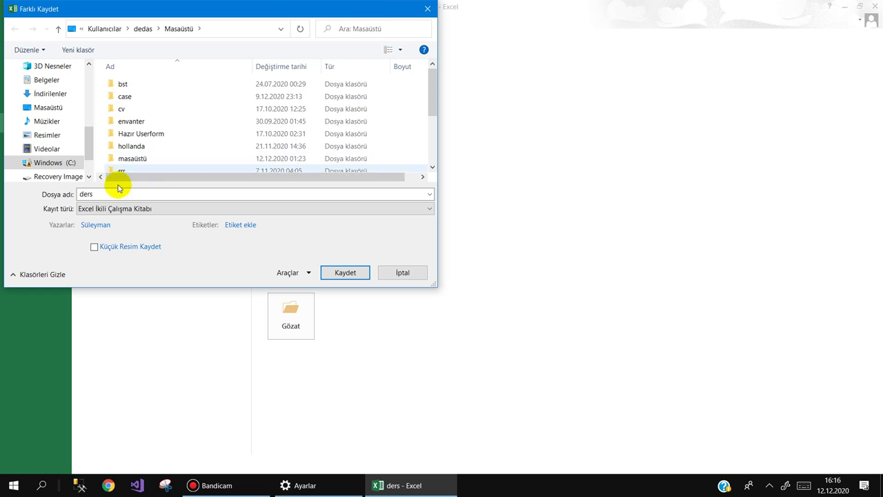
left_click(401, 274)
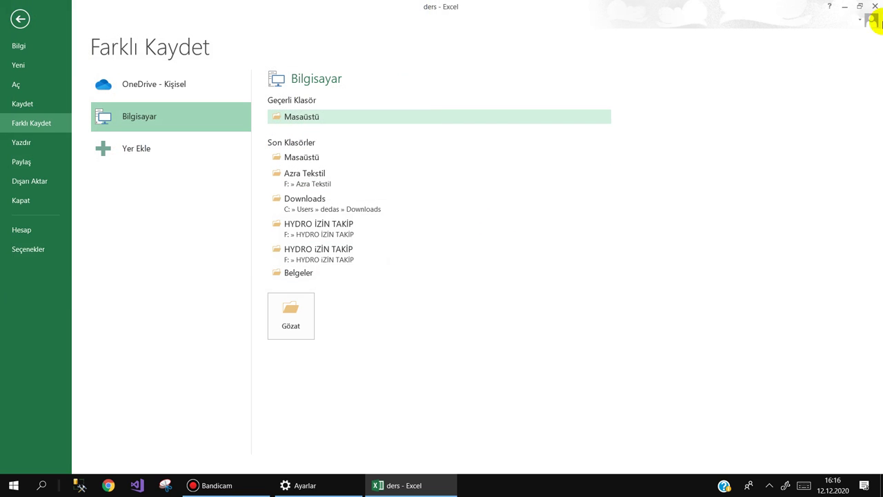
left_click(873, 9)
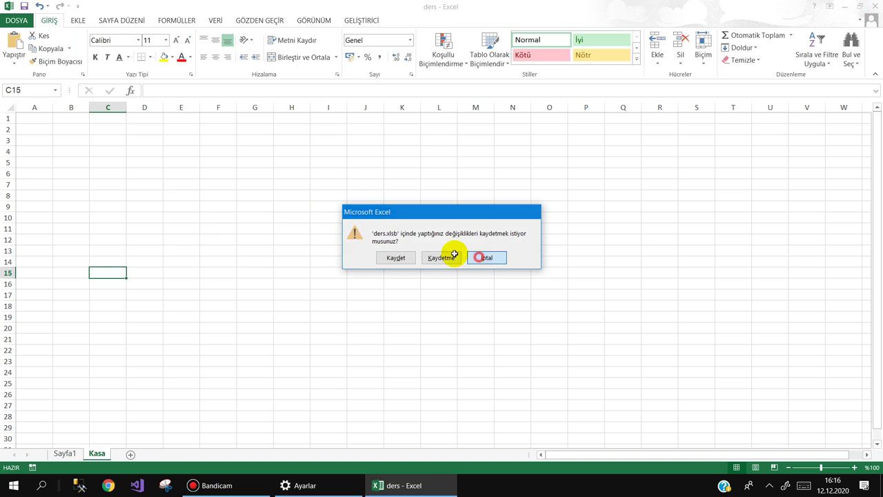
left_click(479, 257)
left_click(144, 163)
On Kasa, double every column's width, make rows slightly taller, and raise the font to 14
left_click(68, 454)
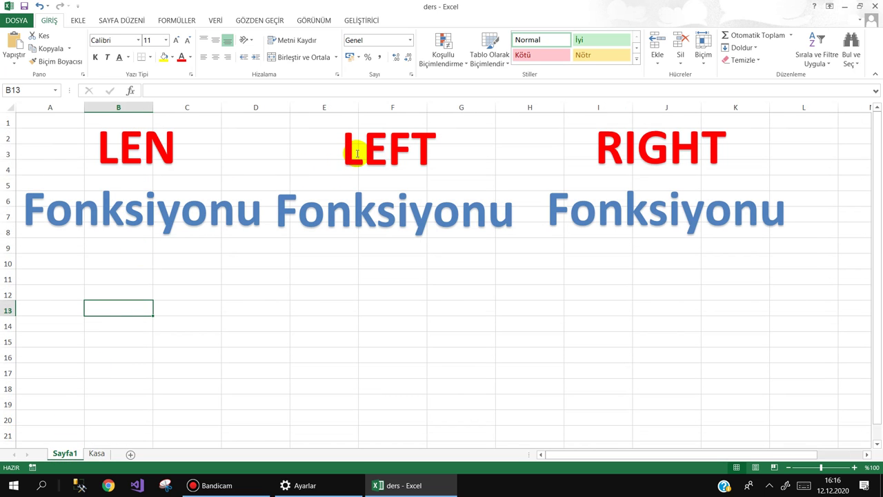
left_click(101, 454)
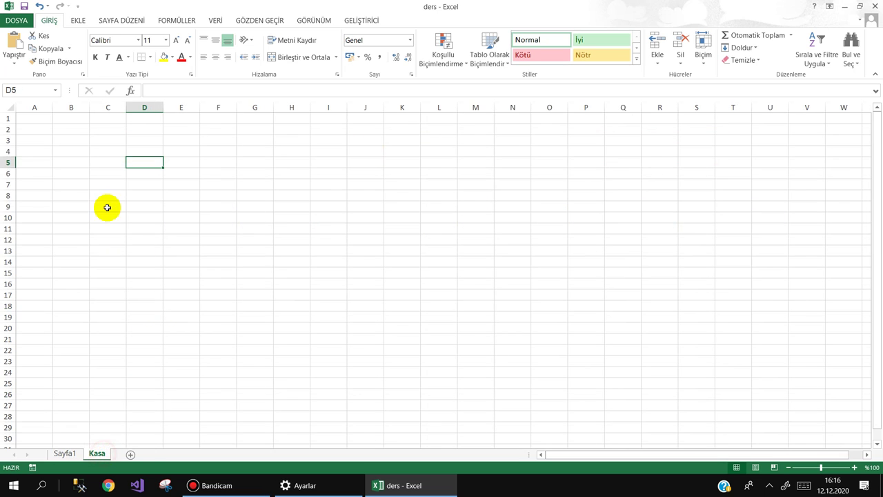
left_click(9, 106)
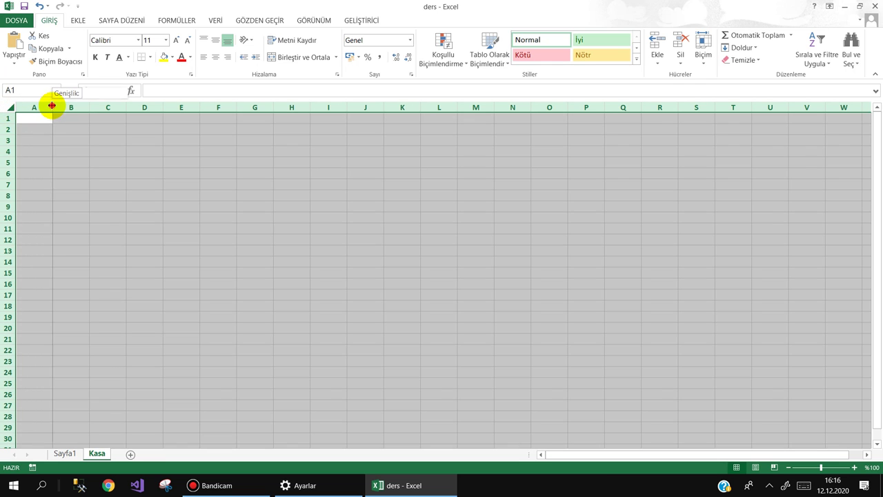
left_click_drag(55, 106, 86, 105)
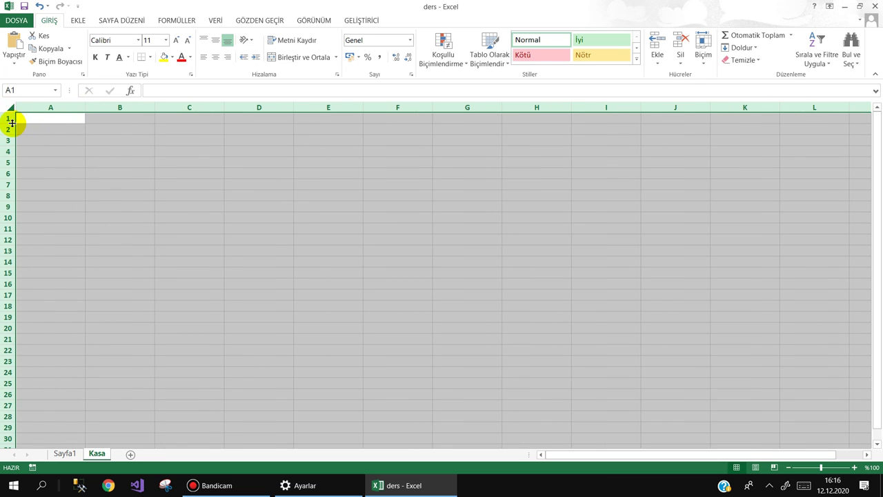
left_click_drag(9, 124, 9, 126)
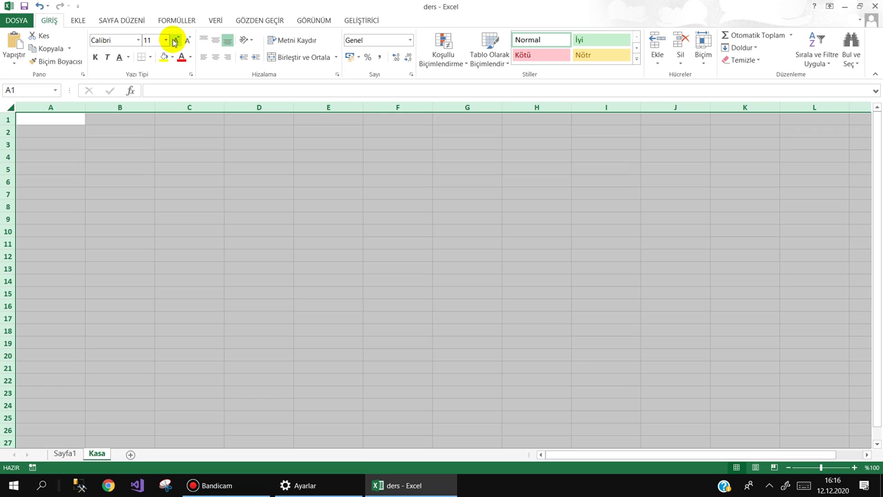
left_click(175, 41)
left_click(175, 40)
left_click(69, 135)
left_click(61, 119)
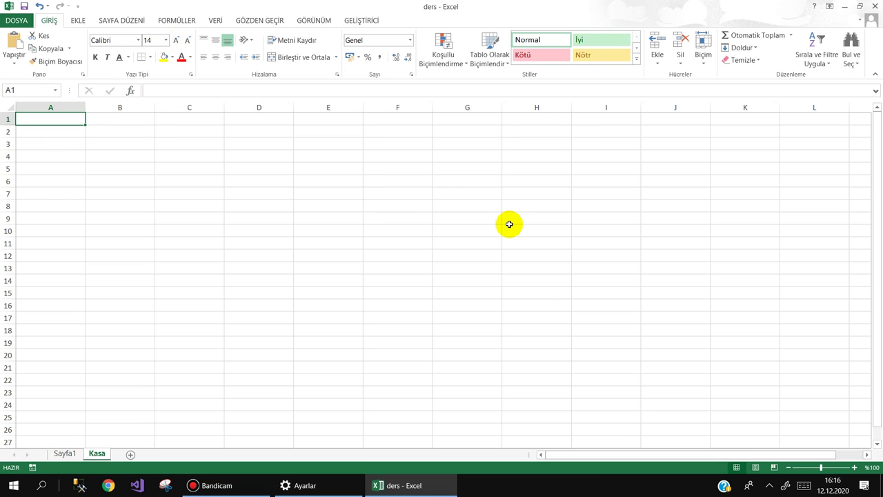
Enter the headers TARİH in A1 and AY in B1
type("ta")
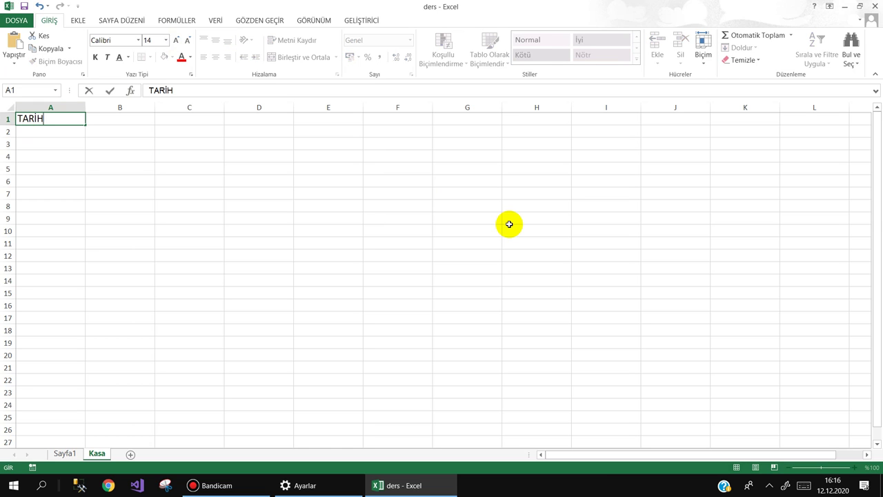
key("Tab")
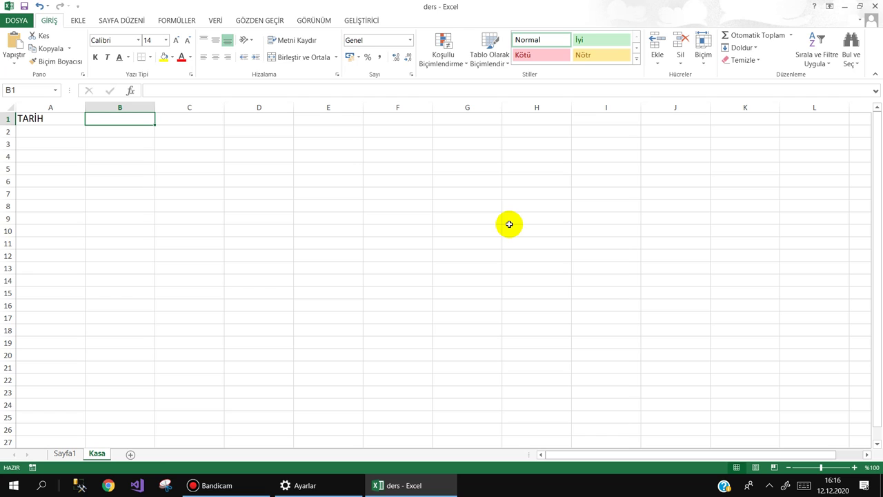
type("AY")
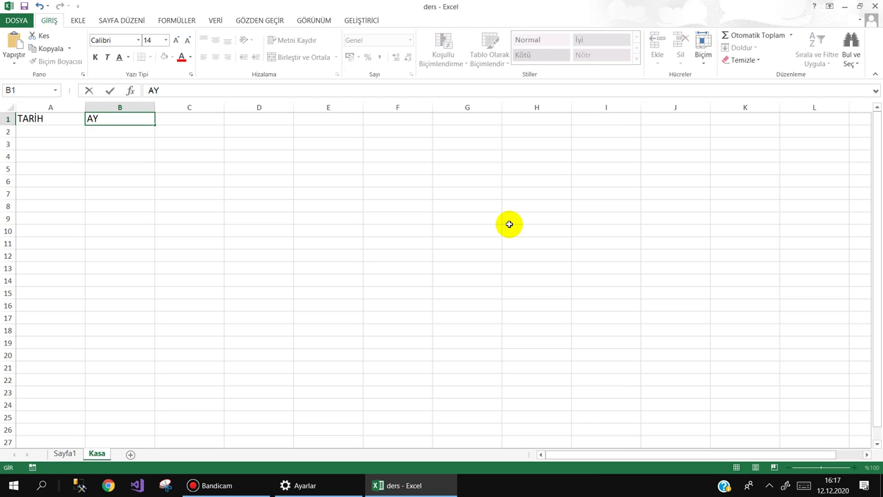
key("Return")
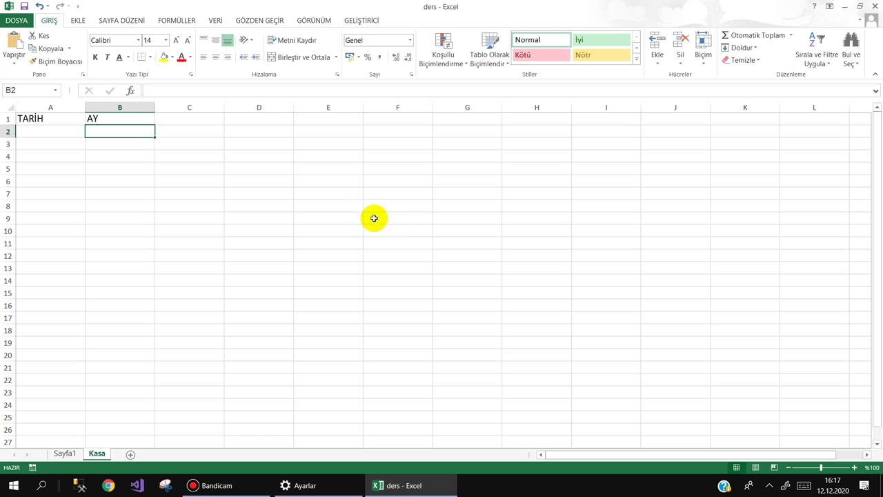
Enter the date 1.05.2020 in A2 and MAYIS in B2
left_click(68, 131)
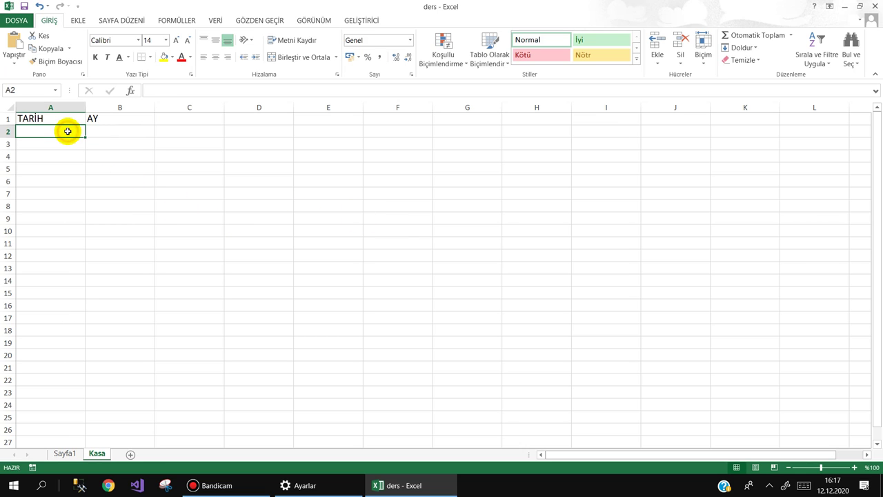
left_click(107, 131)
left_click(38, 136)
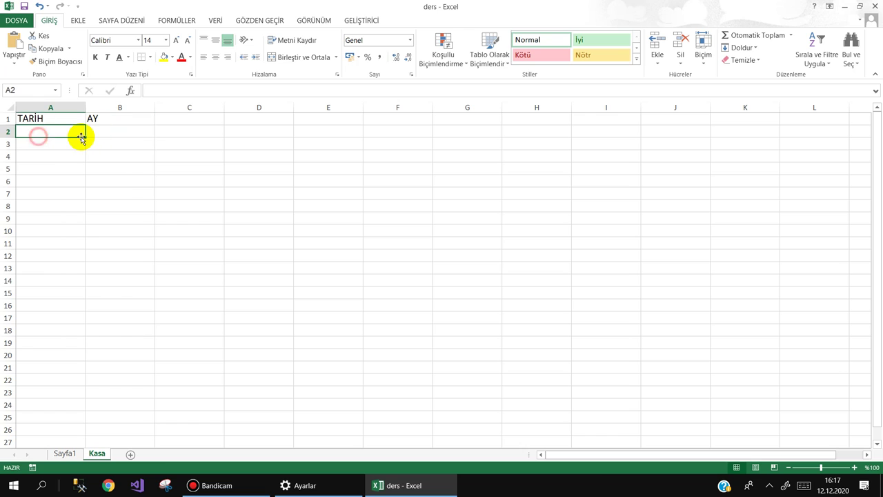
type("01.05.2020")
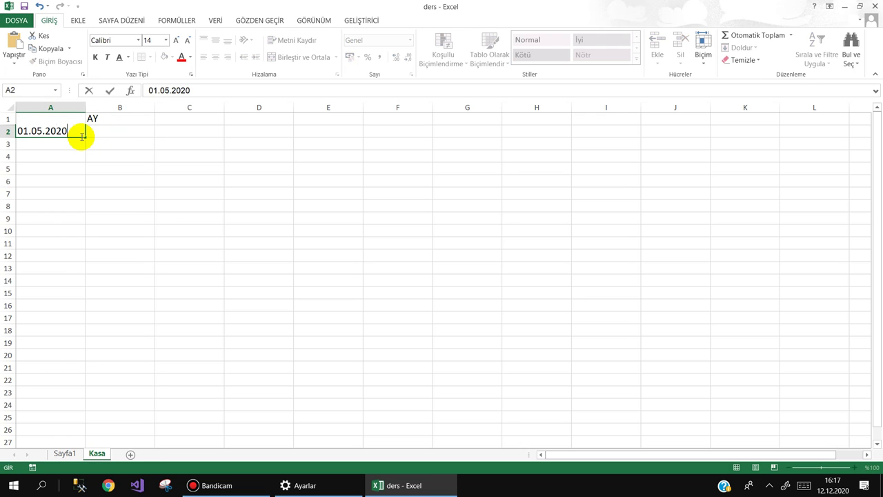
key("Tab")
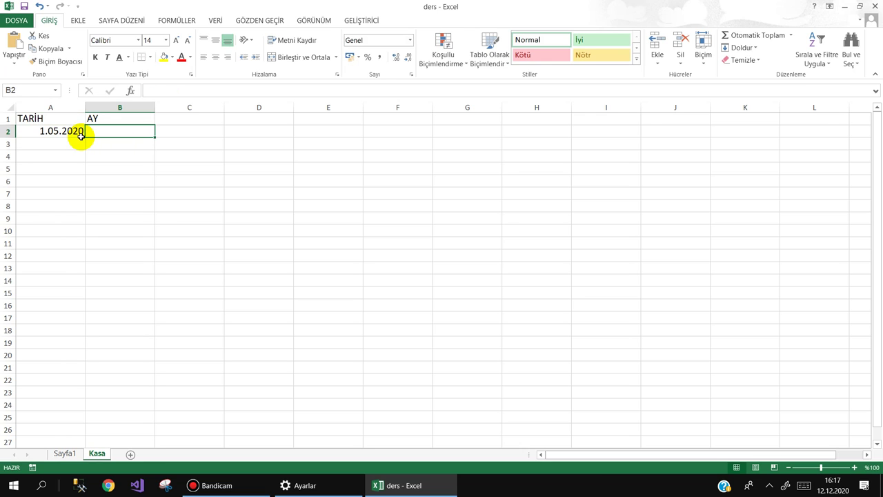
type("MAYIS")
key("Return")
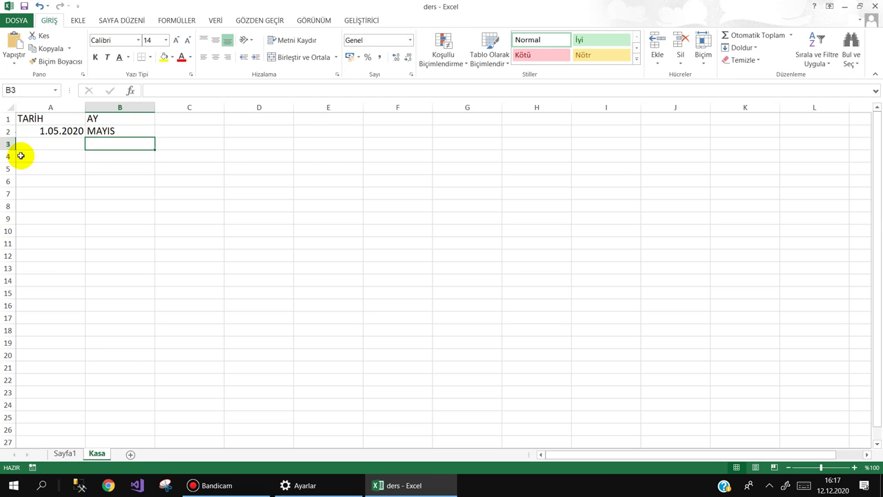
left_click(62, 146)
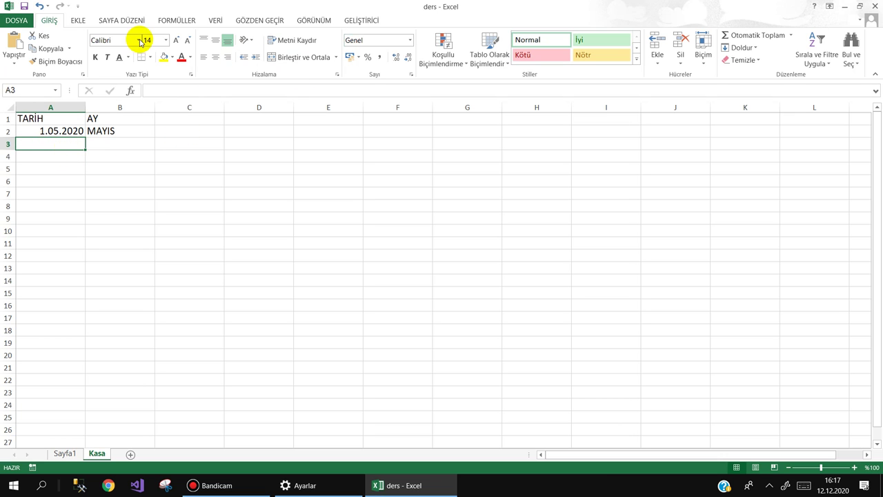
Insert an ActiveX command button drawn over cells D1:D2 from the Developer tab
left_click(355, 21)
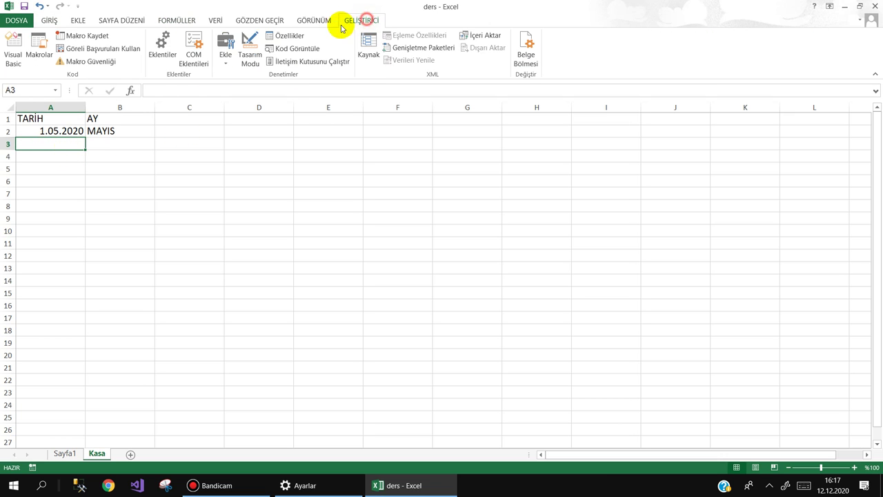
left_click(228, 61)
left_click(220, 122)
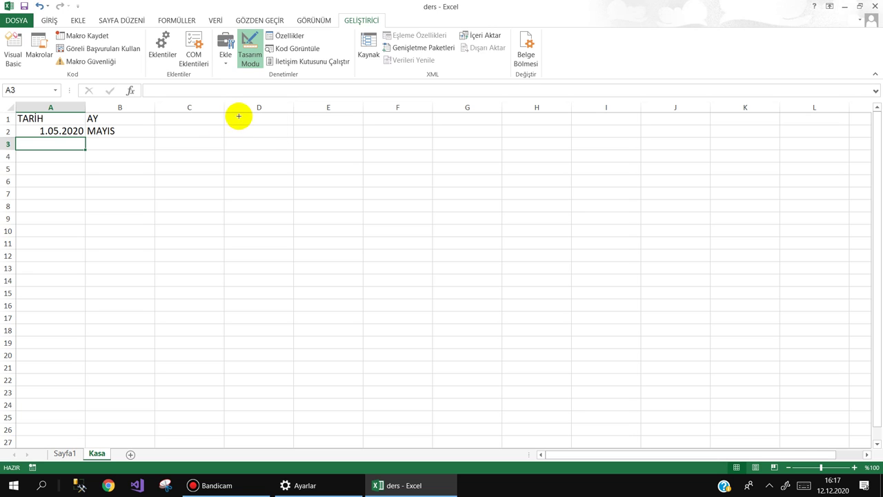
left_click_drag(227, 114, 293, 137)
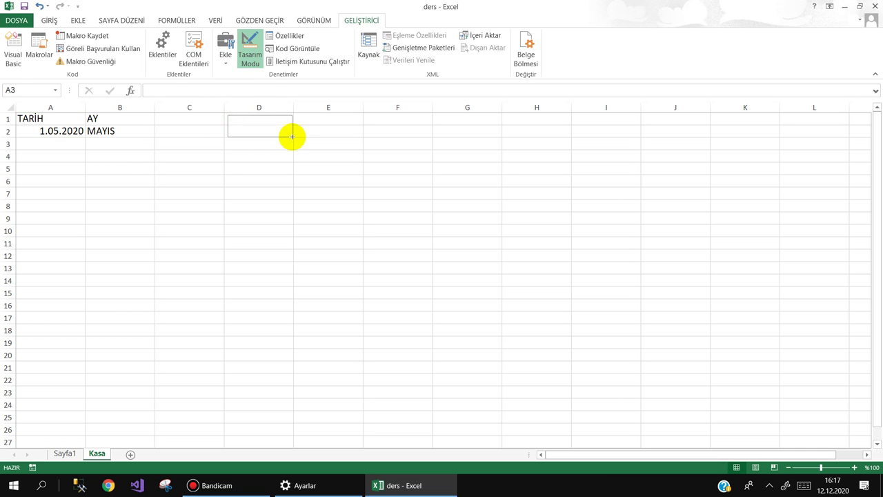
Set the new button's Caption property to Aylar
left_click(285, 35)
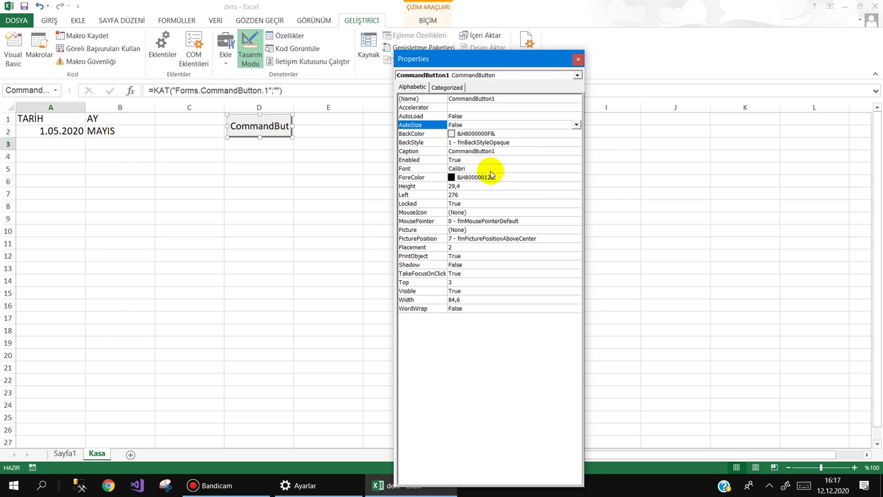
left_click(491, 152)
left_click_drag(511, 151, 445, 153)
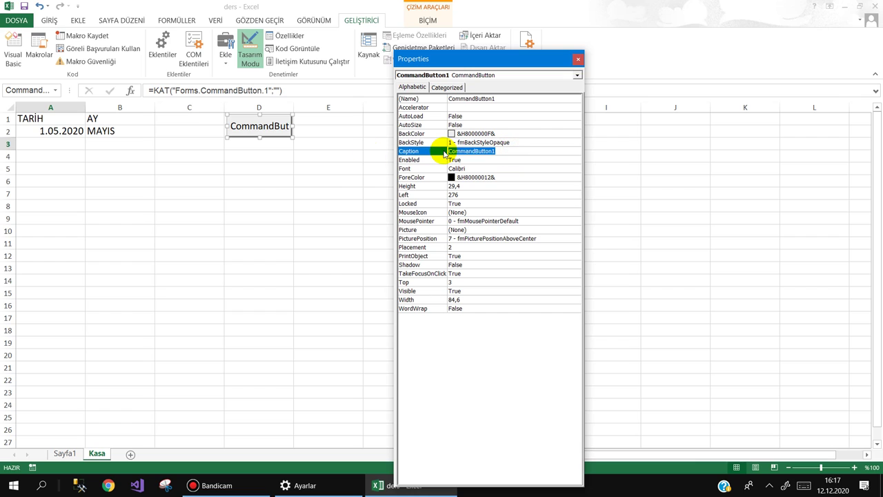
type("aY")
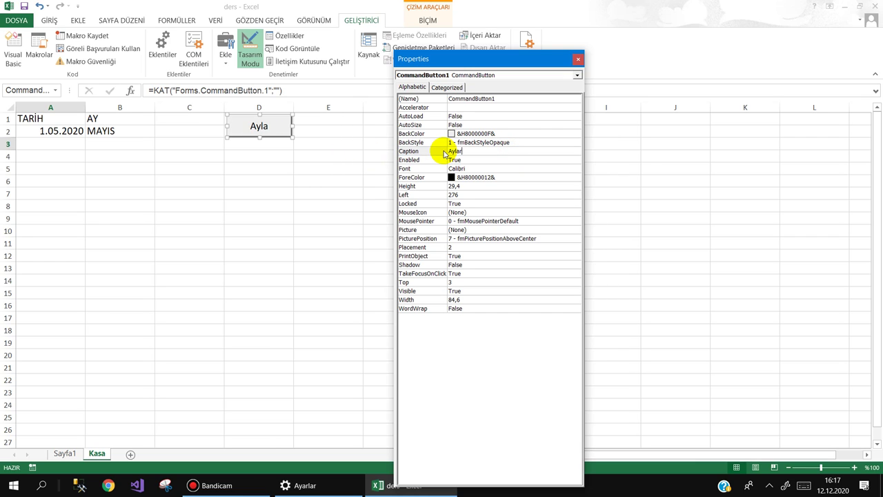
left_click(578, 58)
left_click(47, 156)
Select the TARİH and AY ranges, then begin typing the date 02 into A3
left_click_drag(51, 131, 68, 343)
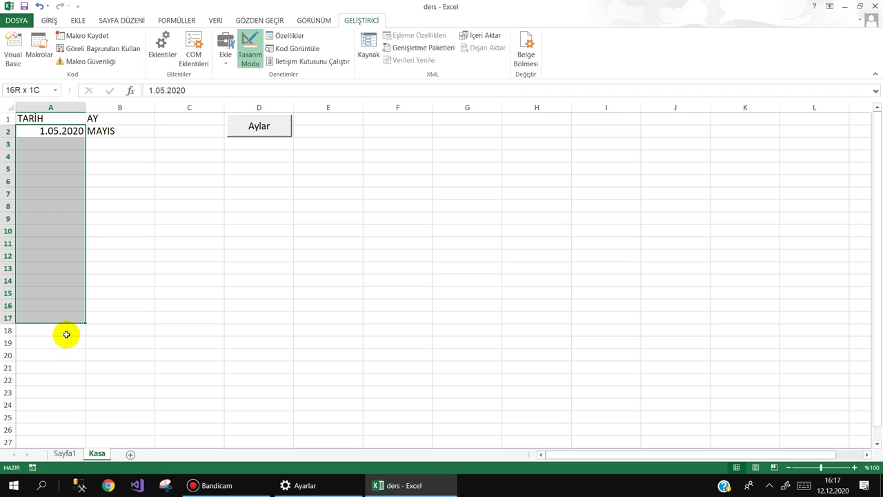
left_click_drag(134, 130, 145, 331)
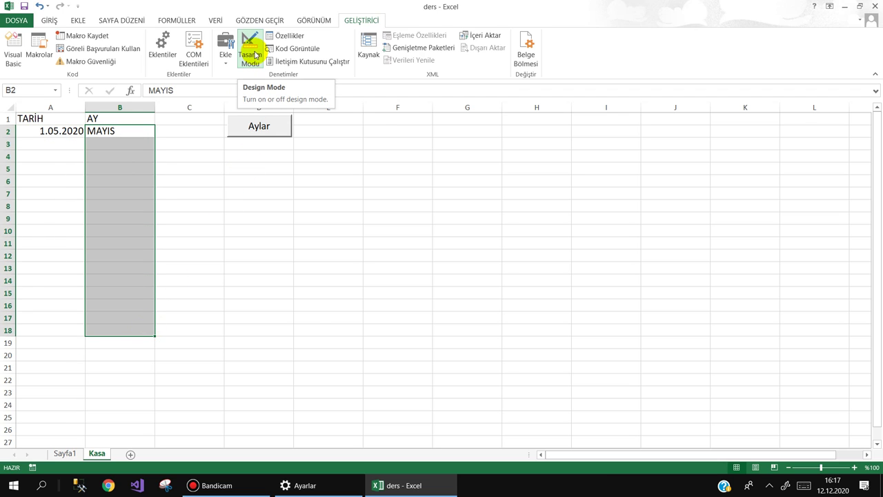
left_click(173, 170)
left_click(49, 144)
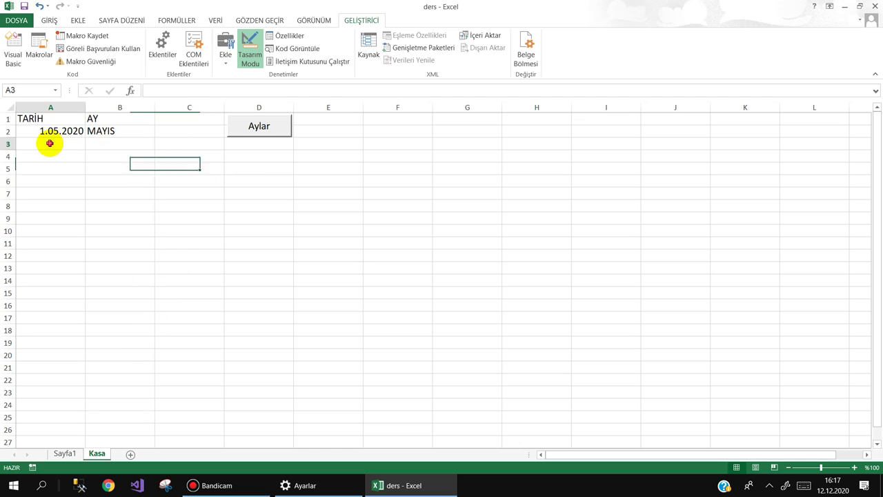
type("02.06.2018")
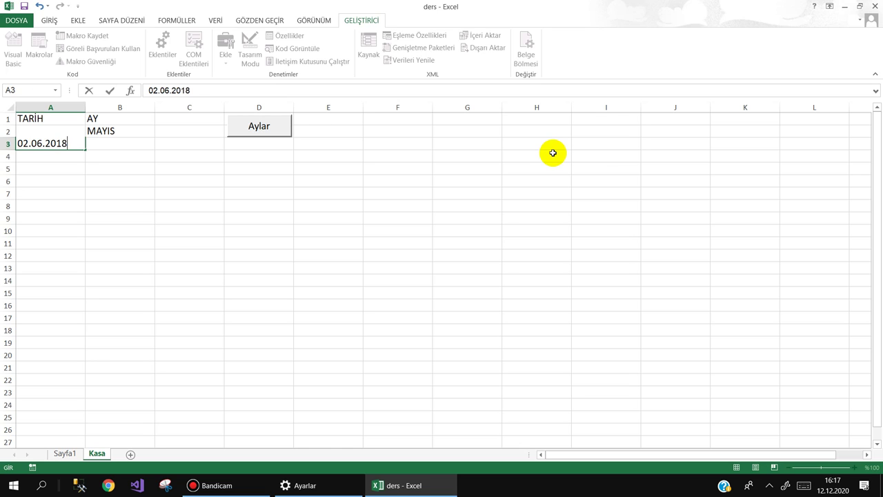
Enter dates 02.06.2018, 03.10.2019, 07.01.2020, 08.02.2020 and 10.11.2020 into A3:A7
key("Return")
type("03.10.2019")
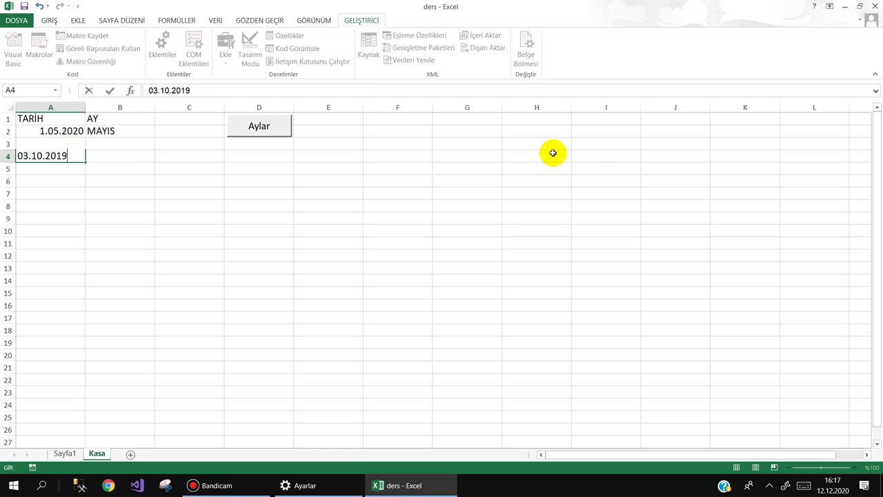
key("Return")
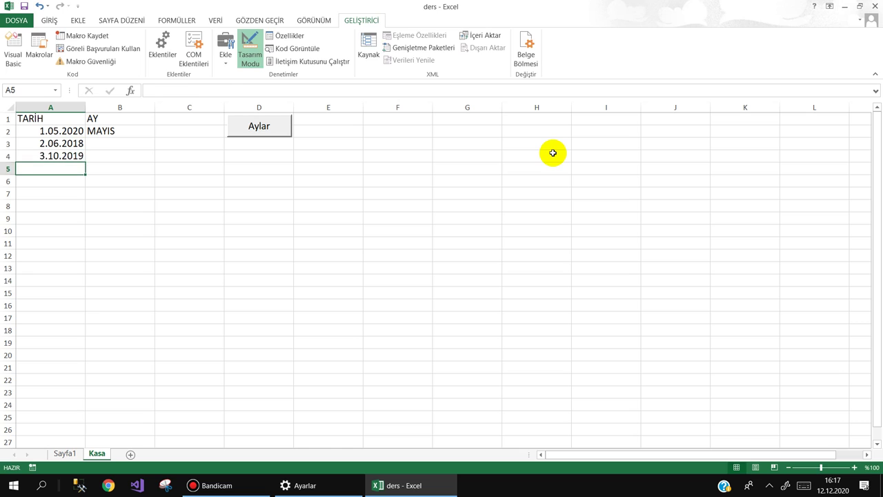
type("02")
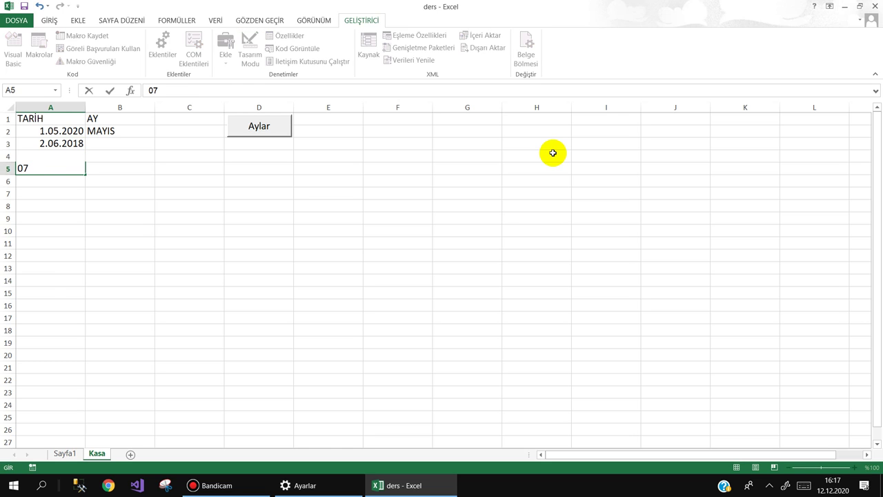
type("01.202")
key("Return")
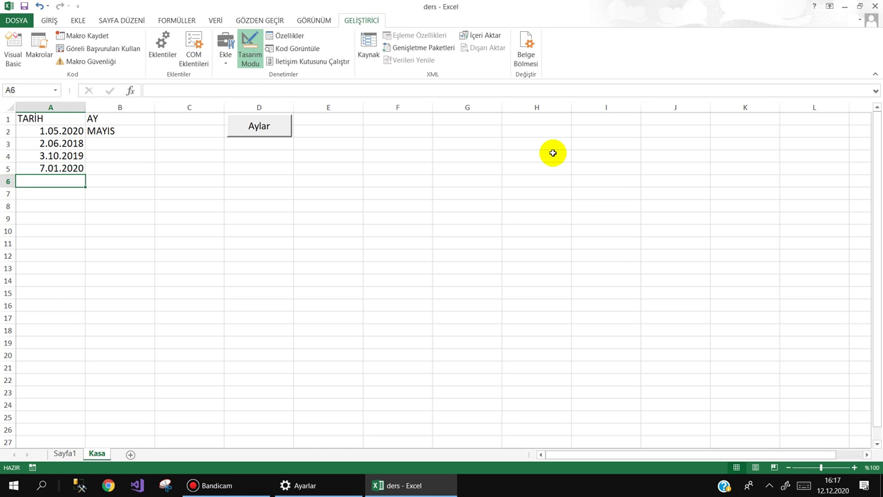
type("08.02.2020")
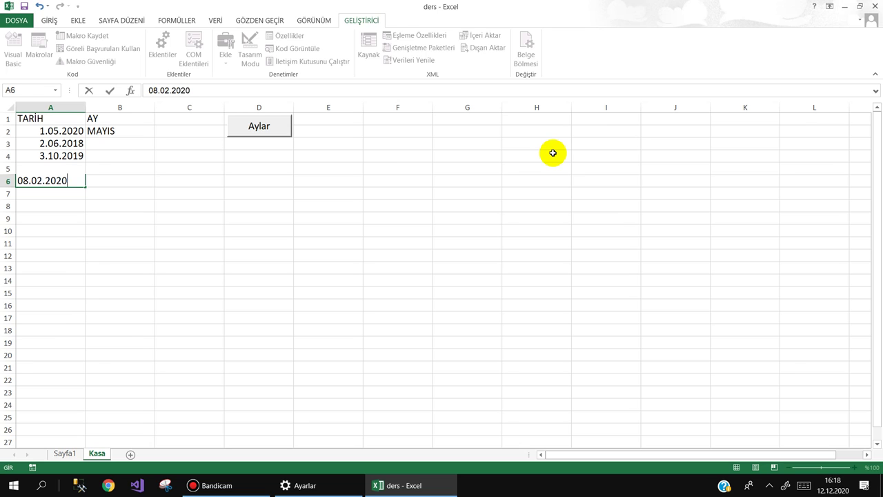
key("Return")
type(".11.2020")
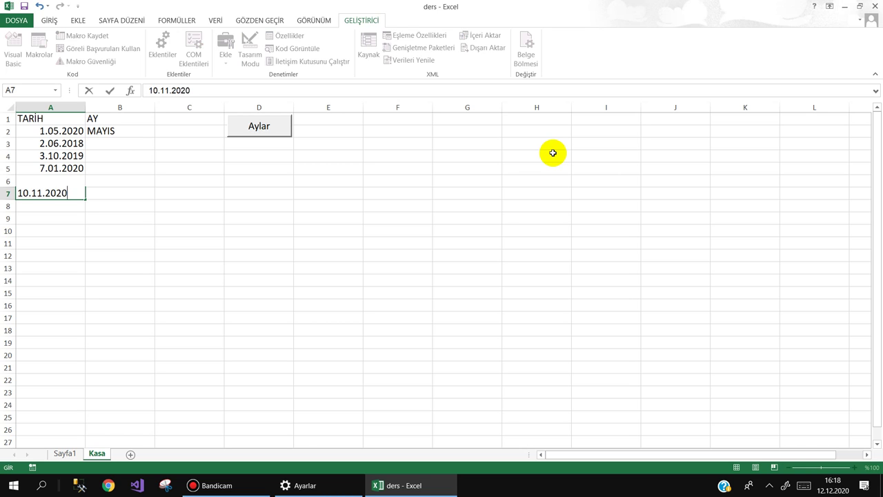
key("Return")
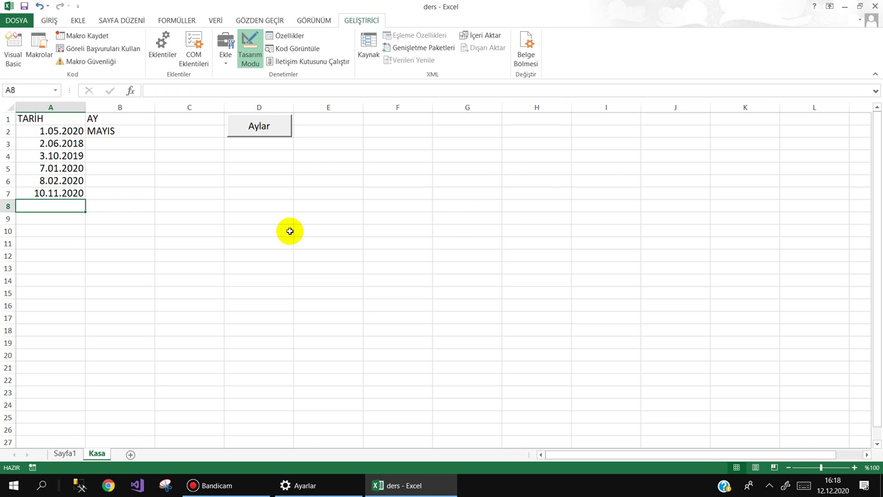
Extend the six dates down to A15 and replace A10 with 23.12.2020
left_click_drag(67, 131, 88, 293)
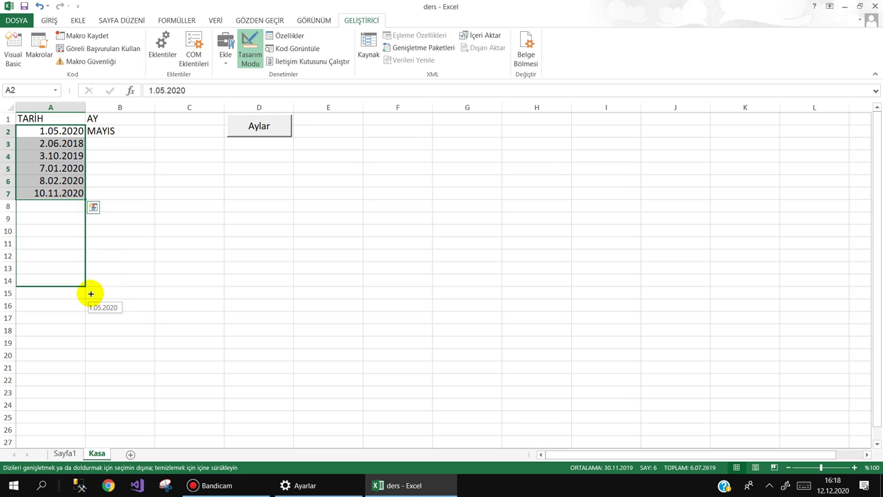
left_click(127, 179)
left_click(59, 229)
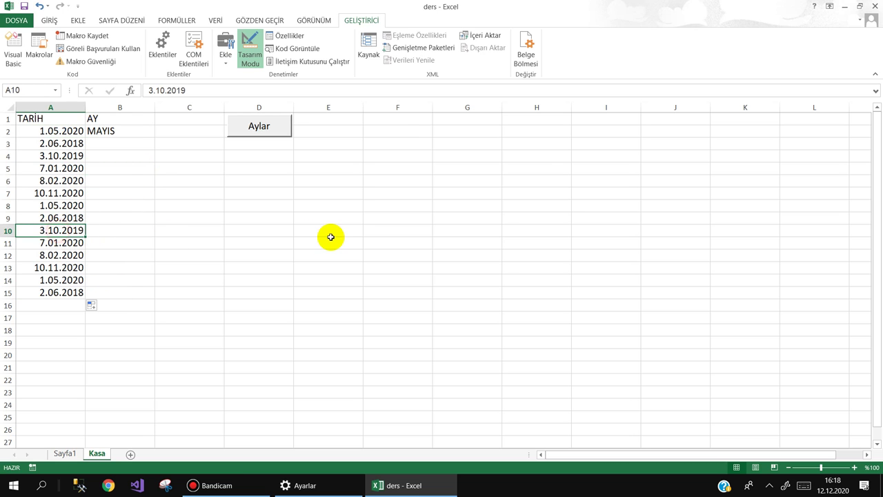
type("23.")
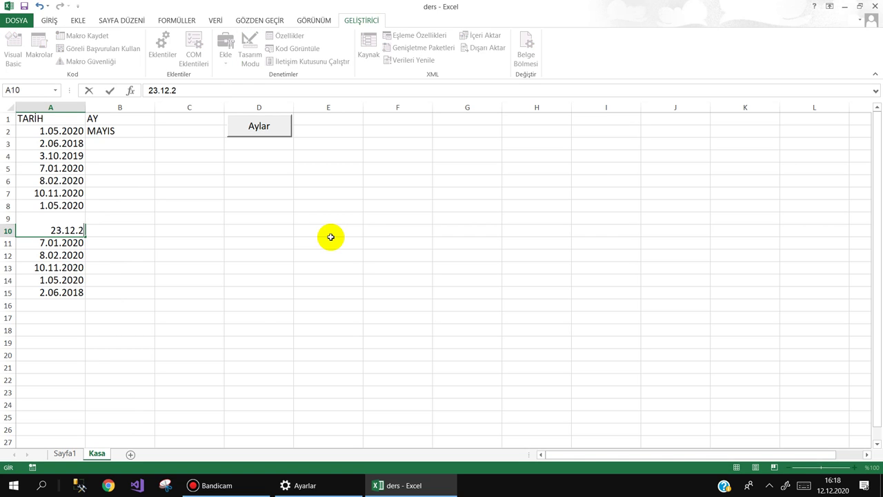
type("020")
key("Return")
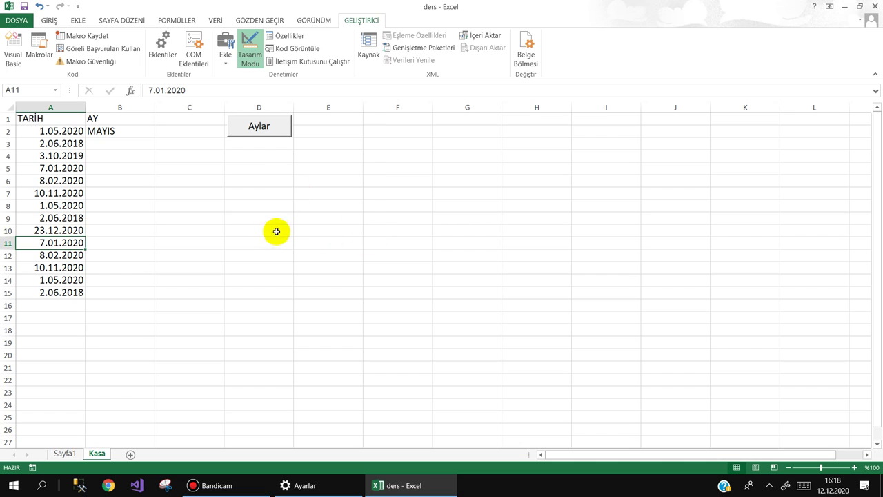
Re-enter the dates in A2 and A7 by editing them in the formula bar
left_click(136, 182)
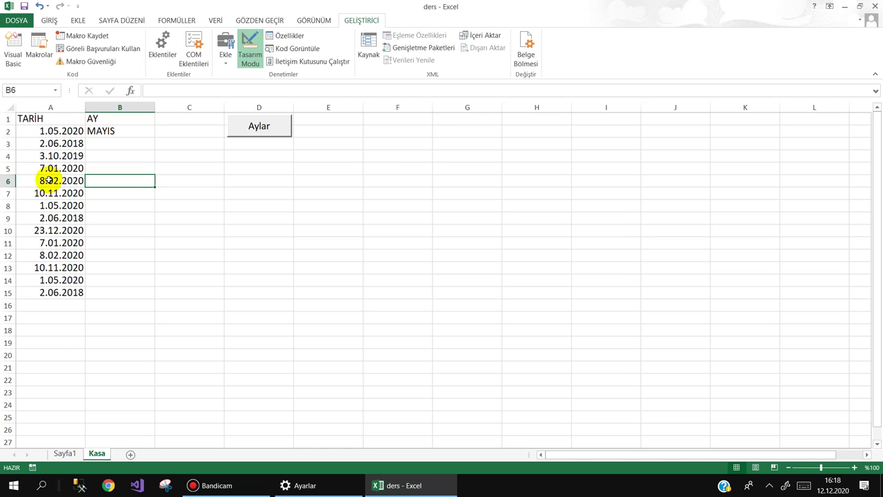
left_click(38, 135)
left_click_drag(194, 90, 124, 90)
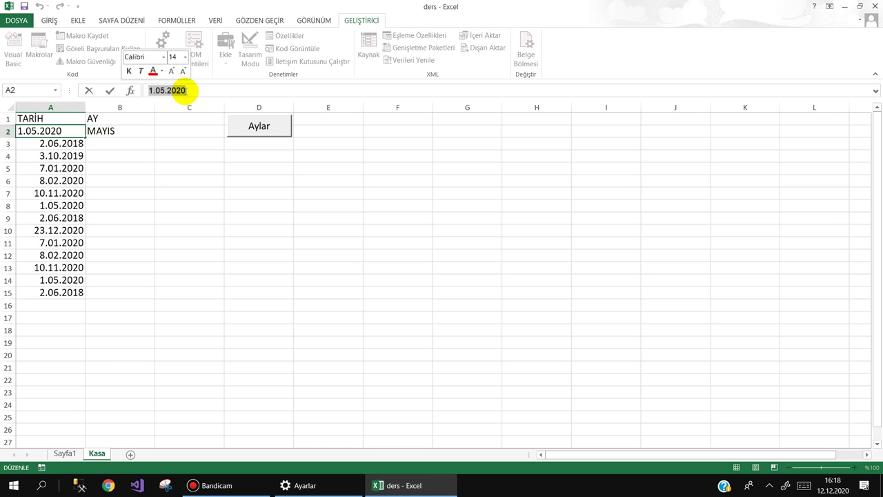
left_click(46, 193)
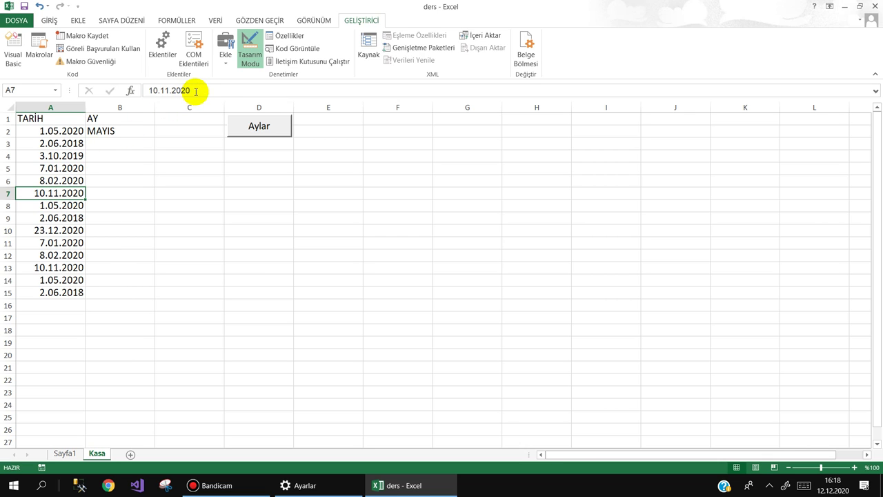
left_click_drag(196, 91, 144, 91)
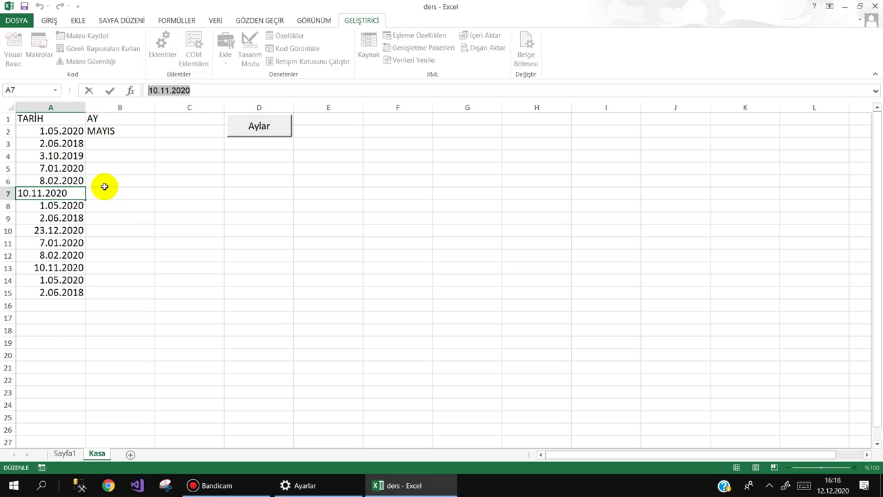
left_click(94, 204)
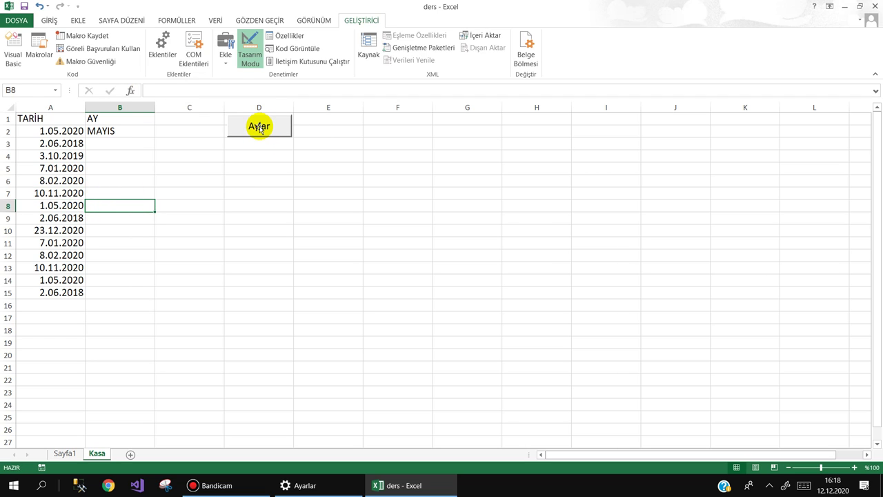
In the Aylar button's Click code, declare x As Integer, ws As Worksheet and ss As Integer
double_click(259, 127)
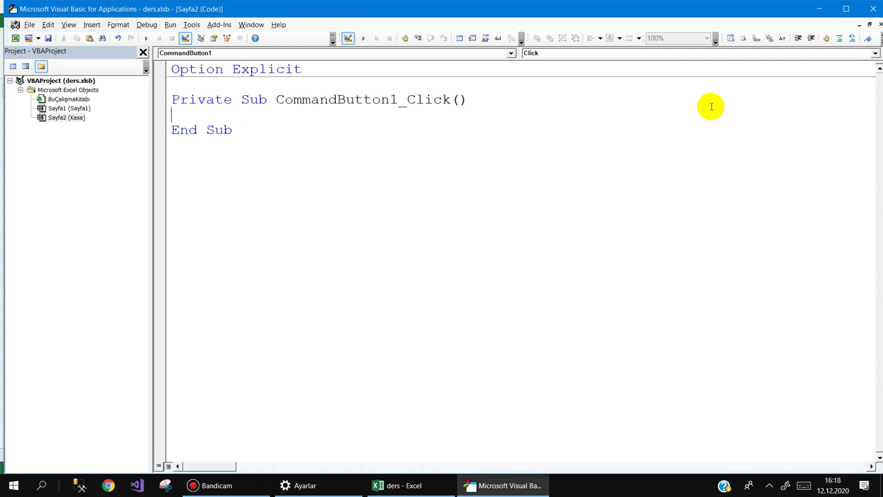
type("dimas ")
type("integer")
key("Return")
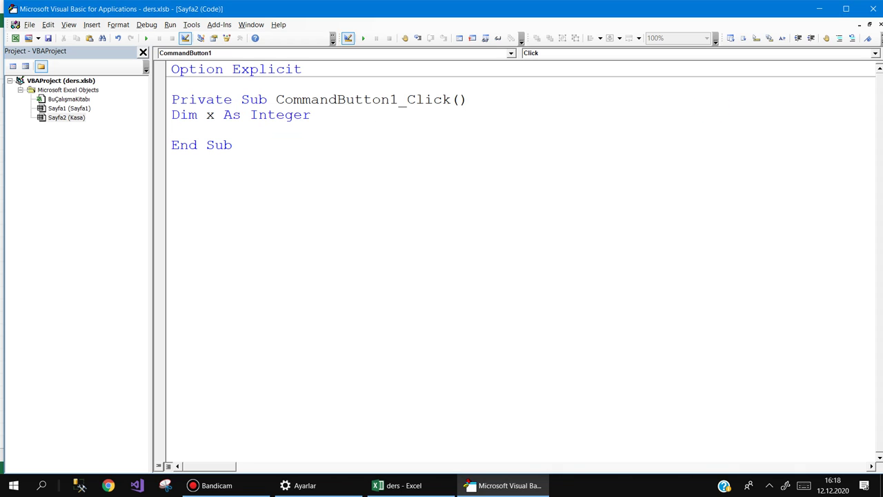
type("as ")
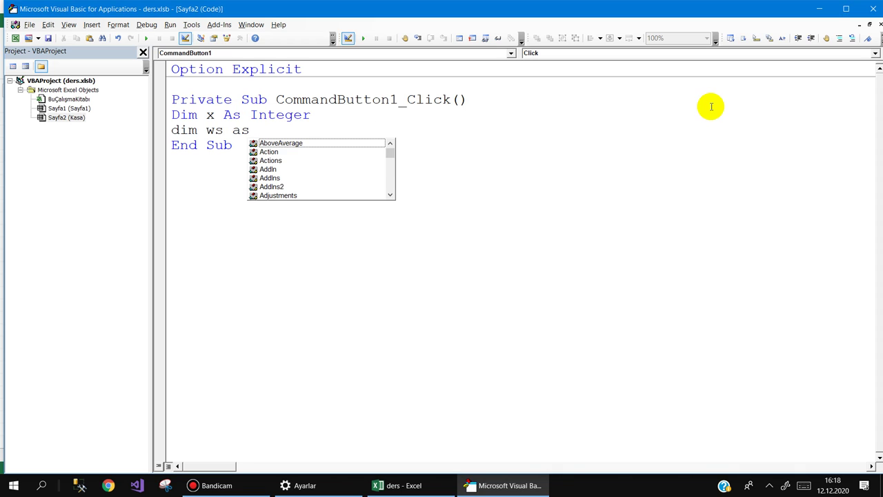
type("works")
key("Return")
type("dim ss")
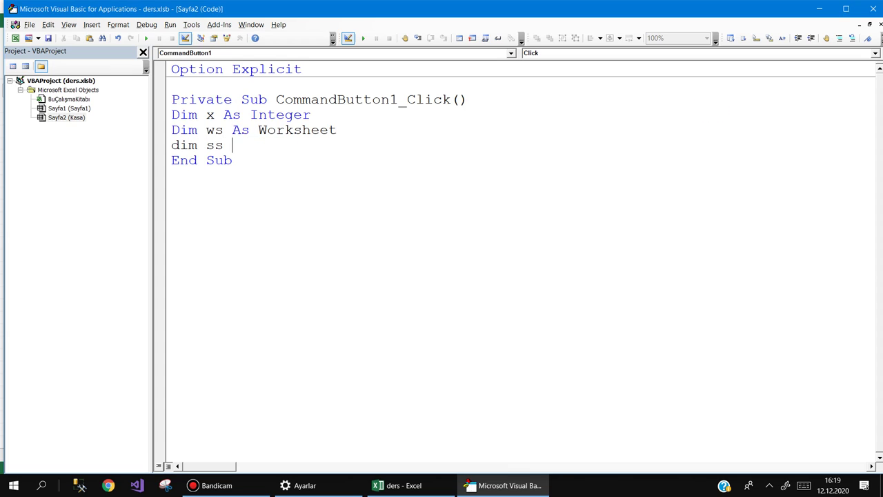
type("as ")
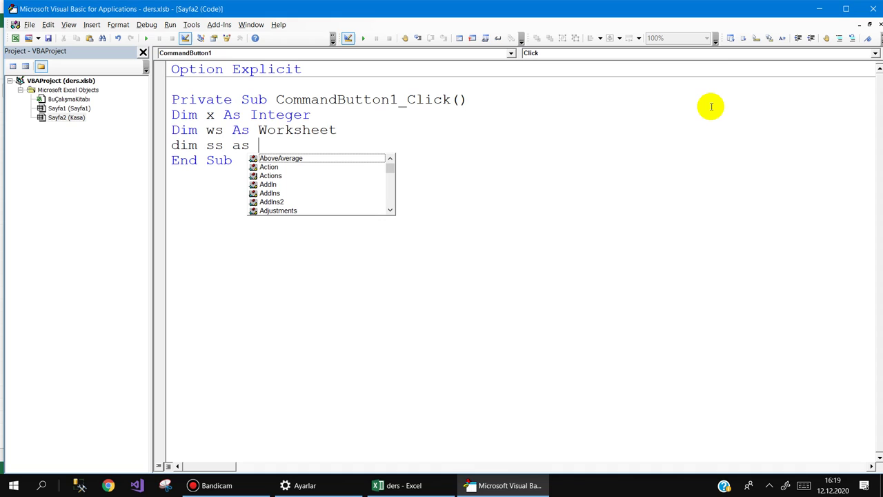
type("i")
key("Return")
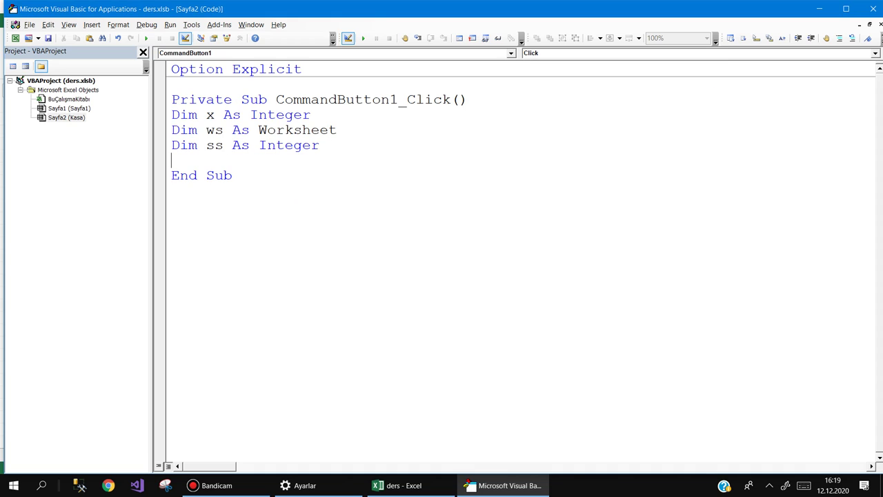
key("Return")
key("Return")
key("Return")
type("set ws=she")
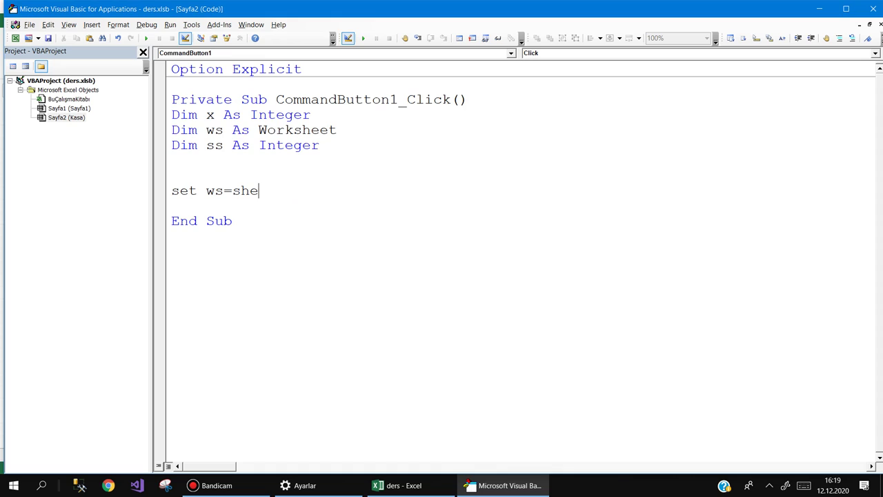
Set ws to Sheets("Kasa") and ss to ws.Range("A10000").End(xlUp).Row
key("ctrl+space")
type("/\"")
type("(\"Kasa")
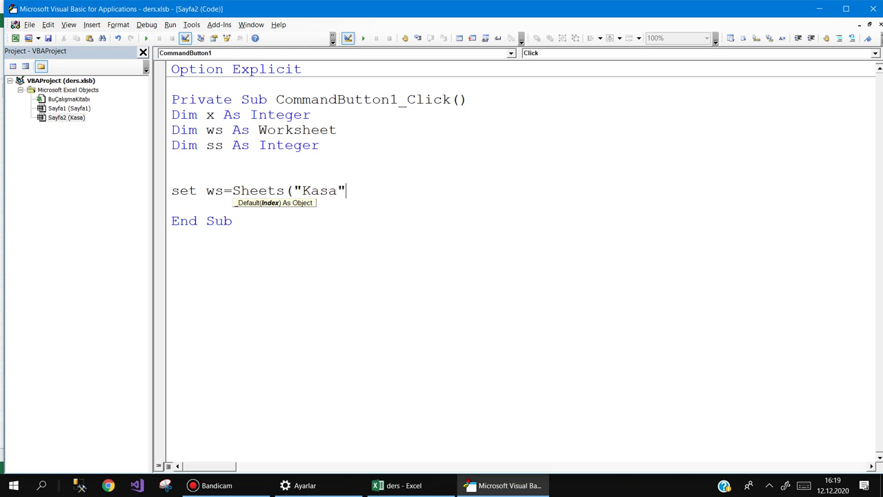
type(")")
key("Return")
type("ss=")
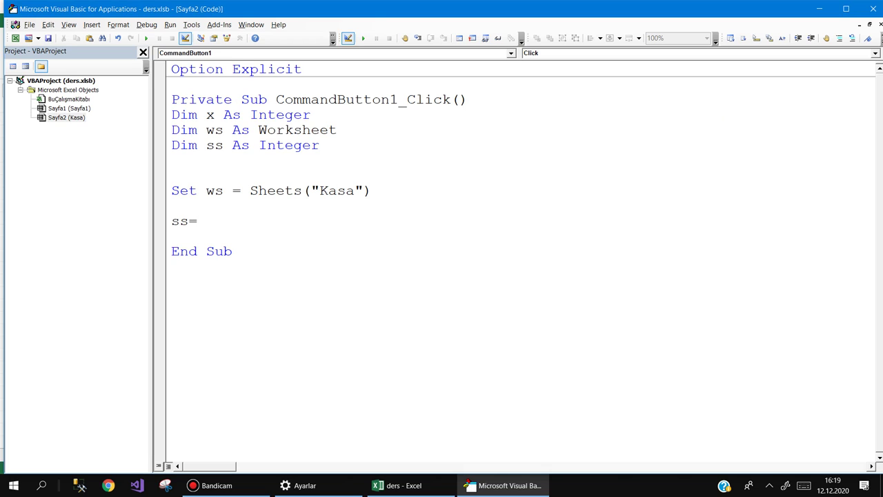
type("ws.")
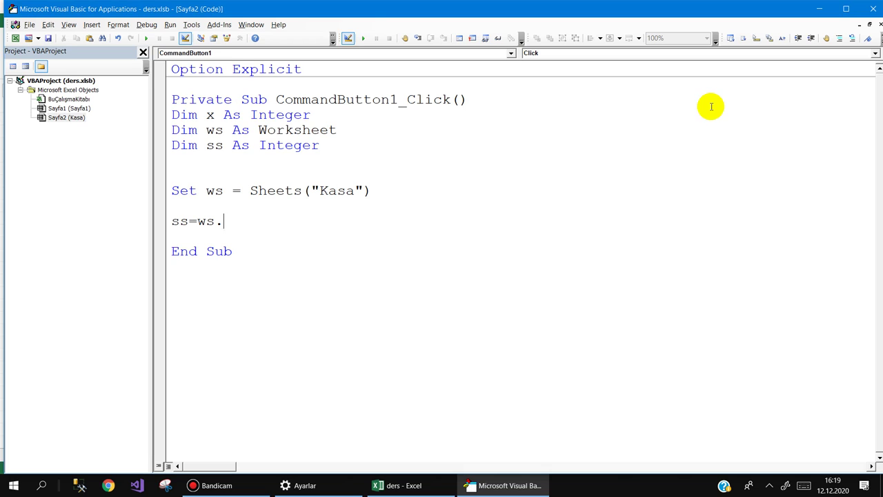
type("r(\"A1000")
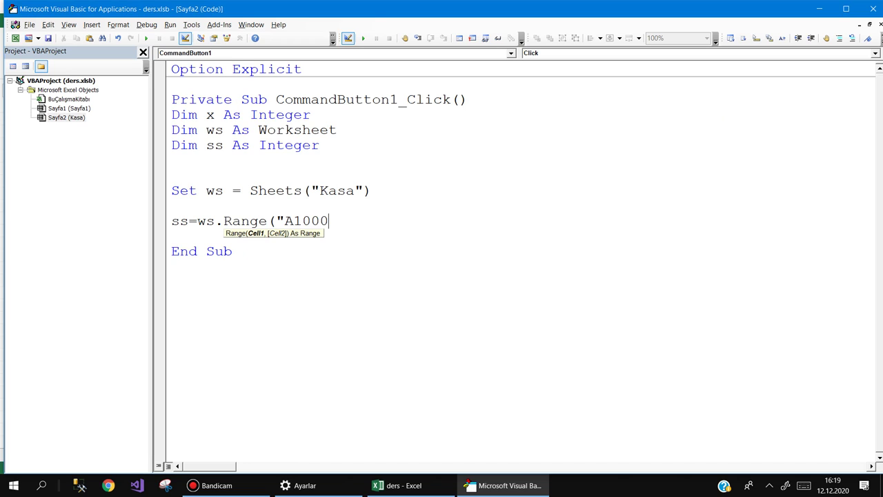
type("0\").")
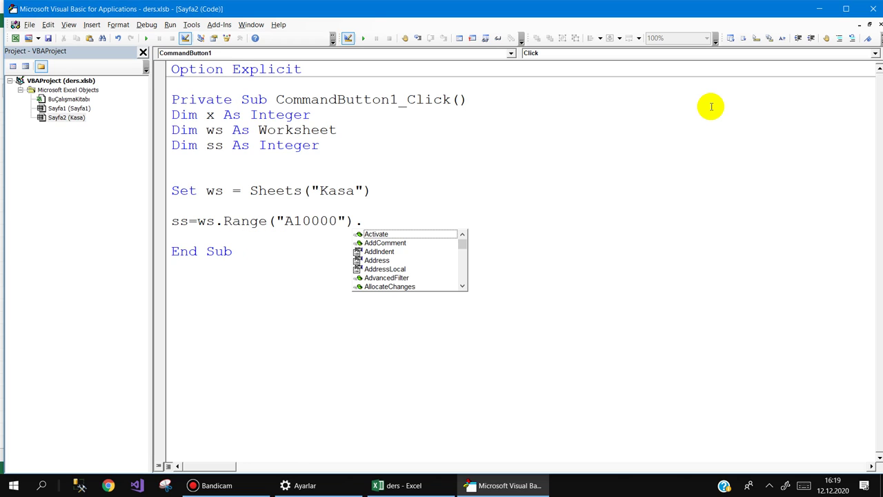
type("end(")
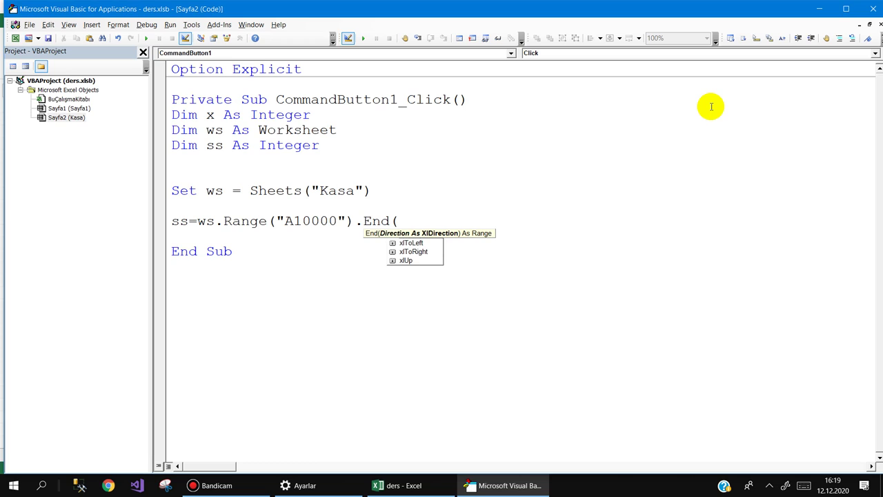
type("xlUp).")
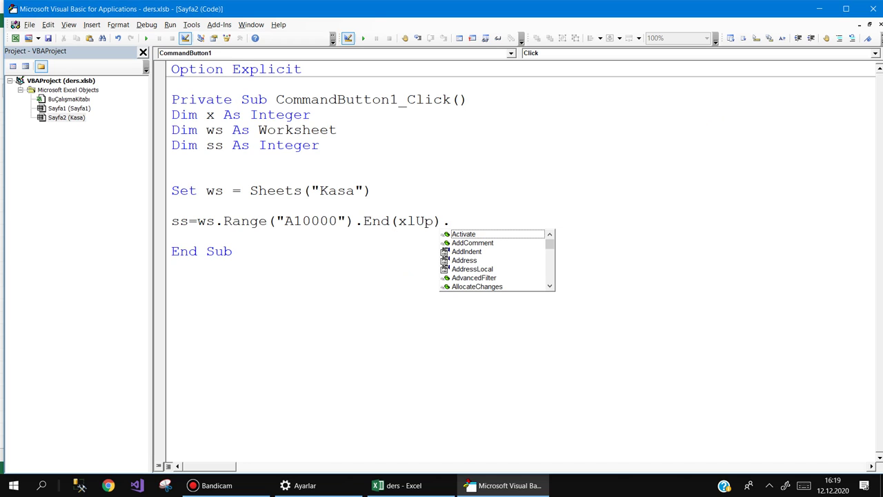
type("ro")
key("Return")
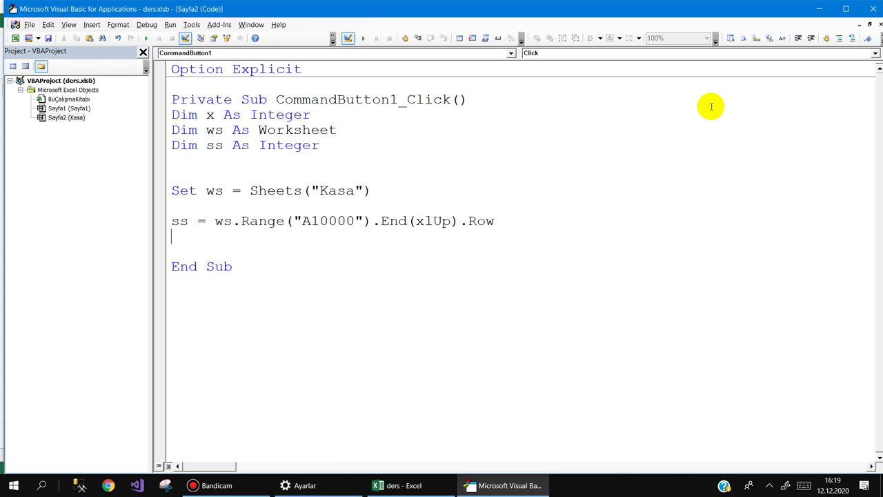
key("Return")
key("Return")
key("Return")
type("for x= 2 to ss")
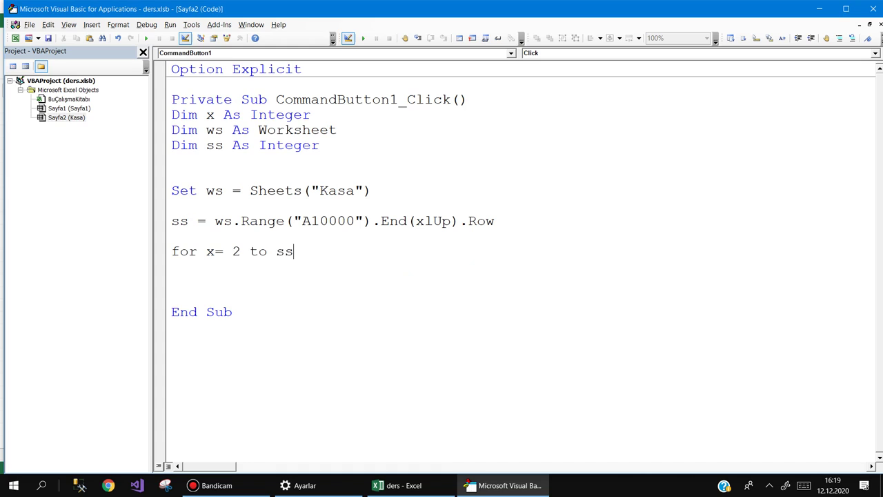
Inside the loop, write the condition If Len(ws.Range("A" & x).Value) = 9
key("Return")
key("Return")
key("Return")
key("Return")
key("Return")
key("Return")
key("Return")
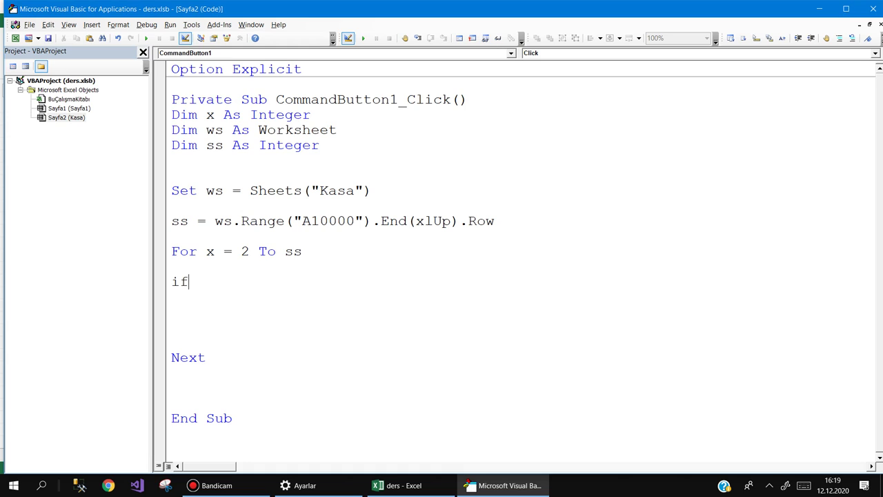
key("ctrl+space")
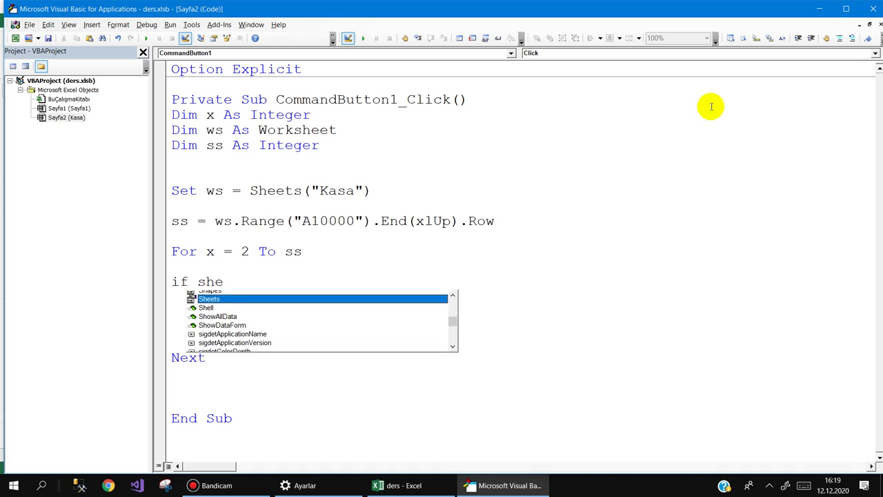
key("BackSpace")
key("BackSpace")
key("BackSpace")
type("ws.")
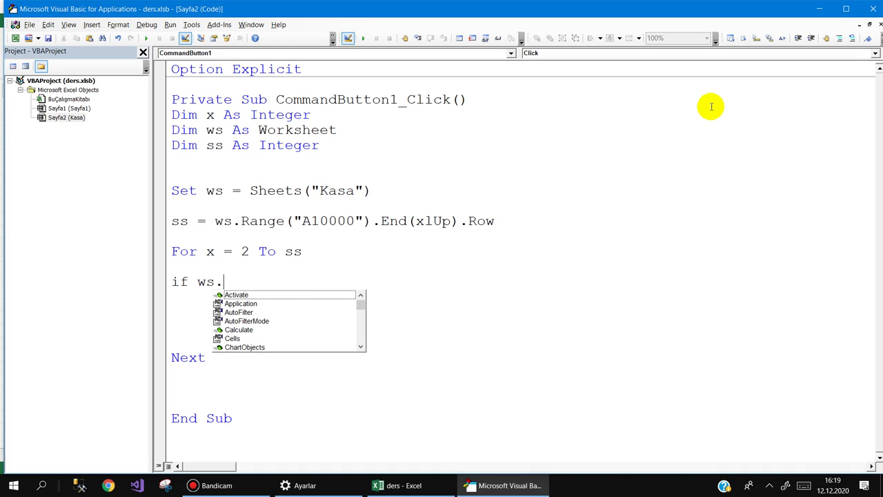
type("r(\"A")
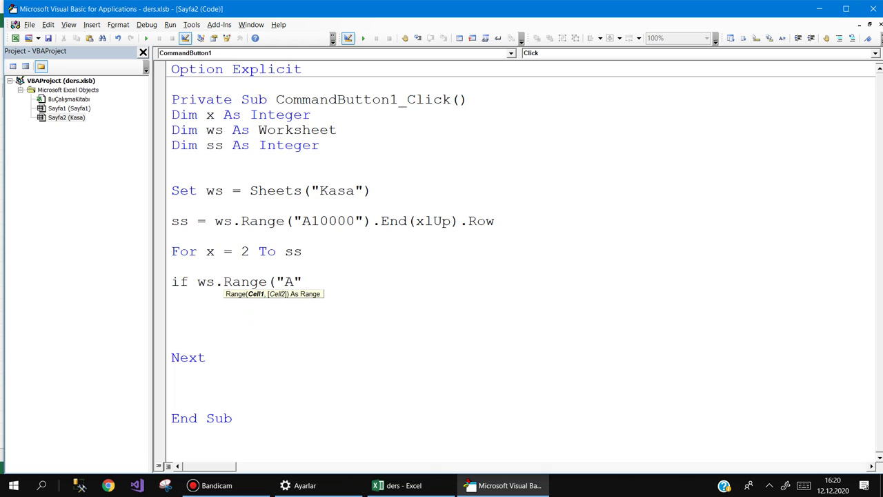
type(")")
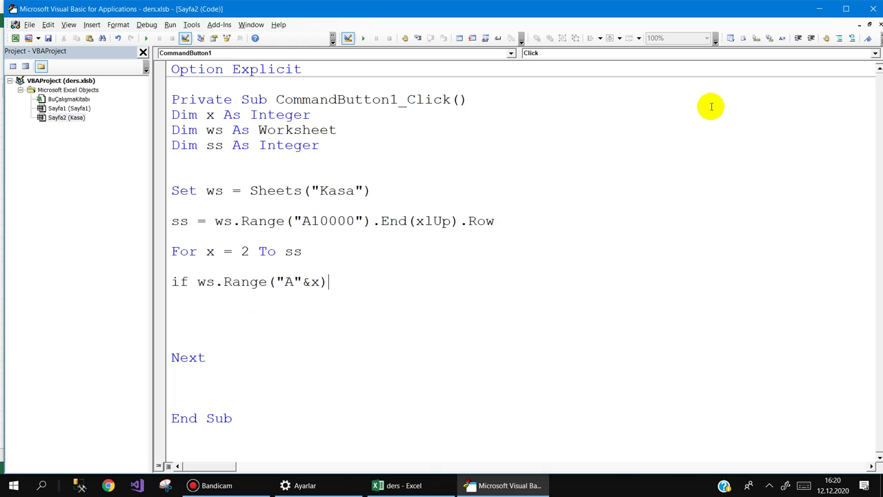
type(".va")
key("Down")
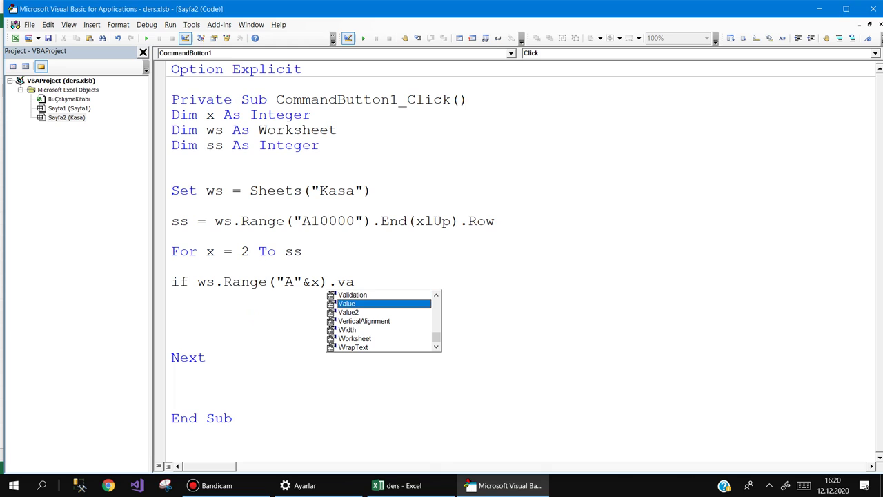
type("=")
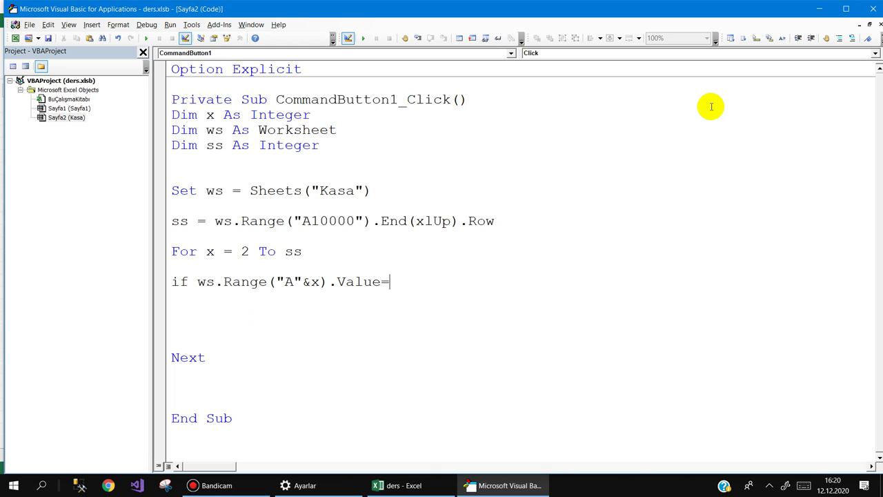
type("9")
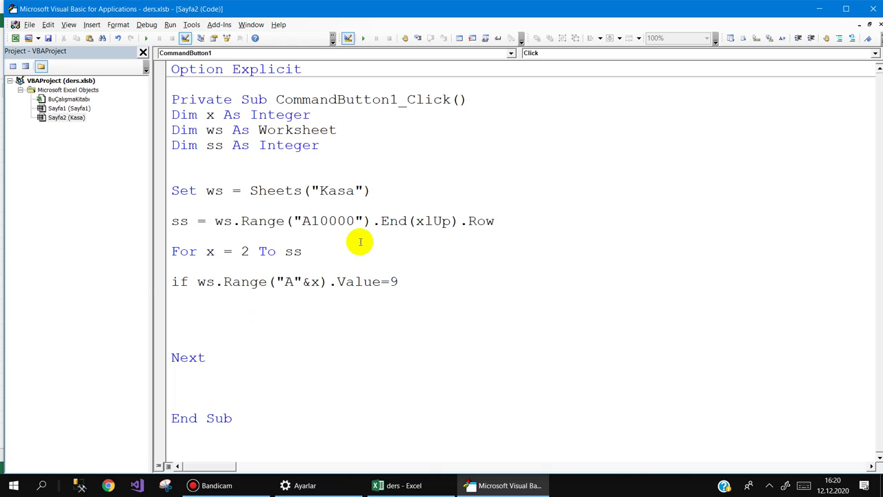
left_click(198, 281)
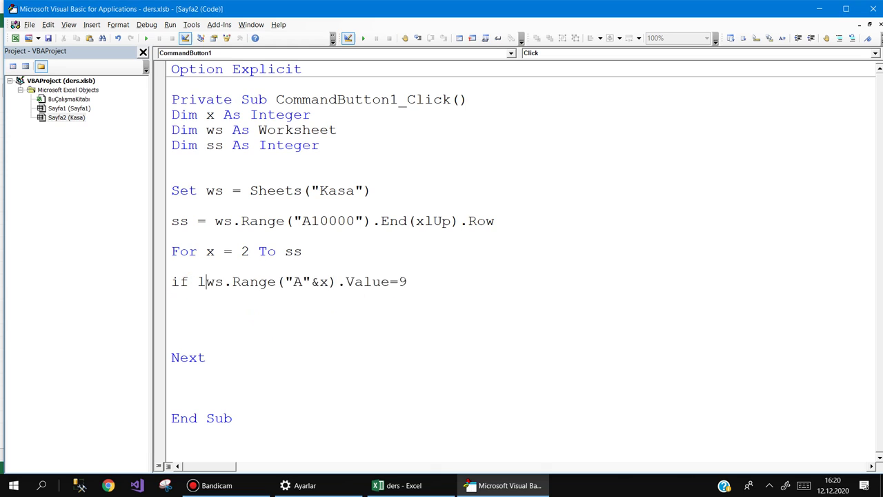
type("len(")
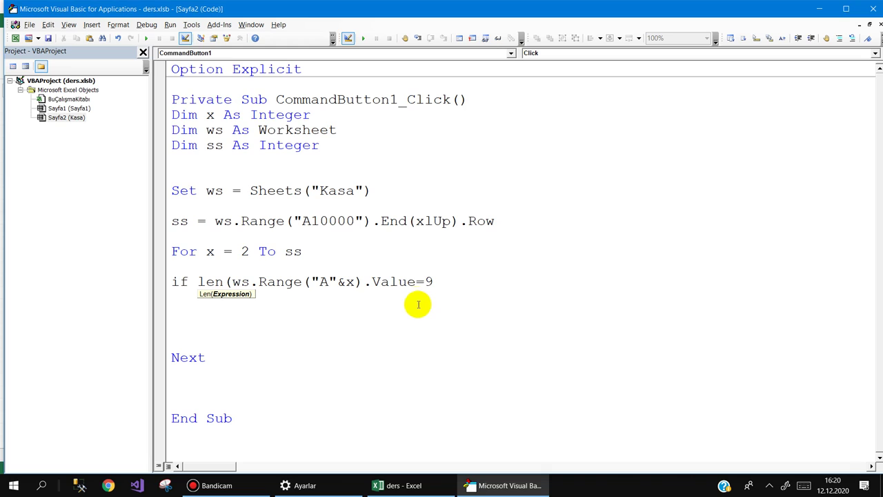
left_click(416, 283)
type(")")
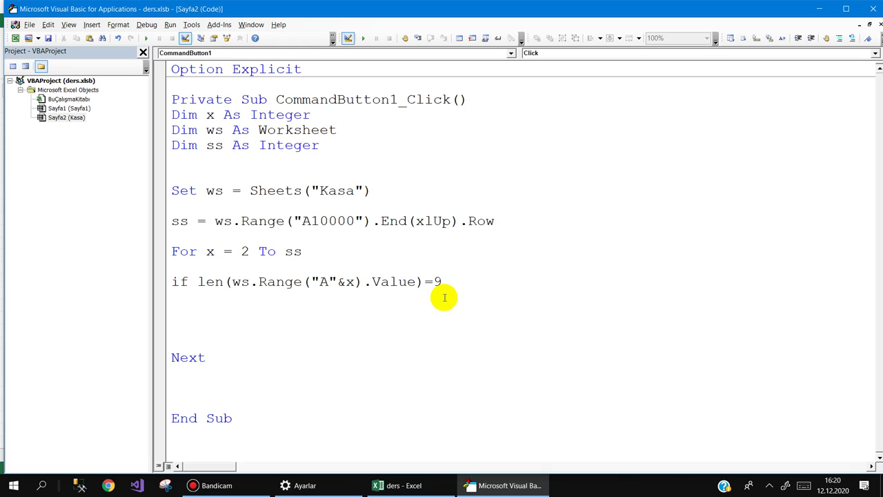
type("  n")
Finish the line with Then and close the block with End If
key("Return")
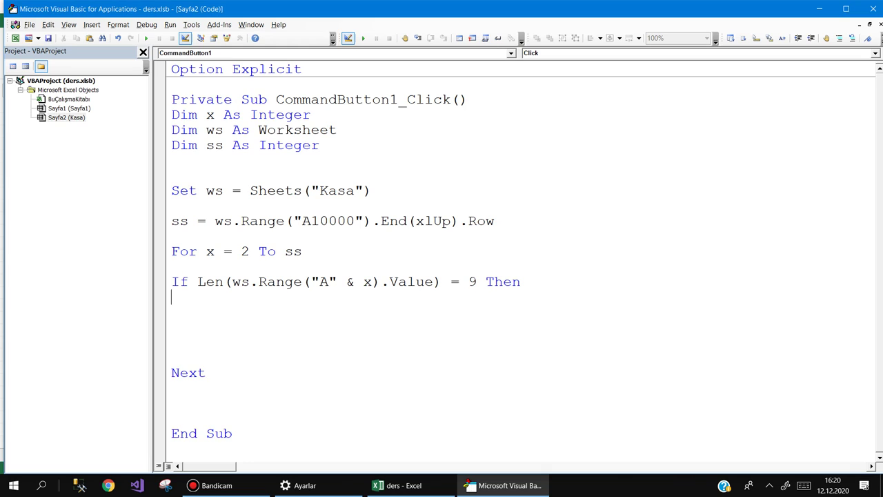
key("Return")
key("Return")
type("f")
key("Return")
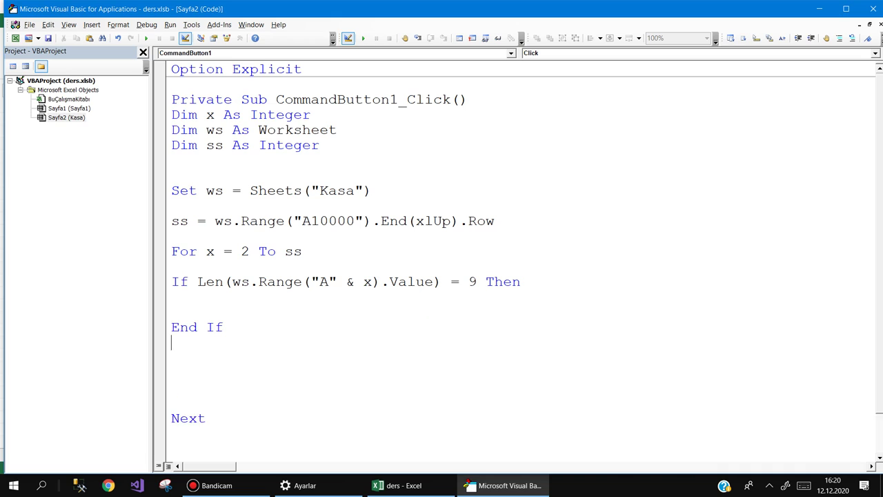
key("Return")
key("Return")
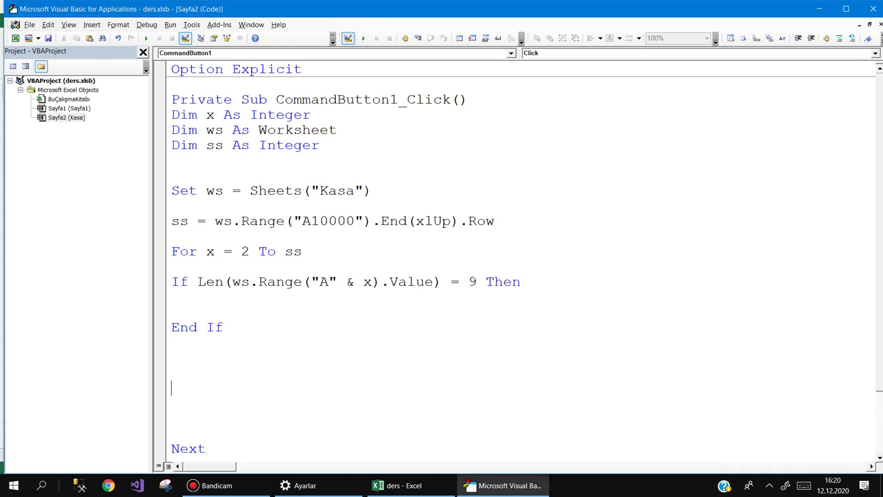
Paste a copy of the If block below End If and change its 9 to 10
left_click_drag(223, 327, 158, 283)
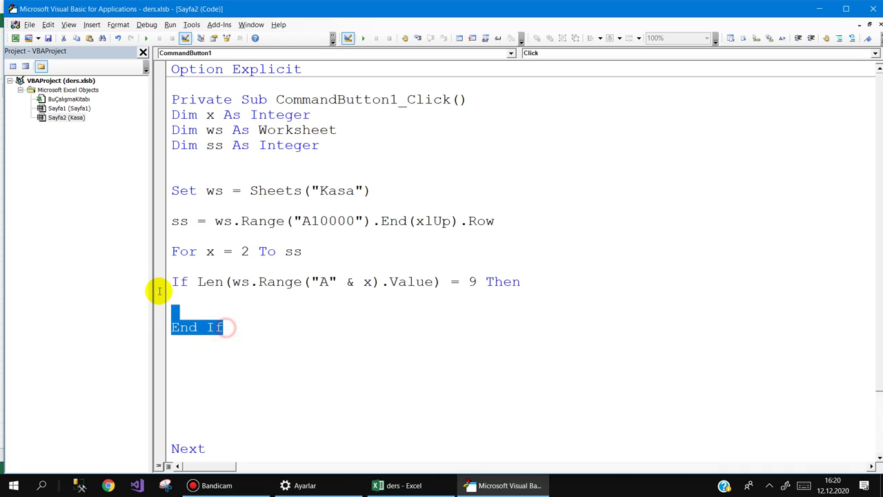
left_click(176, 360)
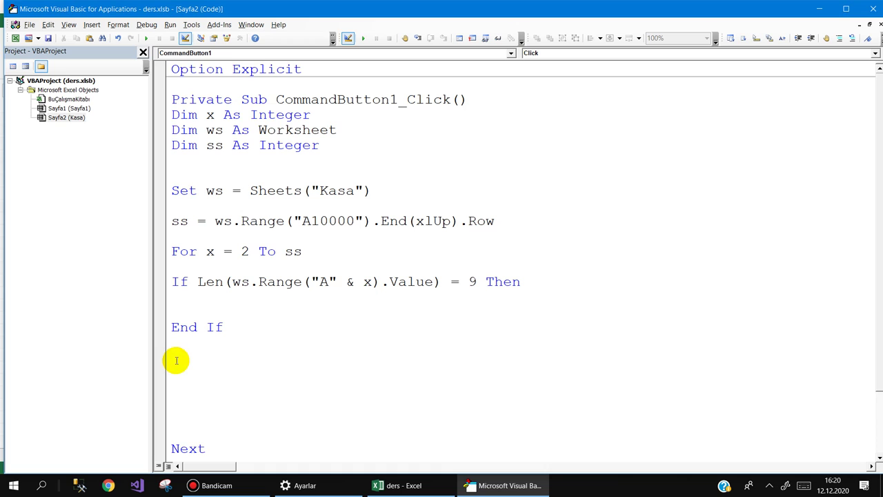
type("If Len(ws.Range(\"A\" & x).Value) = 9 Then   End If")
left_click(475, 356)
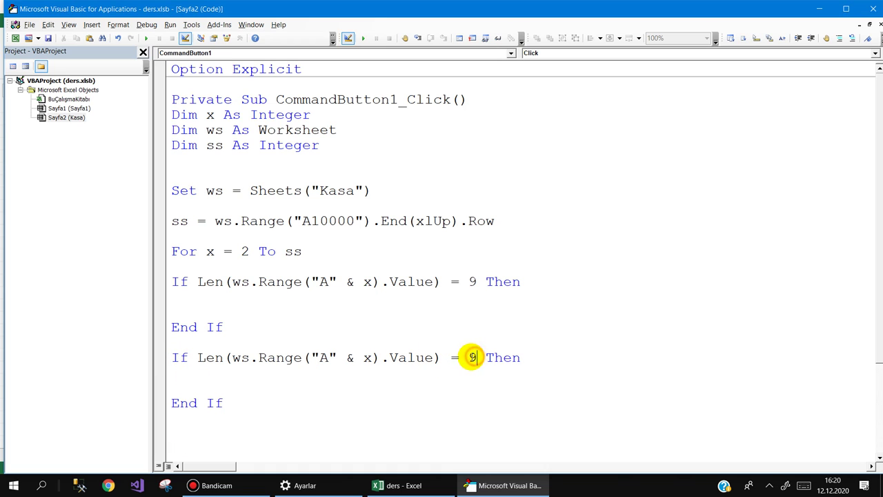
key("BackSpace")
type("10")
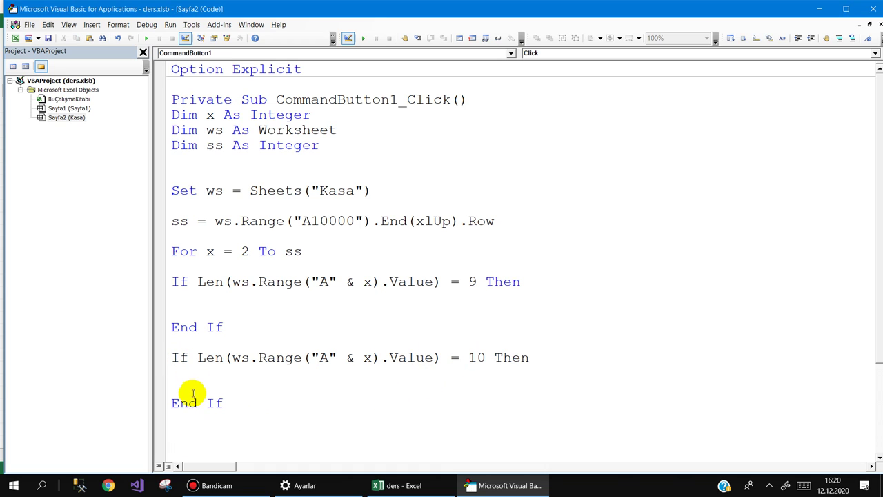
left_click(191, 386)
In Excel, review the dates in column A of the Kasa sheet, e.g. 23.12.2020 in A10
left_click(223, 302)
left_click(399, 485)
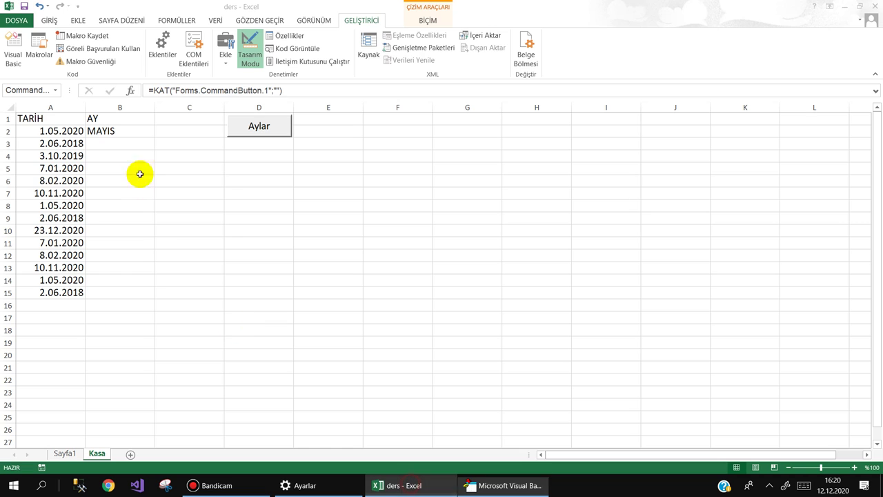
left_click(65, 132)
left_click(61, 143)
left_click(60, 156)
left_click(60, 168)
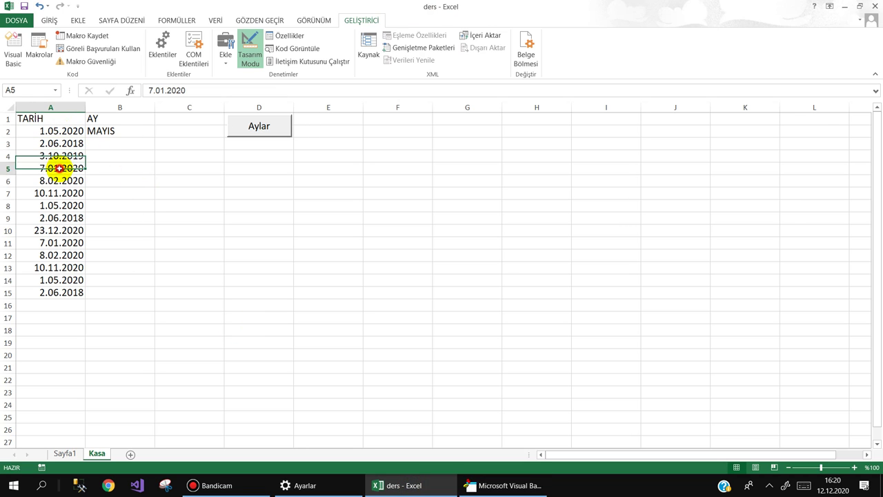
left_click(59, 193)
left_click(58, 229)
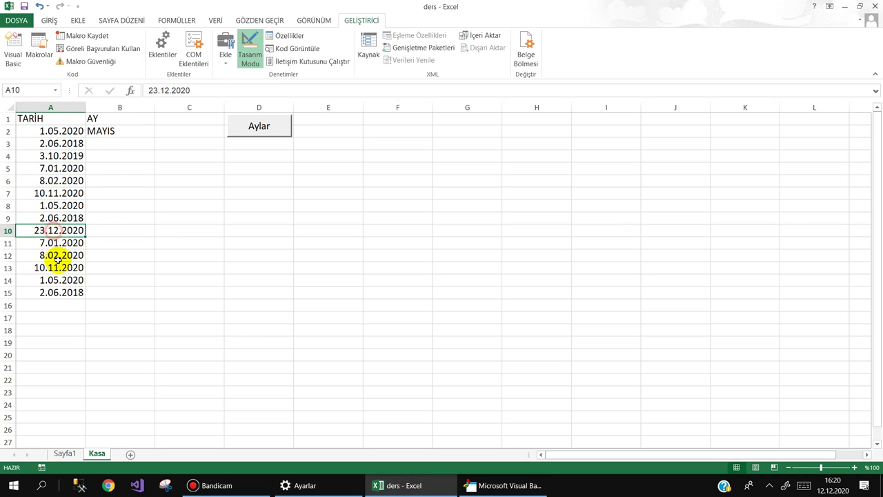
left_click(58, 267)
Replace the date in cell A4 with 13.09.2018 and recheck A2–A4
left_click(59, 156)
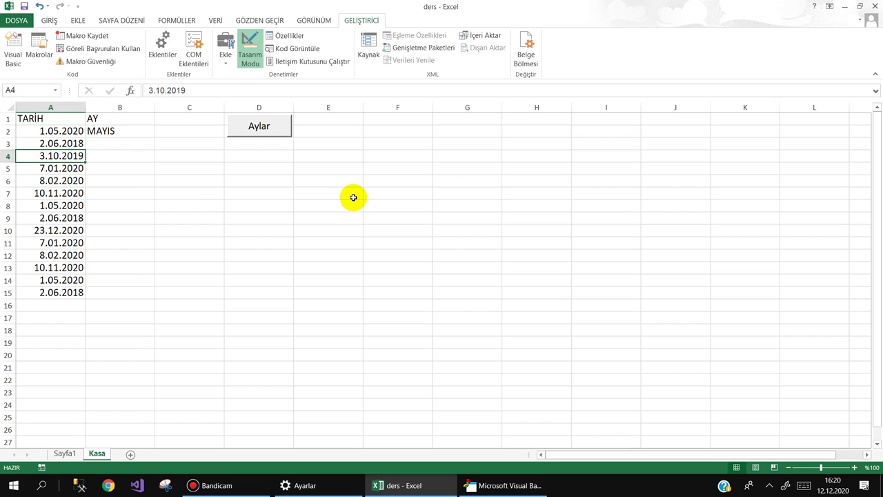
type("13")
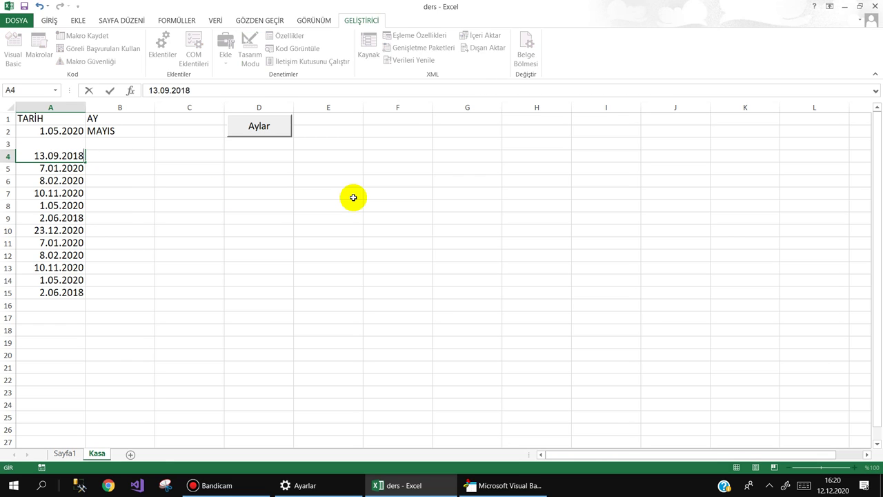
key("Return")
left_click(50, 154)
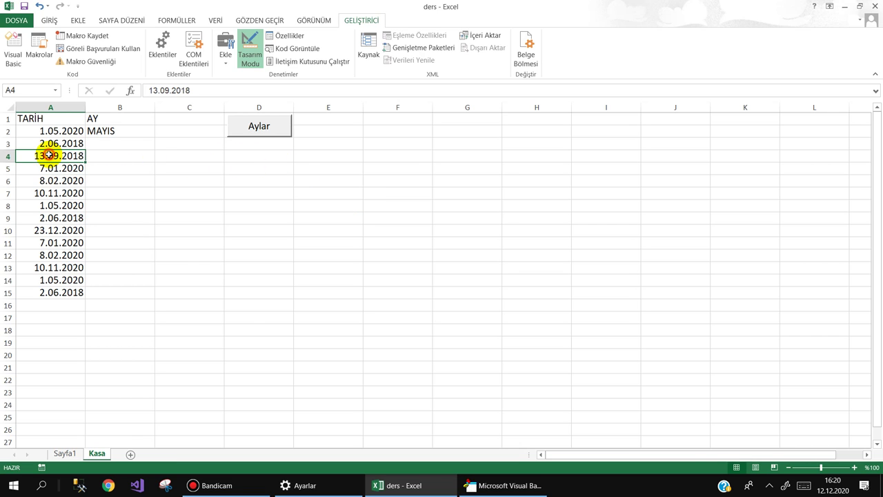
left_click(55, 143)
left_click(56, 131)
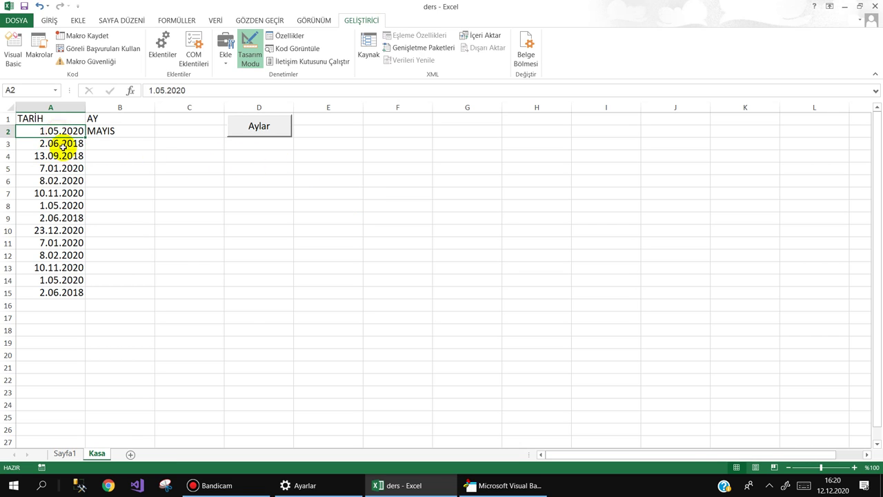
Indent both Len If blocks one level inside the For x = 2 To ss loop
left_click(498, 485)
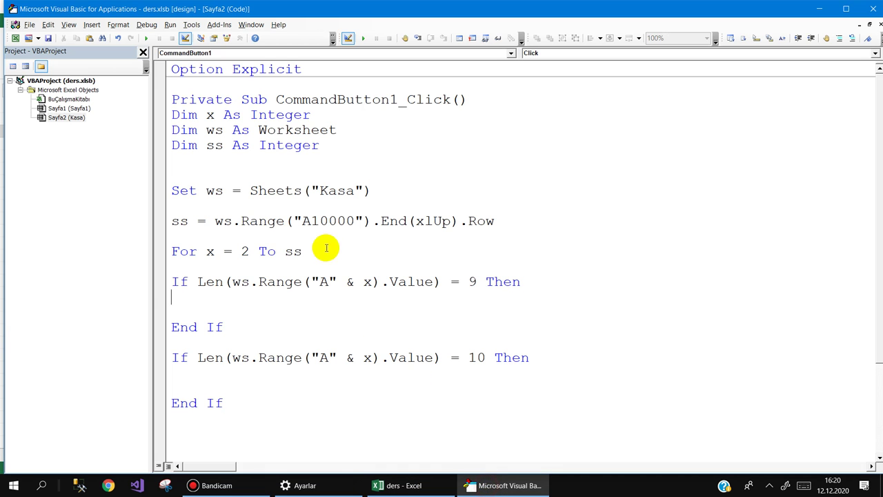
left_click_drag(171, 281, 287, 401)
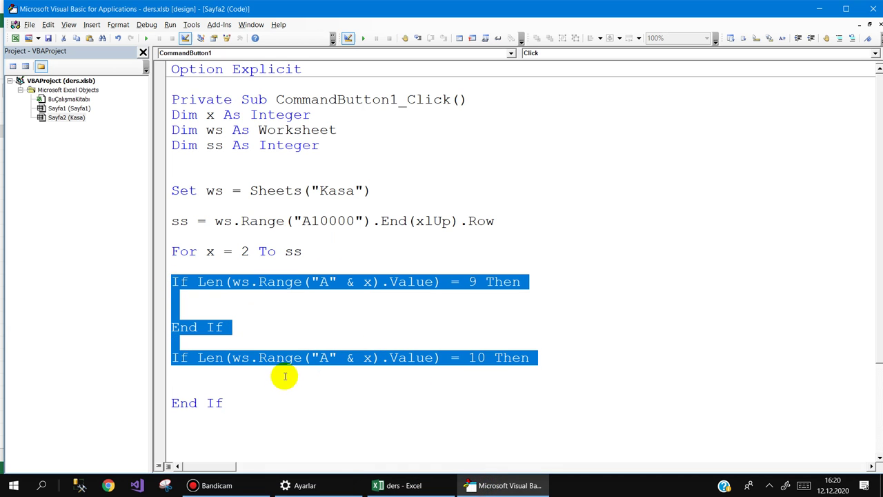
key("Tab")
left_click(262, 300)
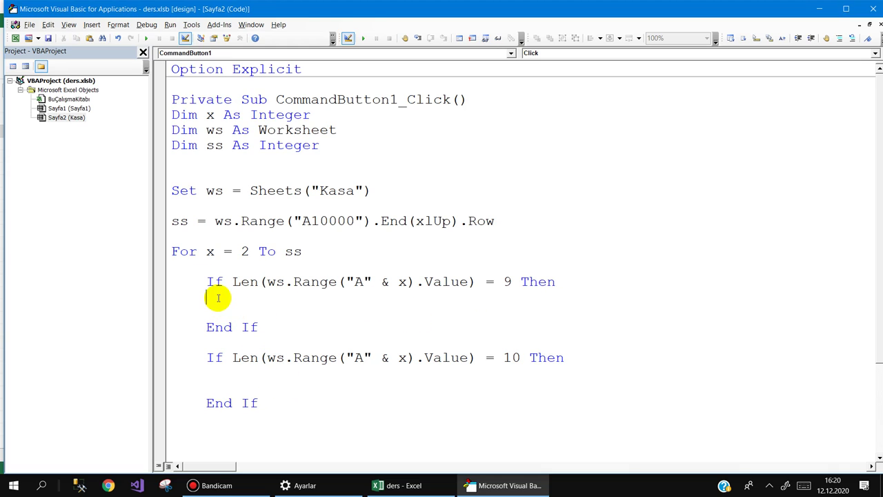
left_click(215, 298)
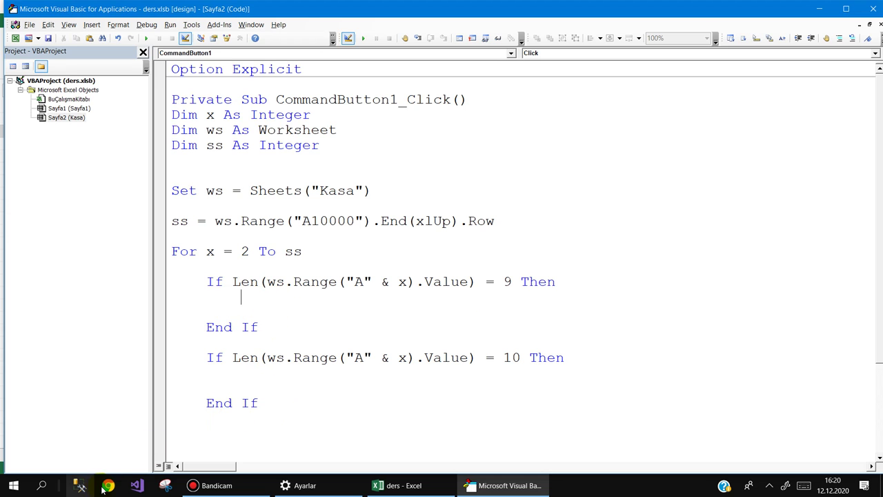
Launch Paint and write the date 15.05.2020 on the blank canvas
left_click(41, 485)
type("pa")
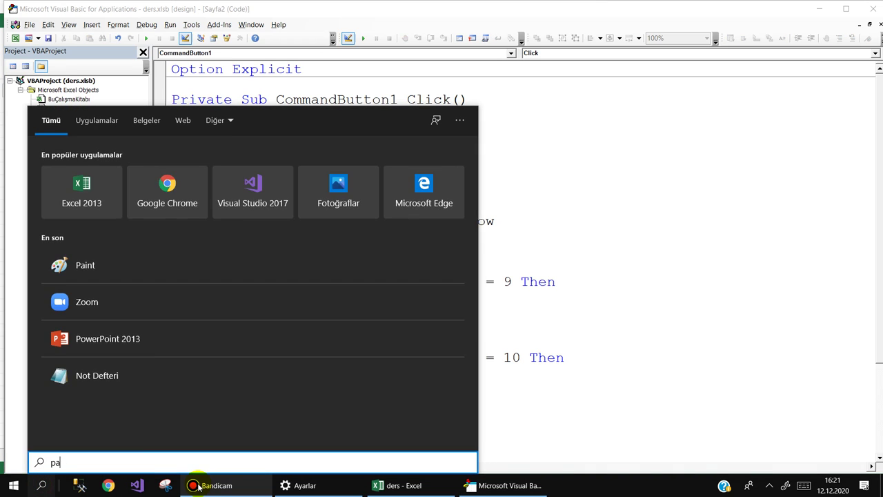
type("in")
key("Return")
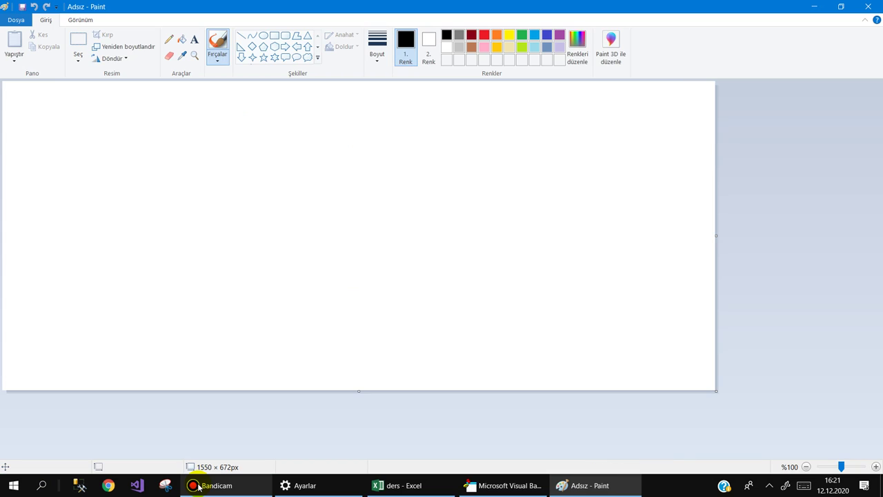
left_click(194, 39)
left_click(138, 210)
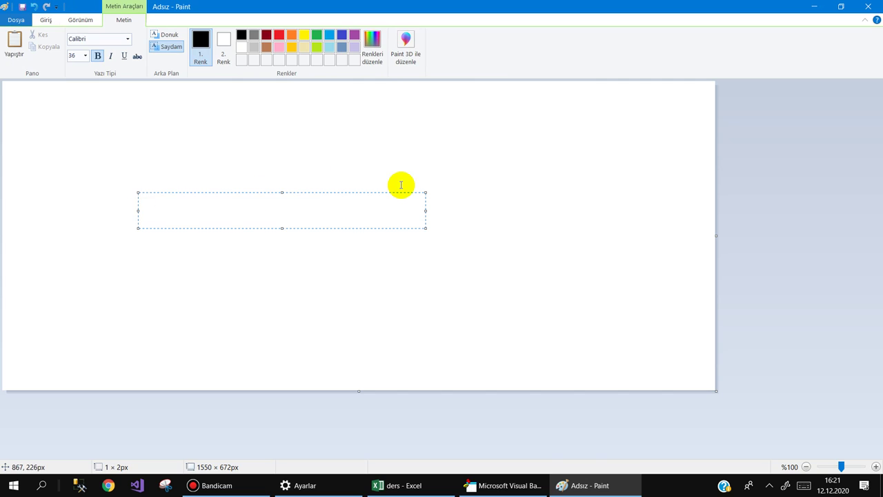
type("15.05.2020")
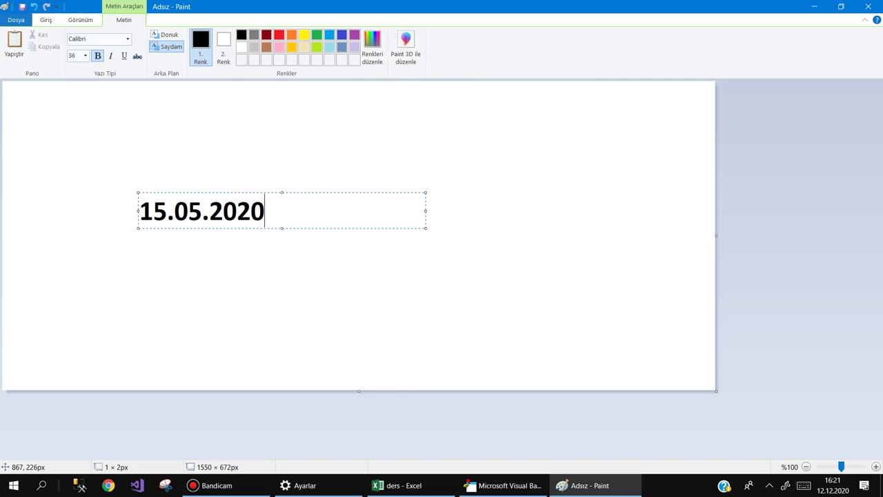
left_click(224, 276)
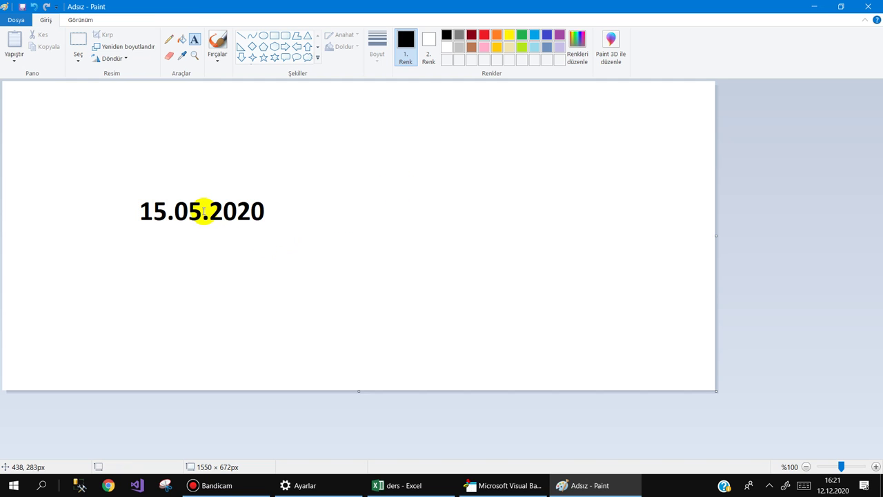
left_click(157, 200)
left_click(230, 241)
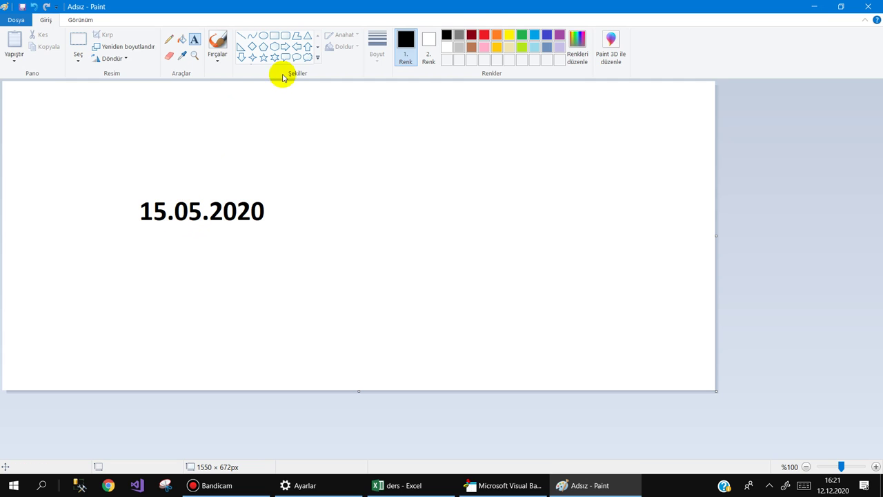
Draw a red rectangle around 05 and a red line above the day and month
left_click(274, 35)
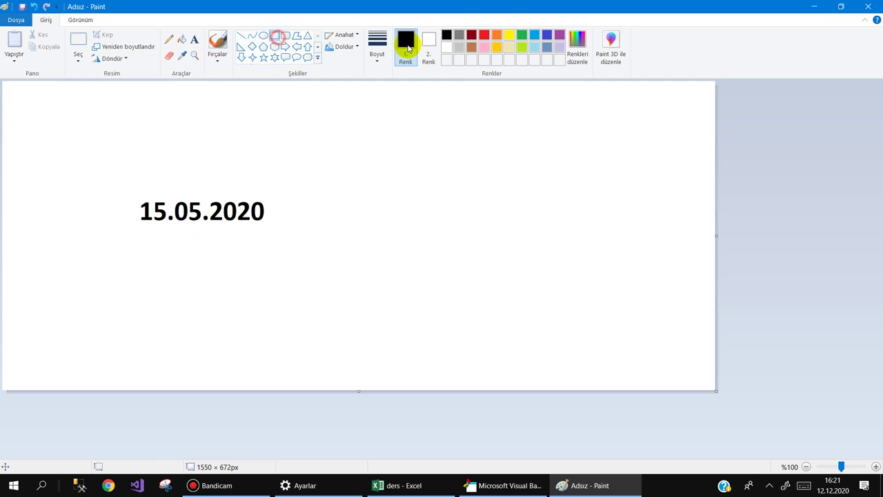
left_click(484, 37)
left_click_drag(171, 197, 202, 223)
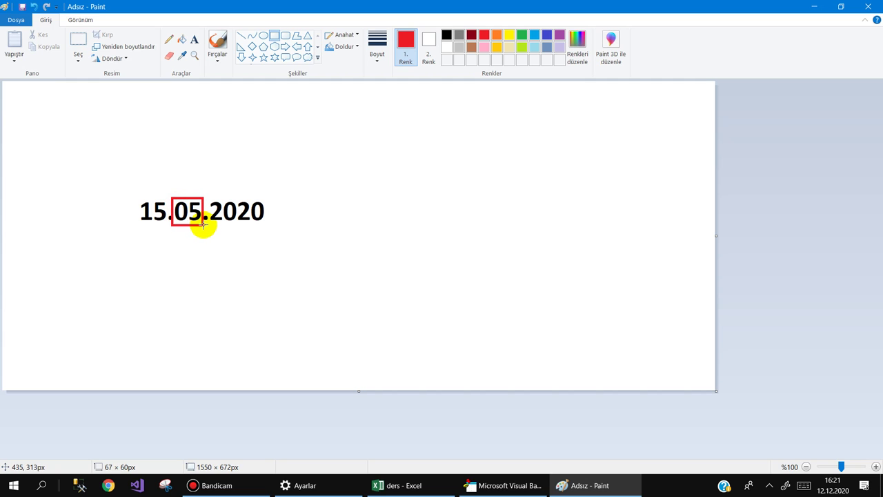
left_click(193, 245)
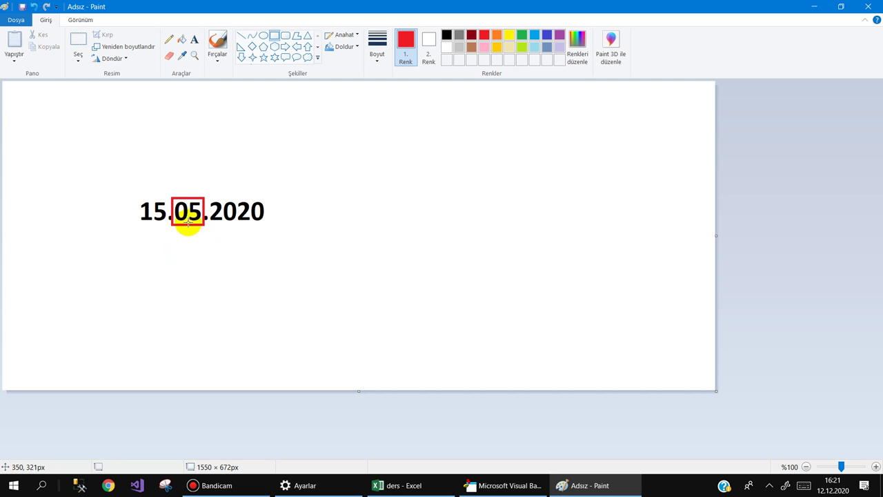
left_click(242, 34)
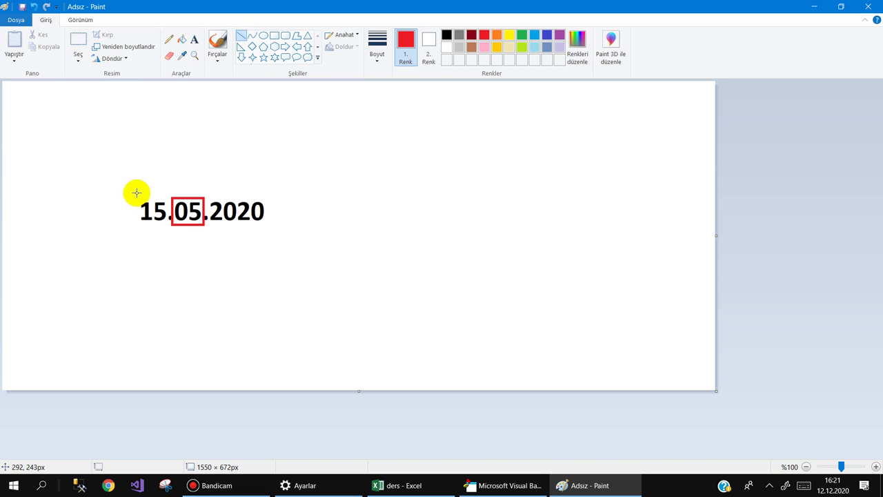
left_click_drag(136, 191, 204, 190)
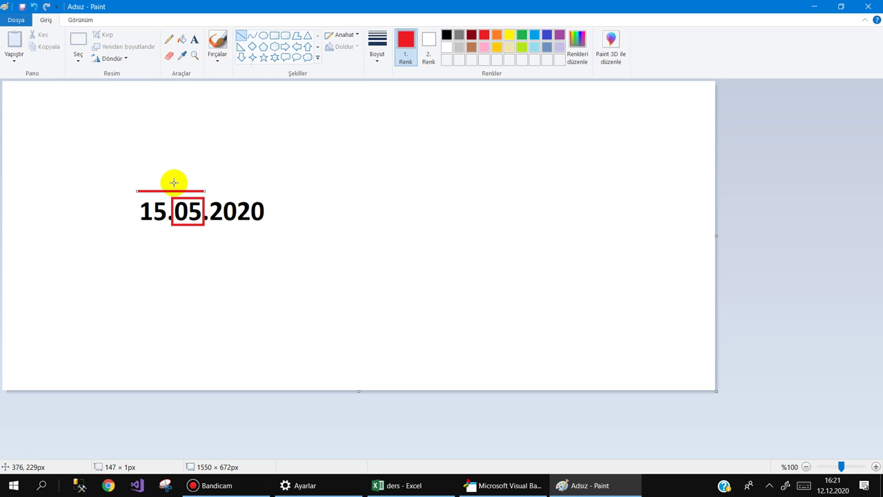
left_click(142, 169)
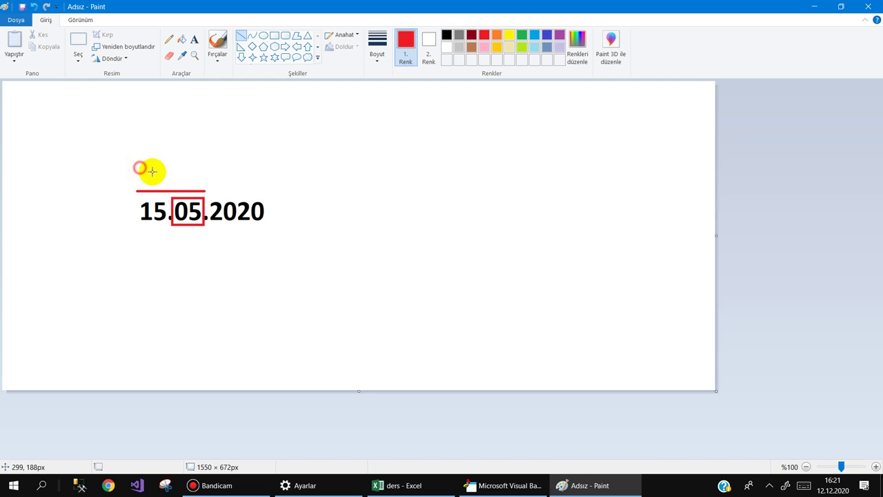
left_click(194, 42)
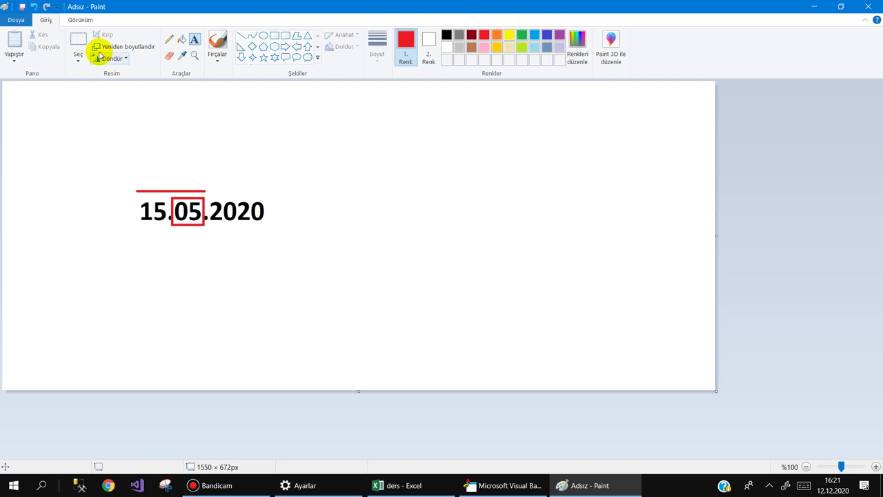
Add a size-18 red label, soldan 5, above the red line
left_click(137, 176)
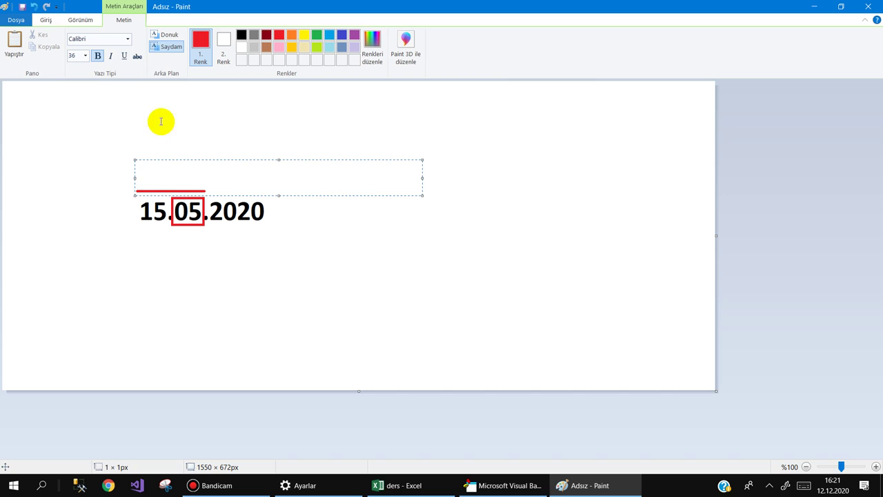
left_click(86, 56)
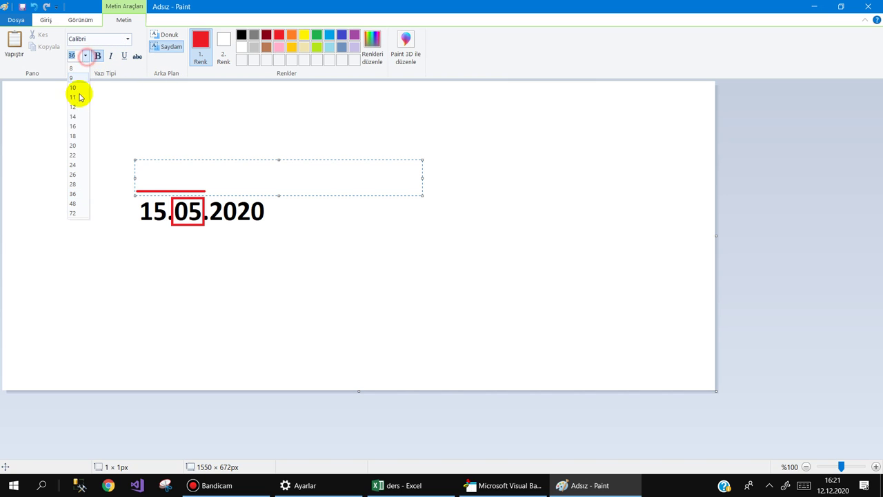
left_click(75, 133)
type("soldan 5")
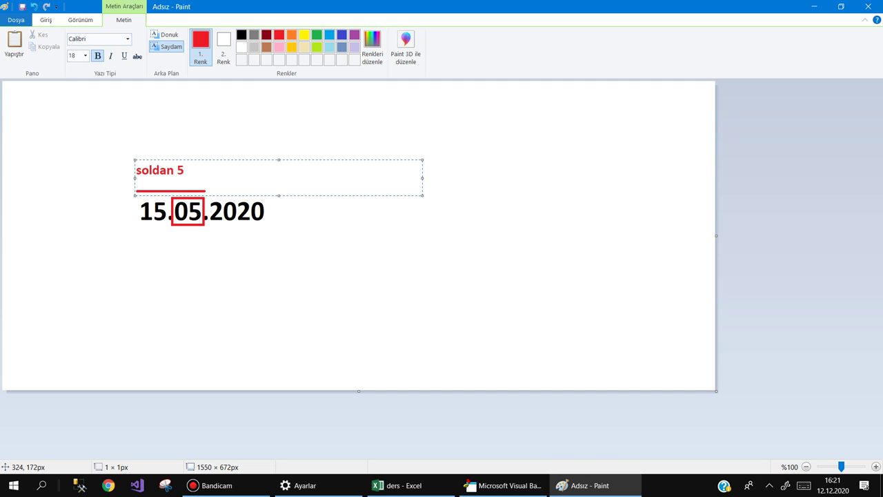
left_click(279, 294)
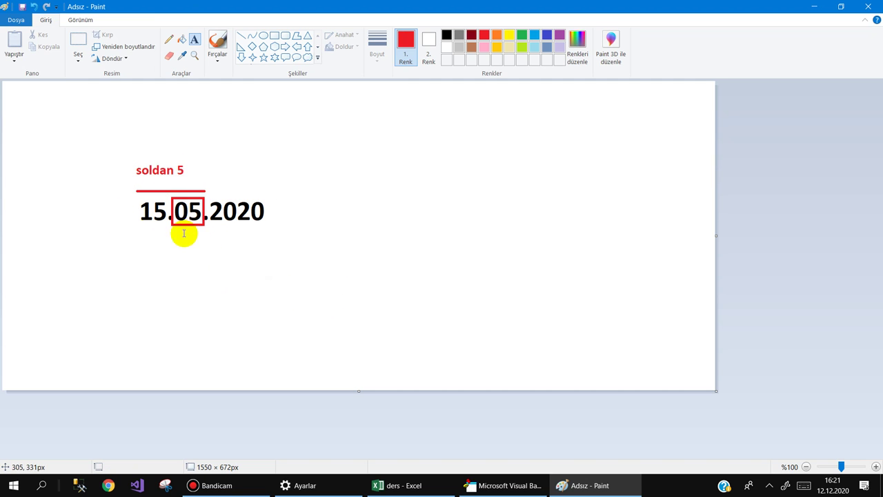
Underline 05 with a red line and label it sağdan 2
left_click(243, 36)
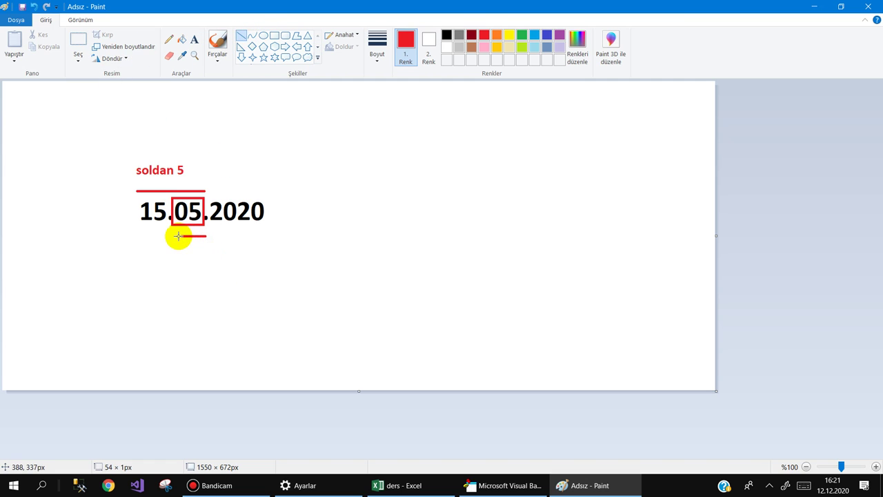
left_click_drag(204, 236, 172, 235)
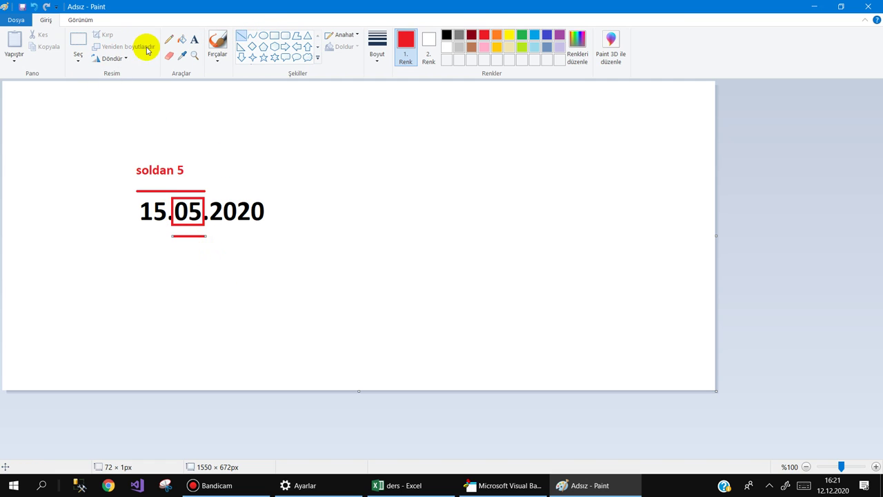
left_click(195, 39)
left_click(172, 238)
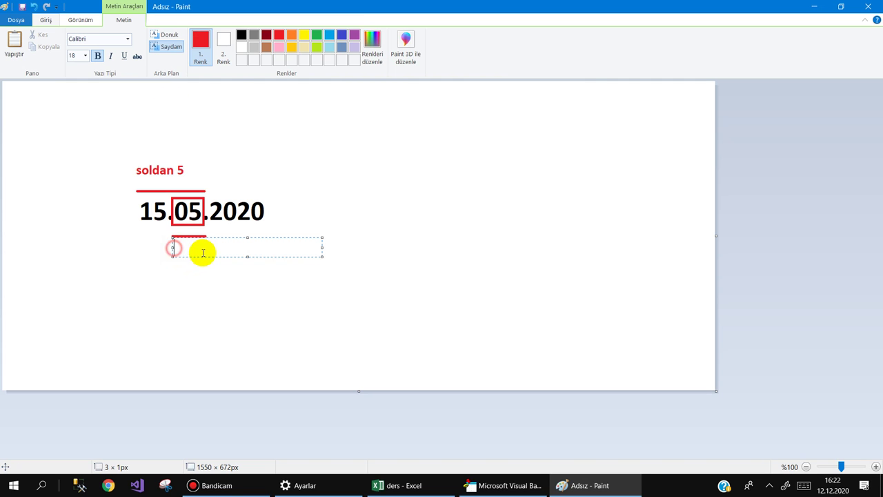
type("sağdan 2")
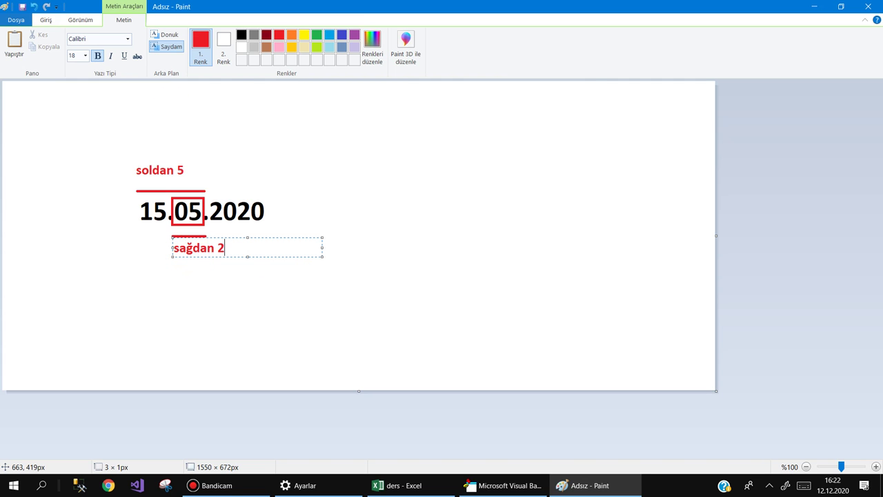
left_click(135, 269)
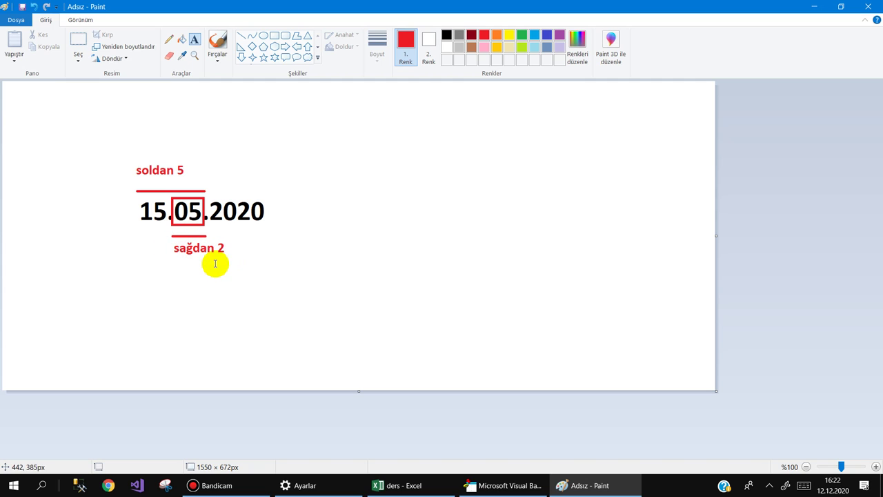
Add a LEFT label beside soldan 5 and a RIGHT label beside sağdan 2
left_click(207, 158)
type("LEFT")
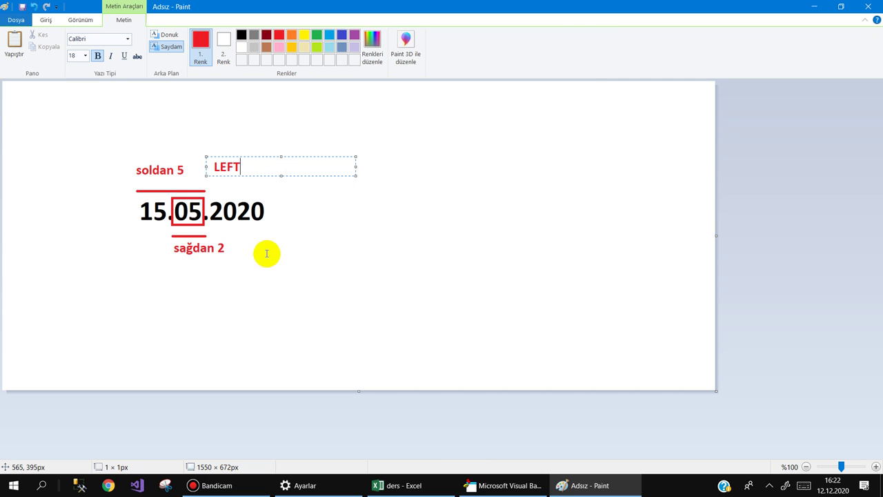
left_click(262, 250)
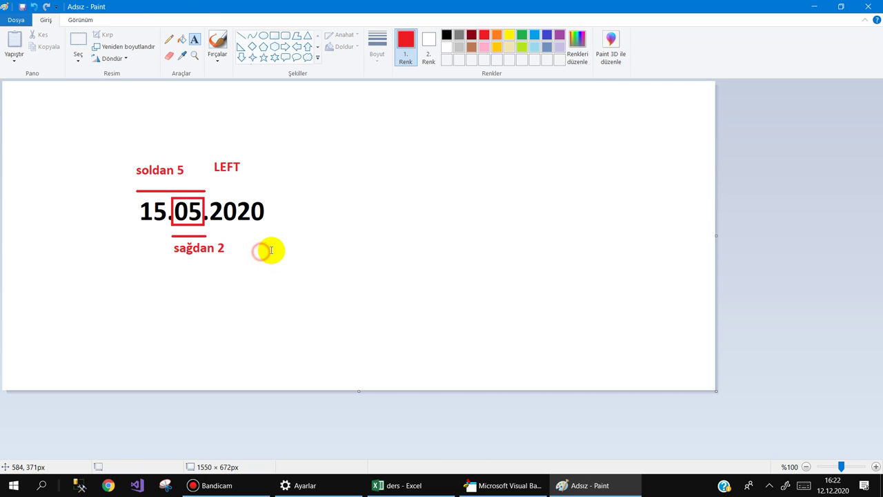
left_click(245, 249)
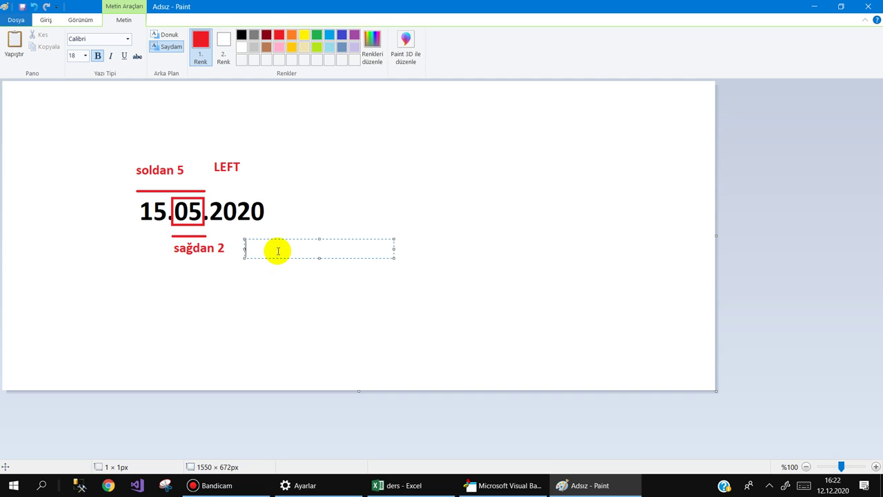
type("RIGHT")
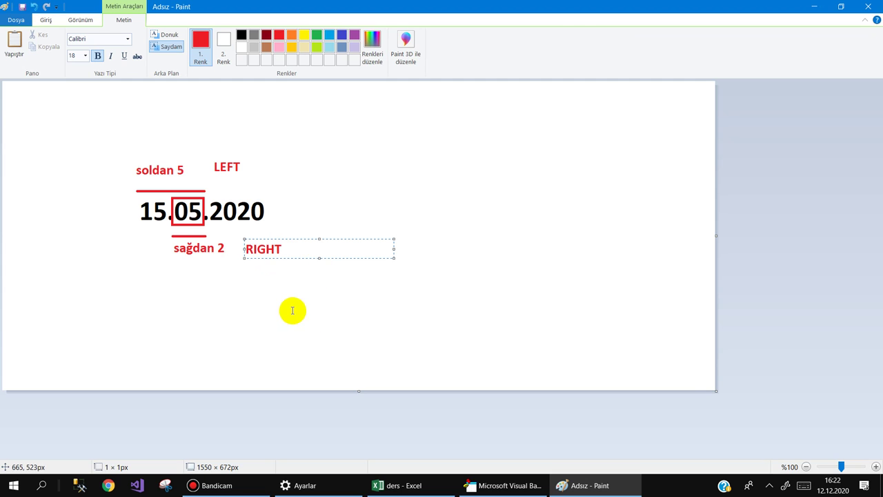
left_click(292, 310)
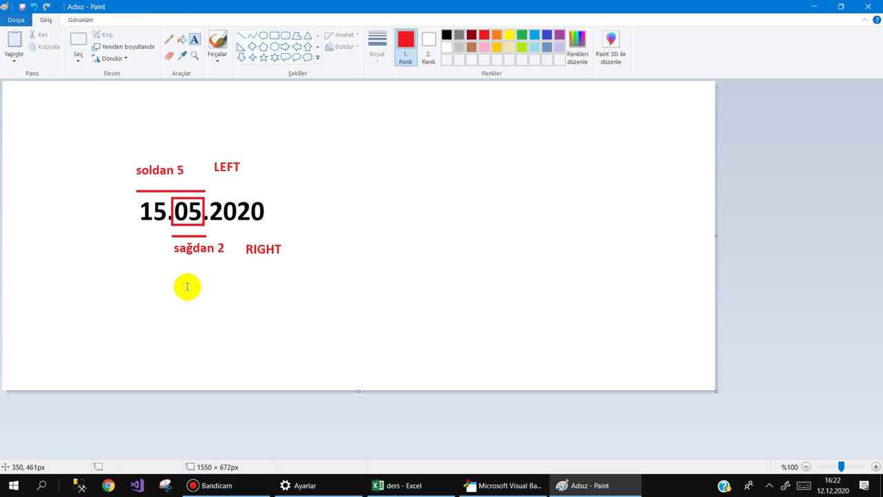
left_click(507, 484)
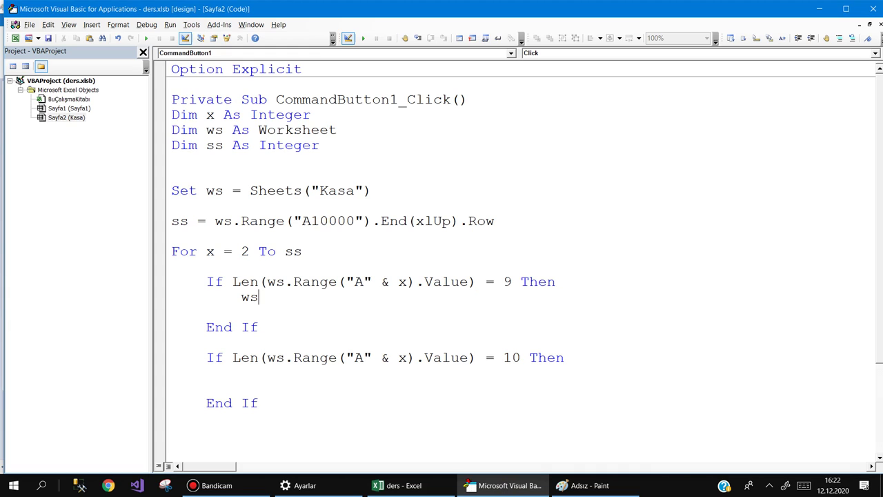
Build the expression right(left(ws.Range("A"&x).Value,5),2) in the length-9 If block
type(".ran")
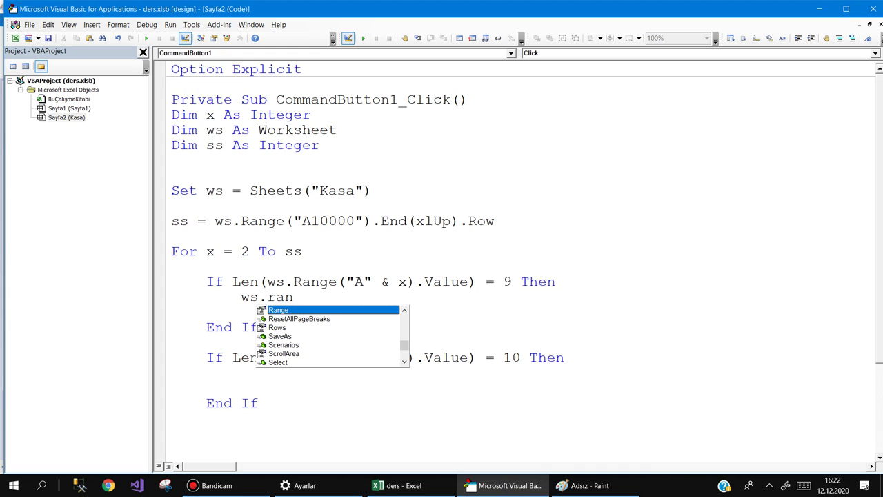
type("(\"A")
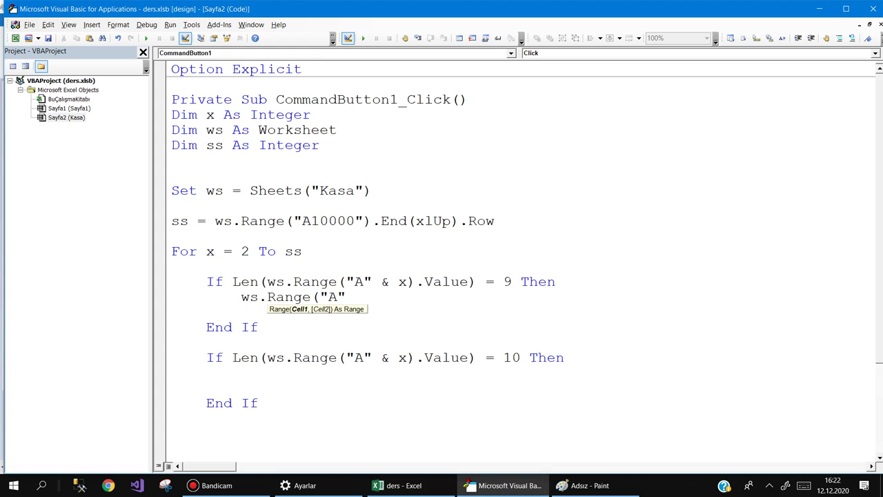
type(").")
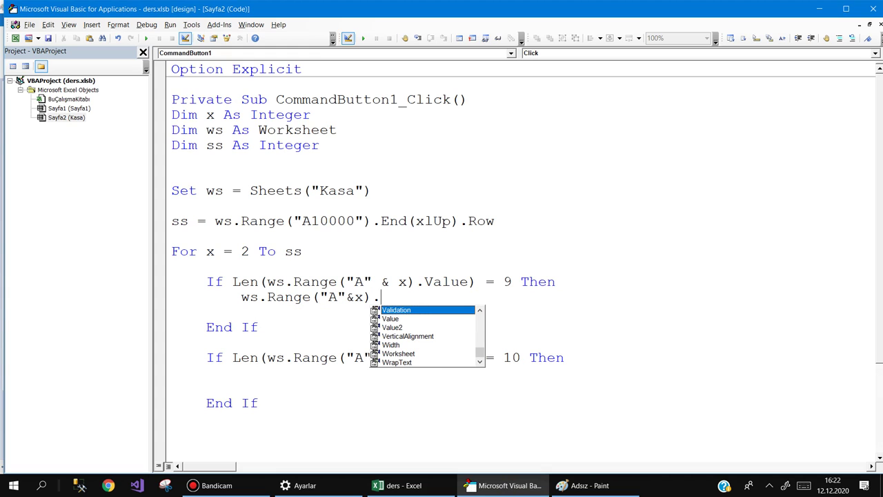
type("Value")
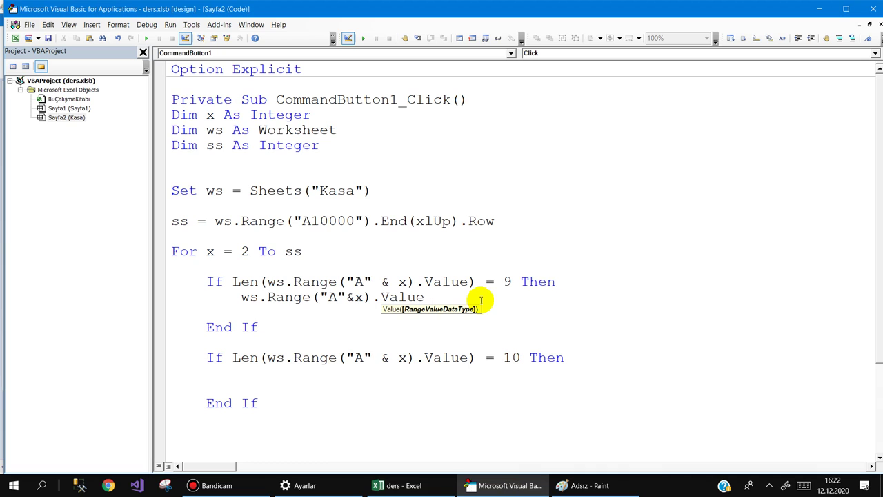
left_click(240, 296)
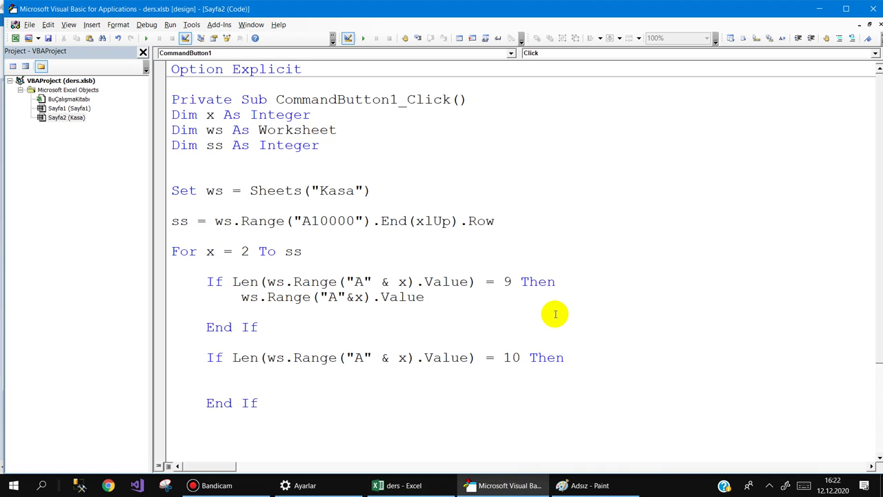
type("left")
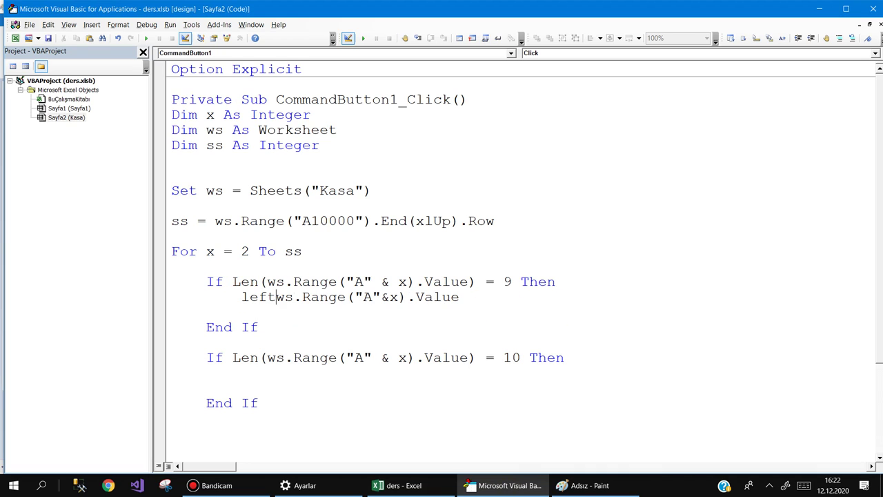
type(" (")
left_click(474, 297)
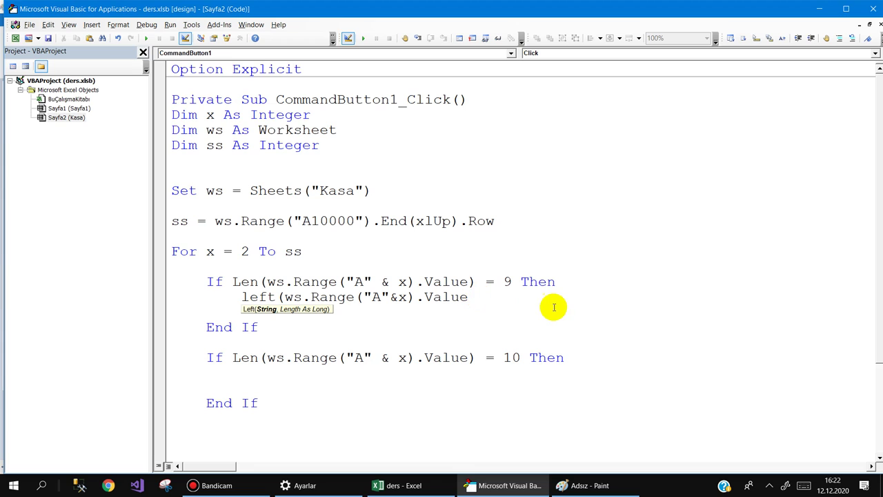
type(",5")
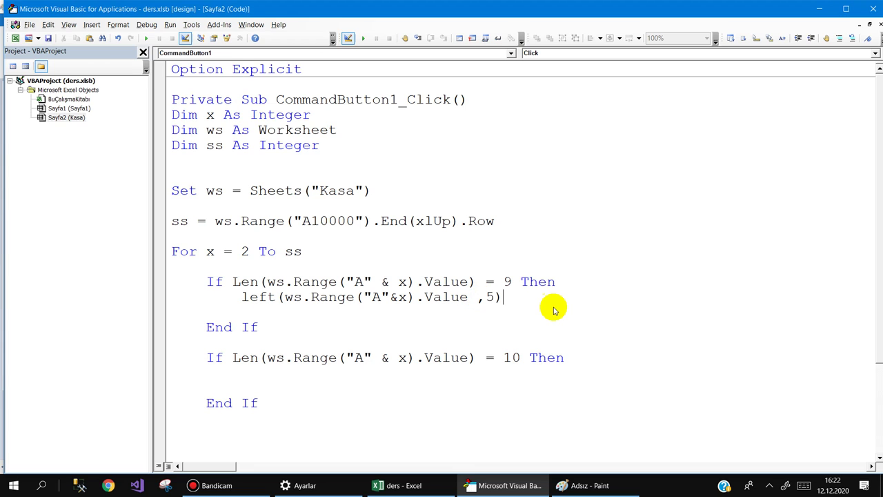
key("Return")
key("Return")
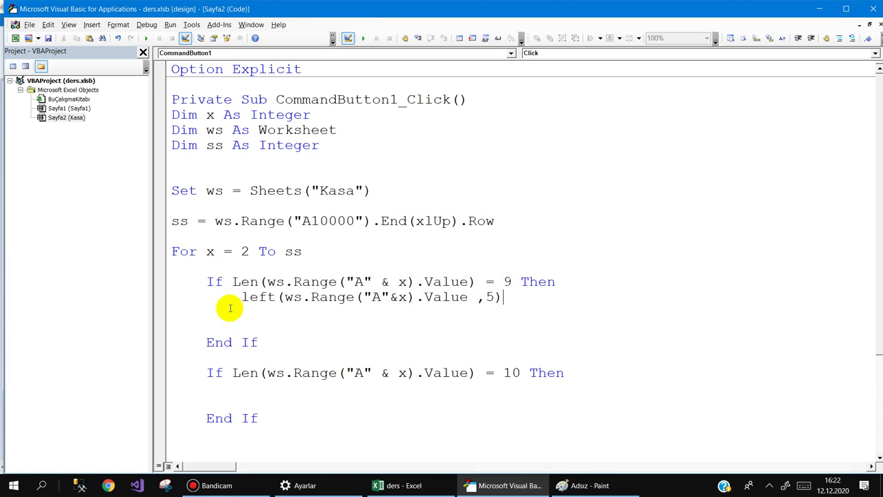
left_click(231, 305)
type("rgi ")
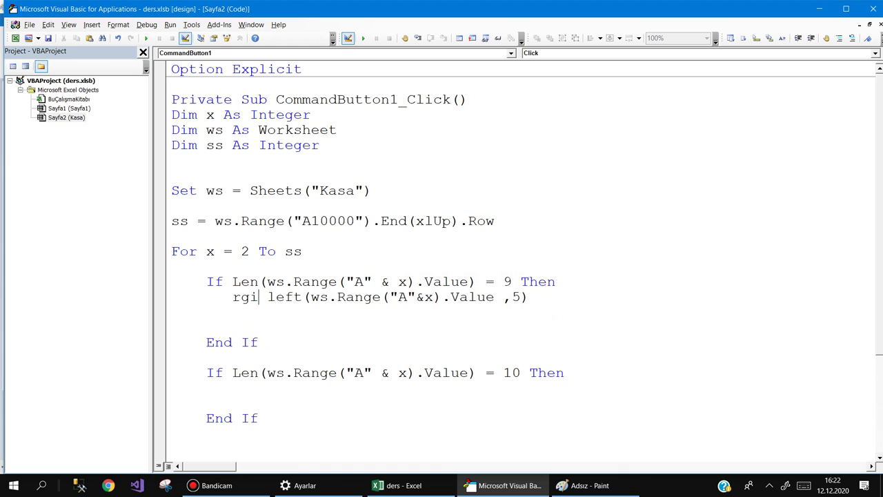
type("dht")
key("BackSpace")
key("BackSpace")
key("BackSpace")
key("BackSpace")
key("BackSpace")
type("ig")
type("ht(")
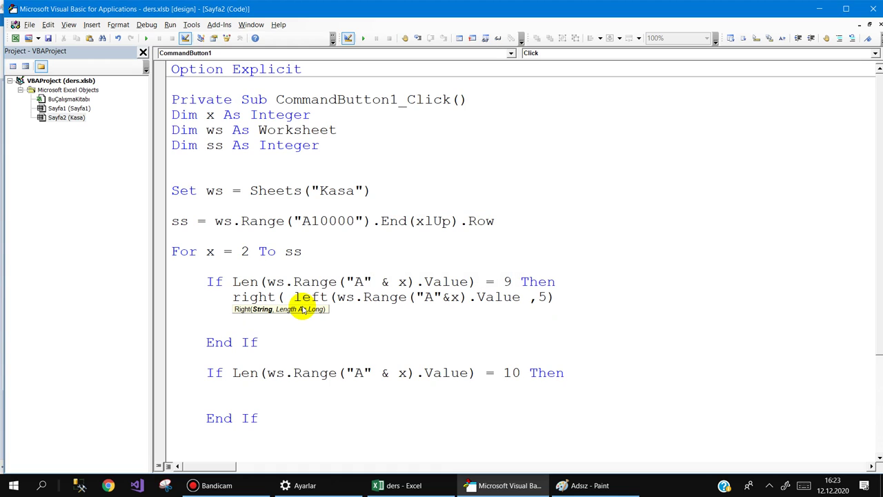
type(",2")
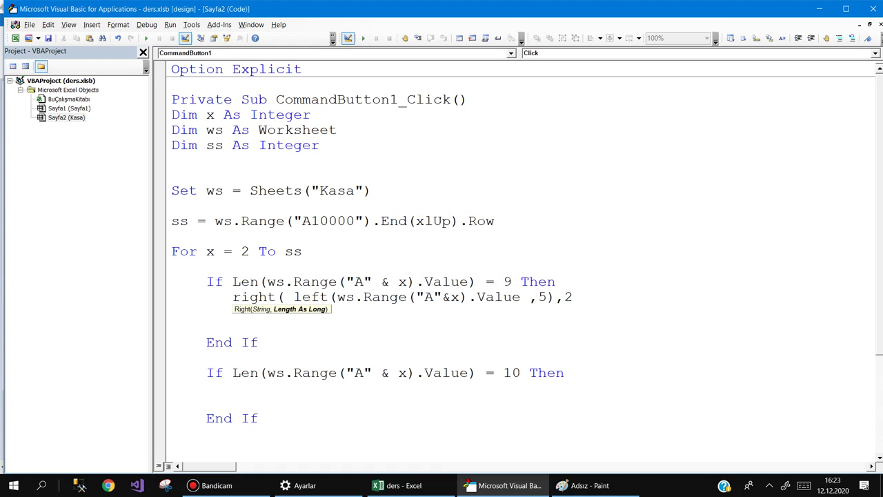
type(")")
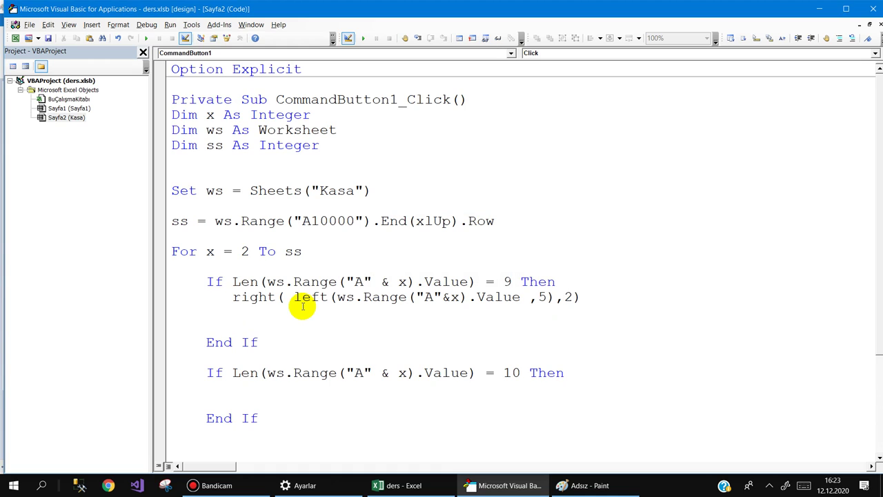
left_click(233, 297)
Prefix the expression with if, dismiss the compile error, and highlight its Left and Right parts
type("if")
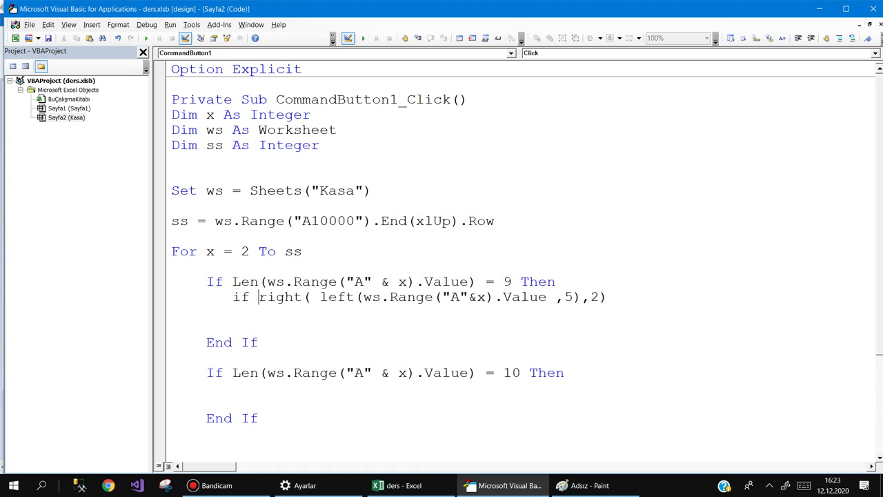
left_click(408, 317)
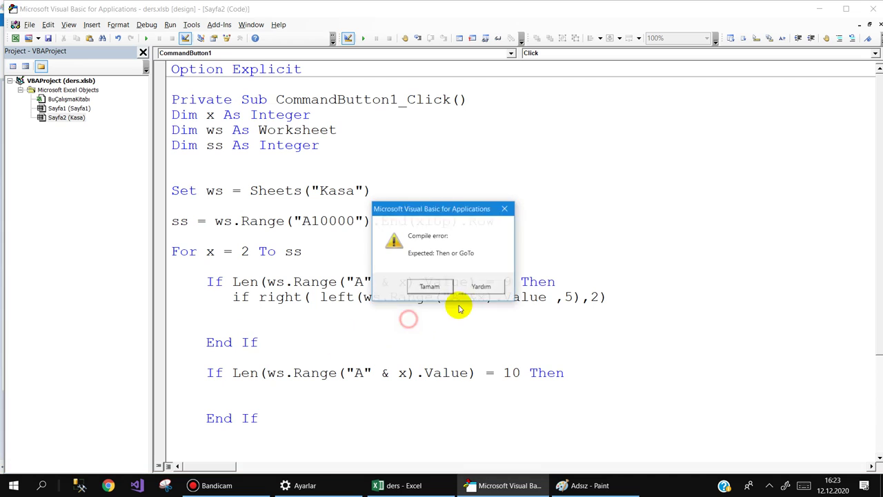
left_click(426, 288)
left_click_drag(319, 296, 573, 297)
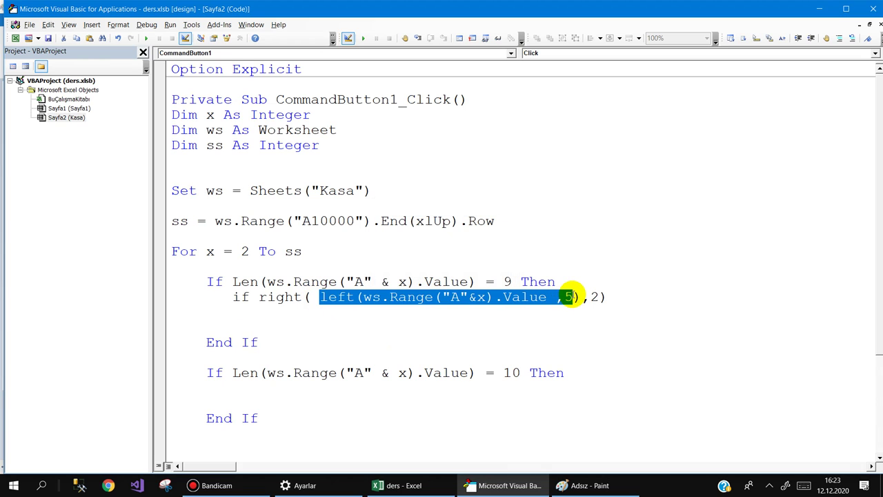
left_click_drag(260, 297, 604, 297)
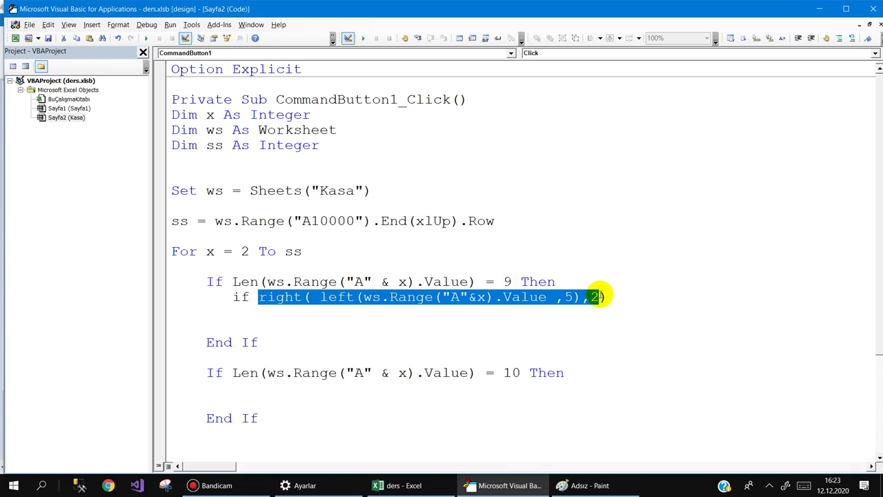
left_click(611, 297)
type("=1 then")
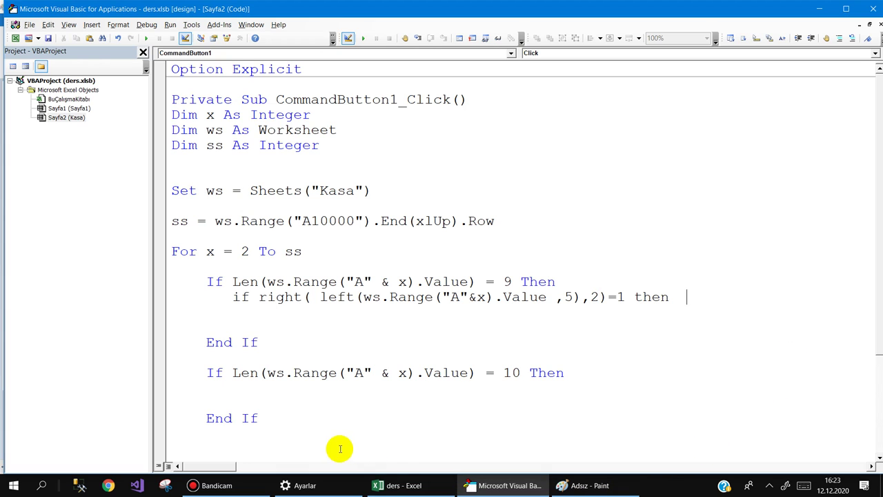
Check the month names in column B on the Kasa sheet, such as MAYIS in B2
left_click(398, 485)
left_click(117, 139)
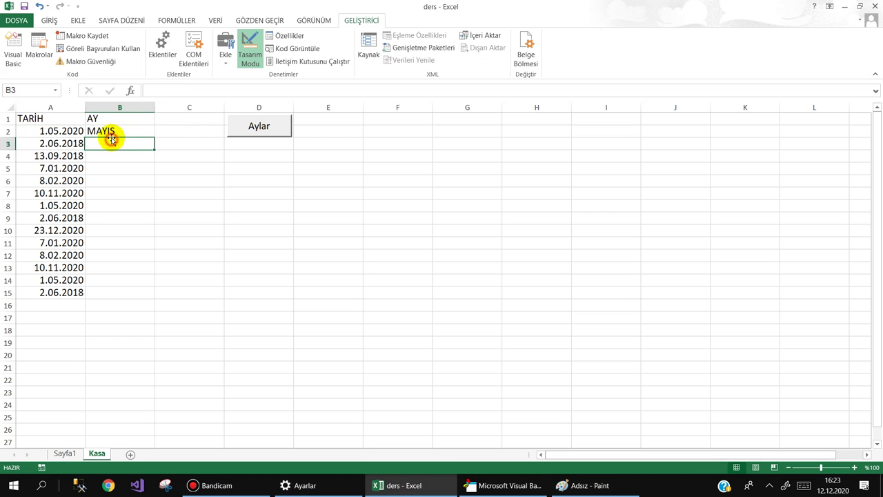
left_click(113, 133)
left_click(117, 145)
left_click(119, 156)
left_click(120, 131)
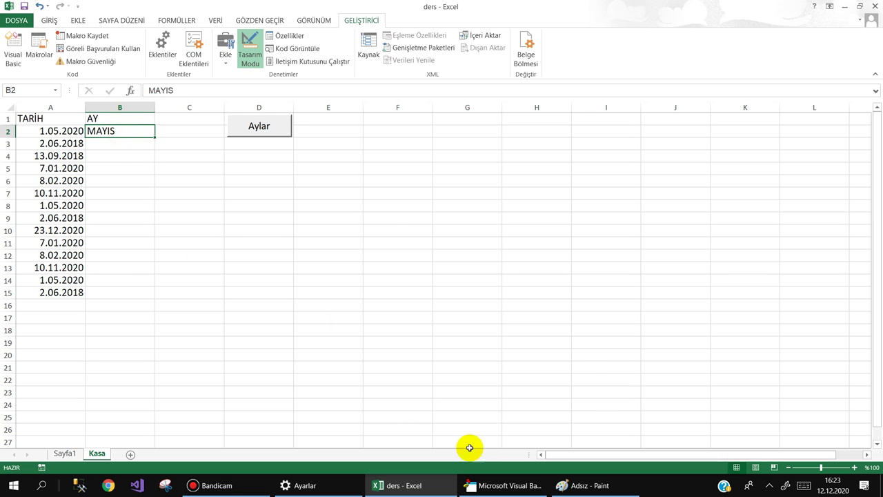
left_click(507, 485)
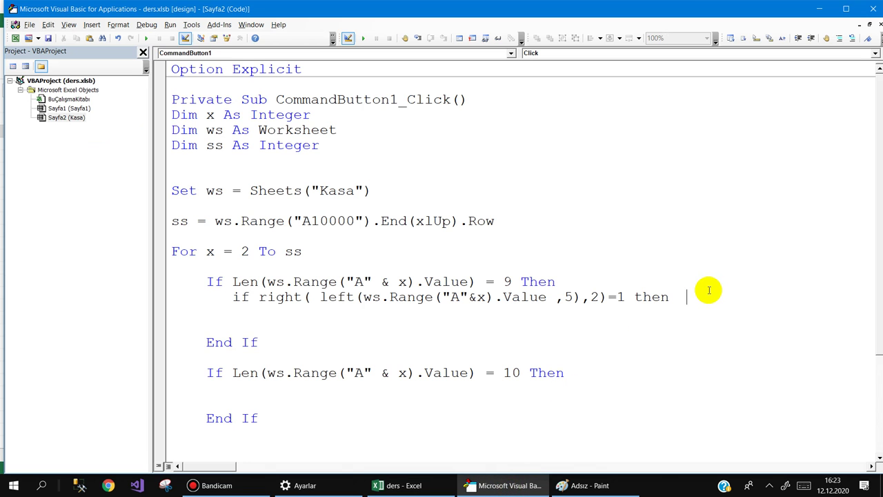
Complete the month-1 line with ws.Range("B" & x).Value = "OCAK" and close the project panel
type("ws.ran")
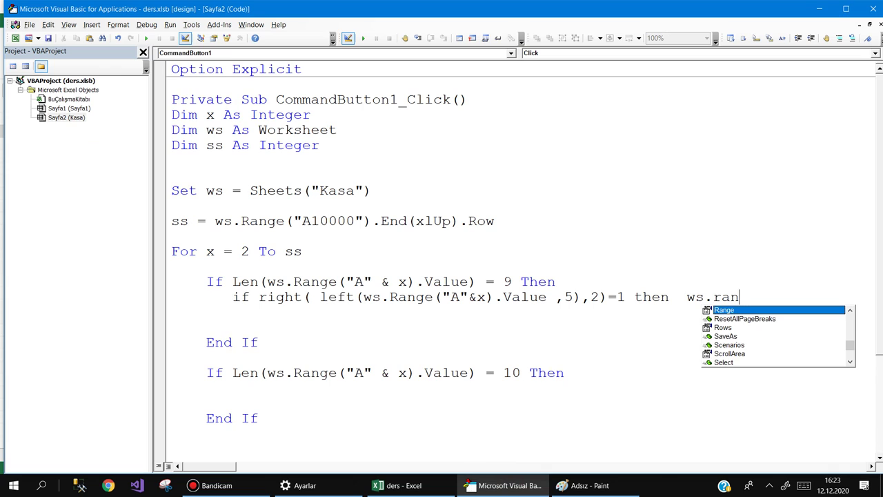
type("(\"B")
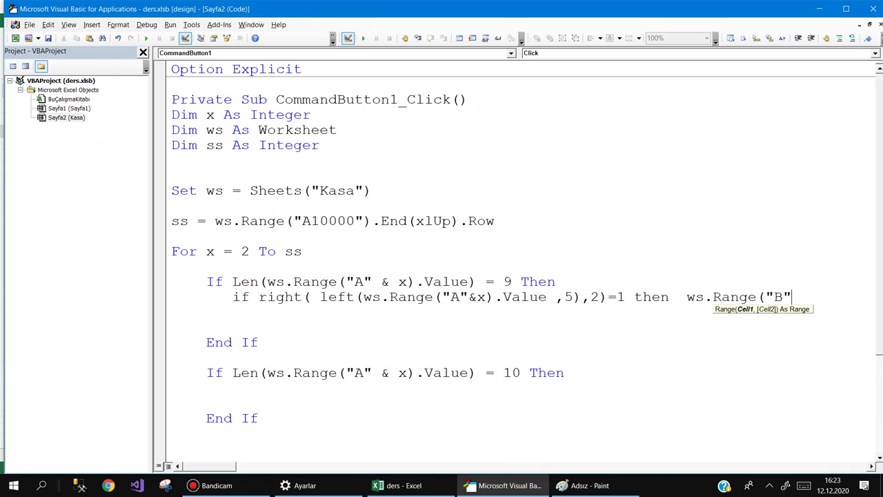
type(").")
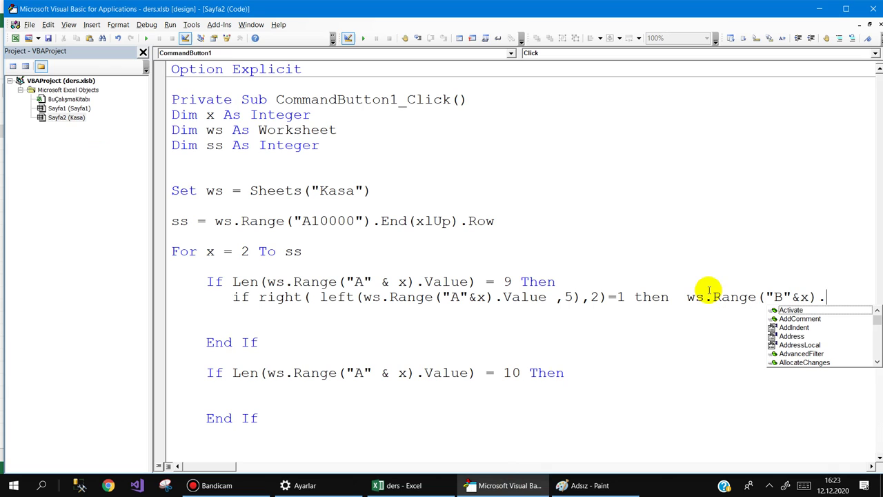
type("v")
key("Down")
type("=")
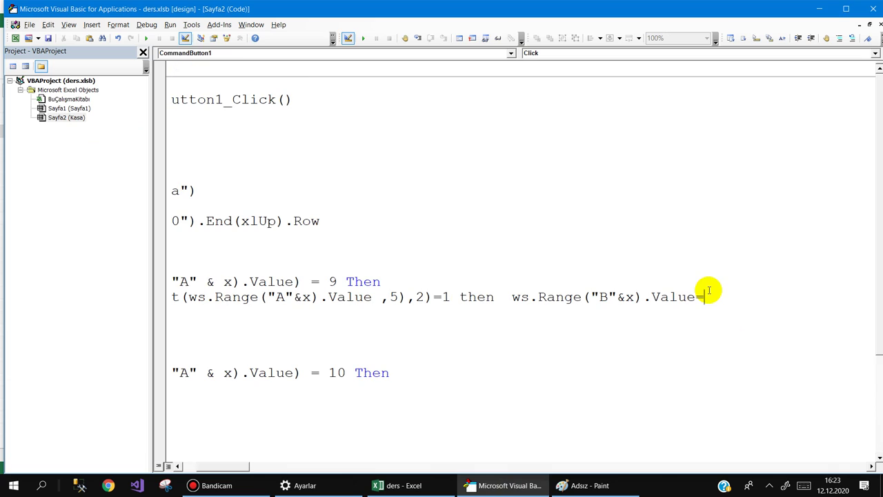
type("\"OCAK")
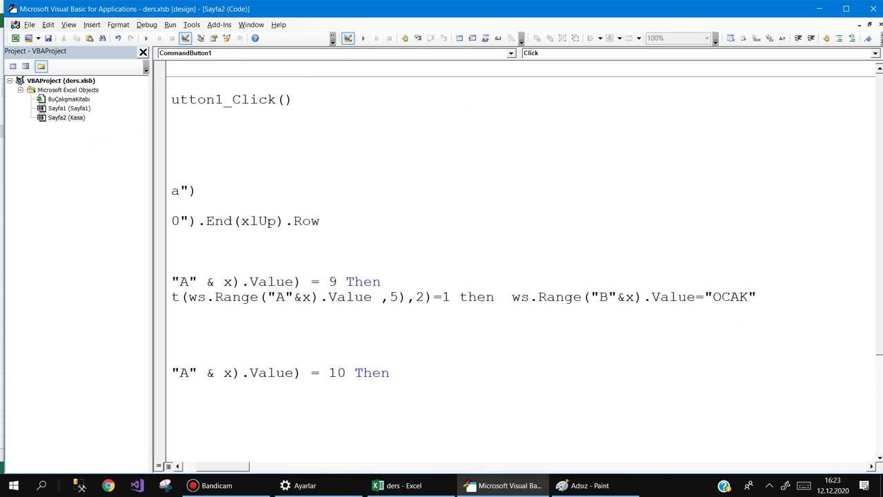
key("Return")
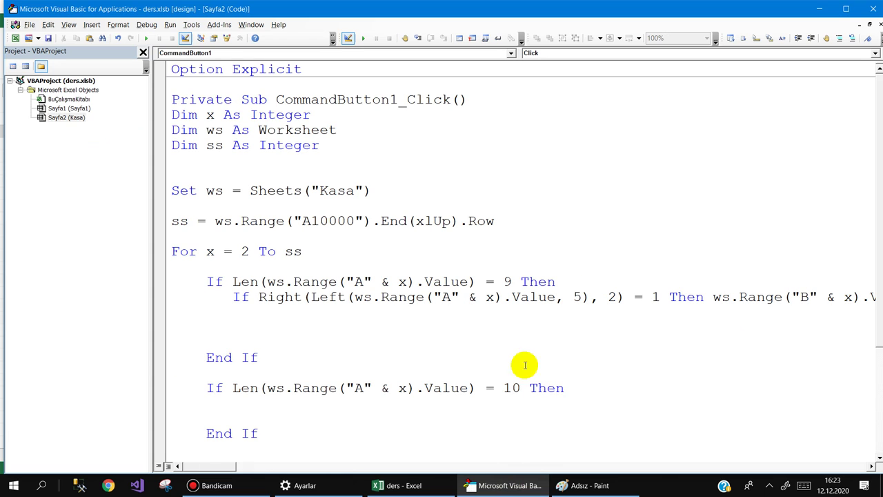
mouse_move(200, 466)
left_mouse_down()
mouse_move(214, 467)
mouse_move(196, 467)
left_mouse_up()
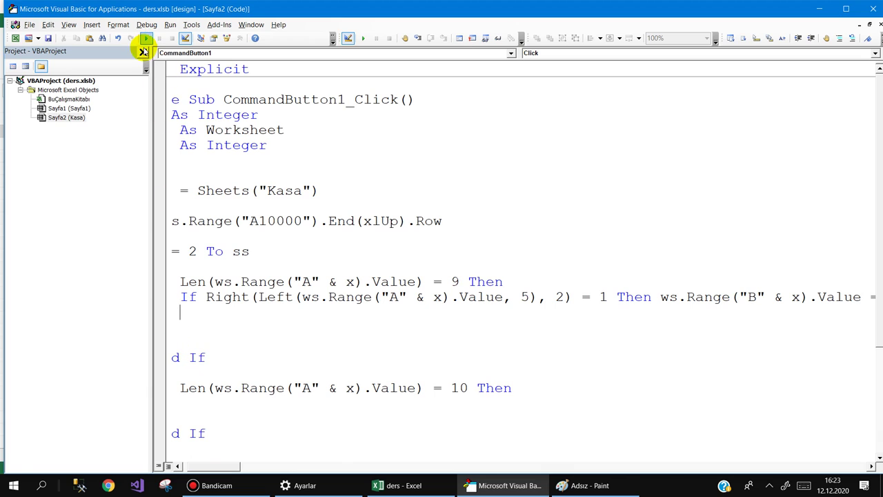
left_click(143, 53)
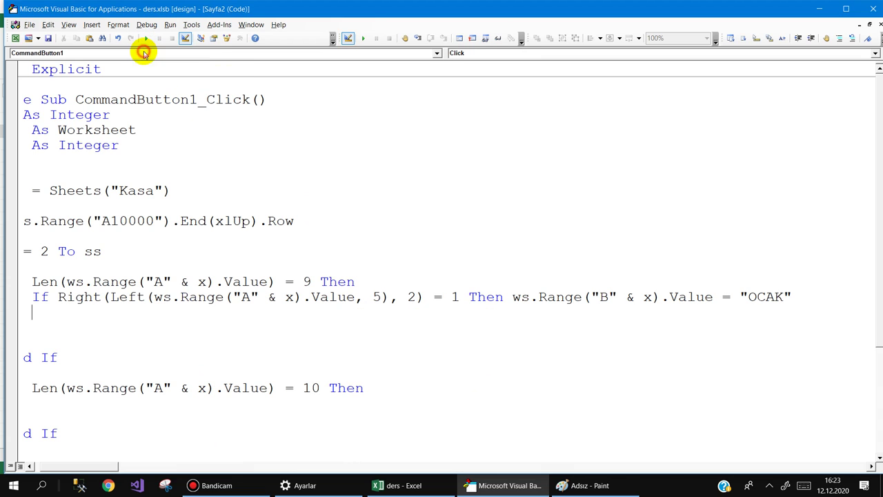
Paste aligned copies of the month-1 "OCAK" If line beneath the original
left_click(26, 299)
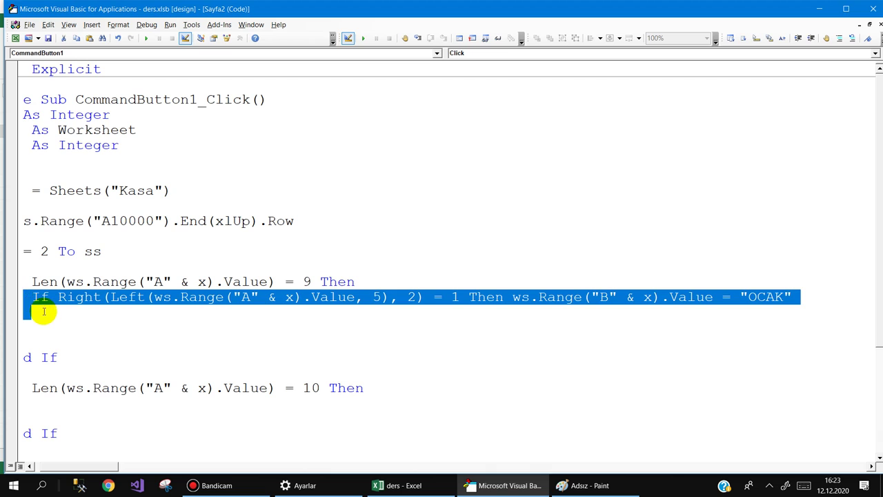
left_click(39, 310)
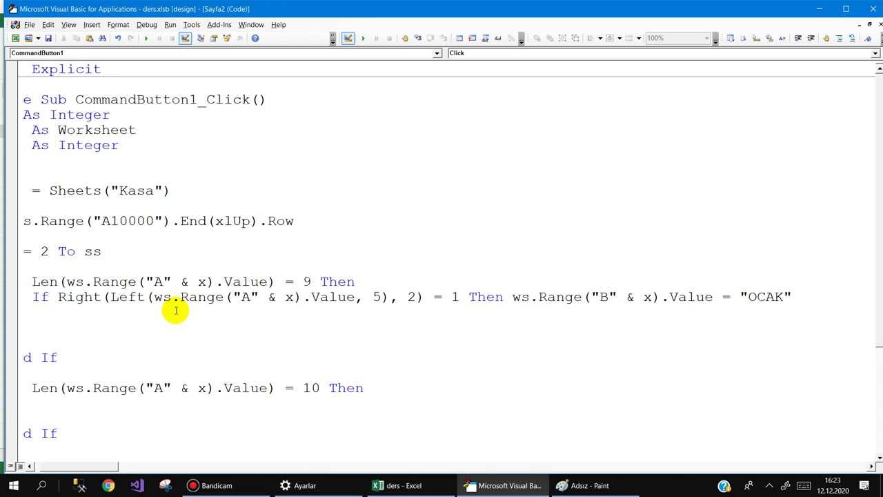
key("Home")
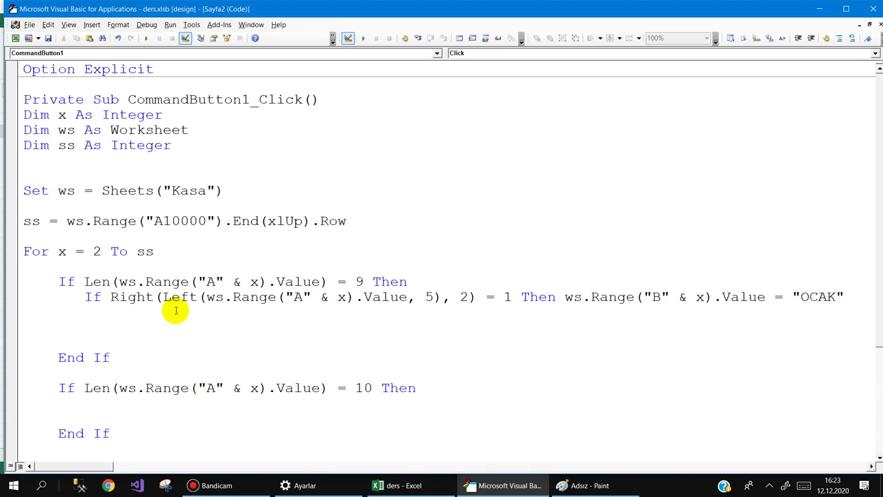
key("ctrl+v")
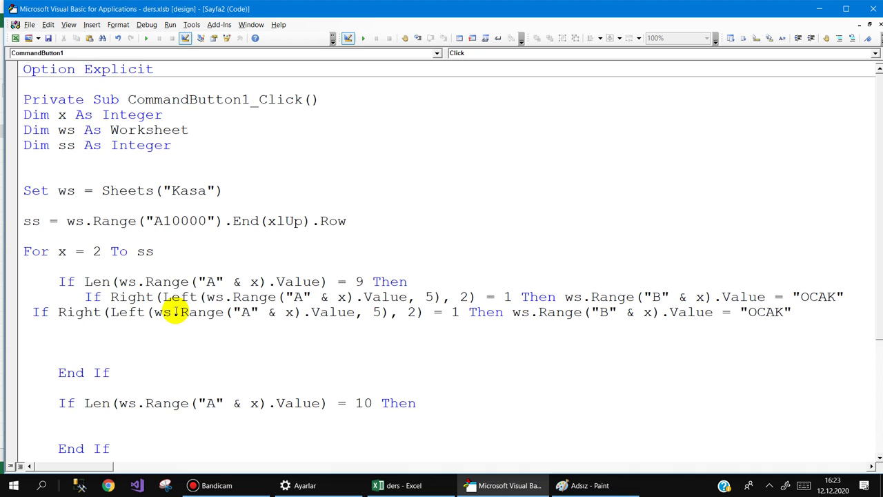
key("Tab")
key("Tab")
key("shift+Tab")
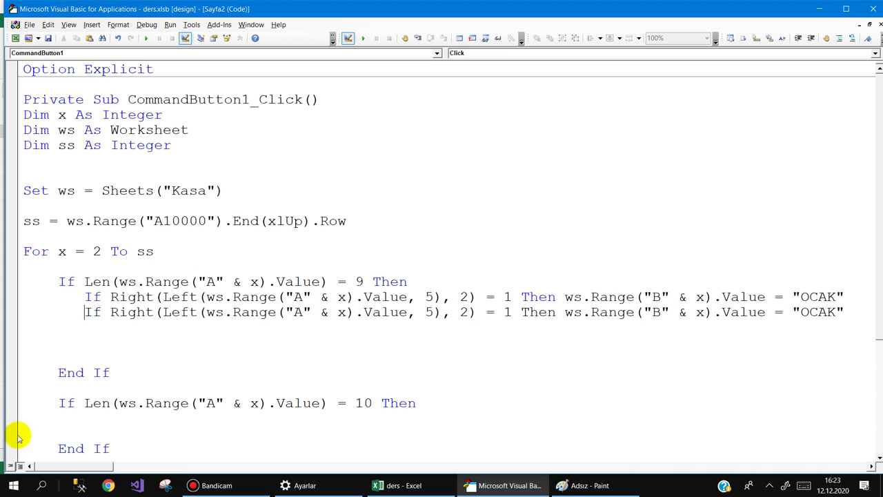
left_click(17, 316)
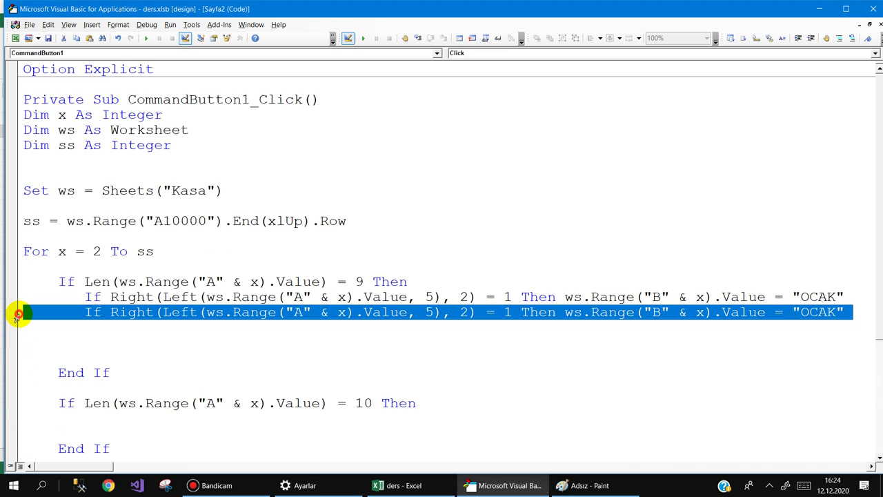
key("ctrl+c")
left_click(18, 327)
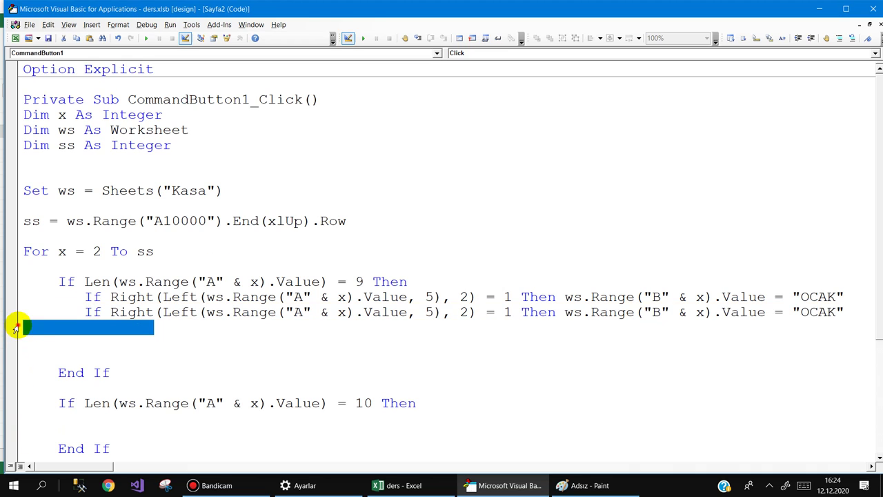
key("ctrl+v")
Paste copies up to twelve If lines and renumber lines two to six as months 2–6
key("ctrl+v")
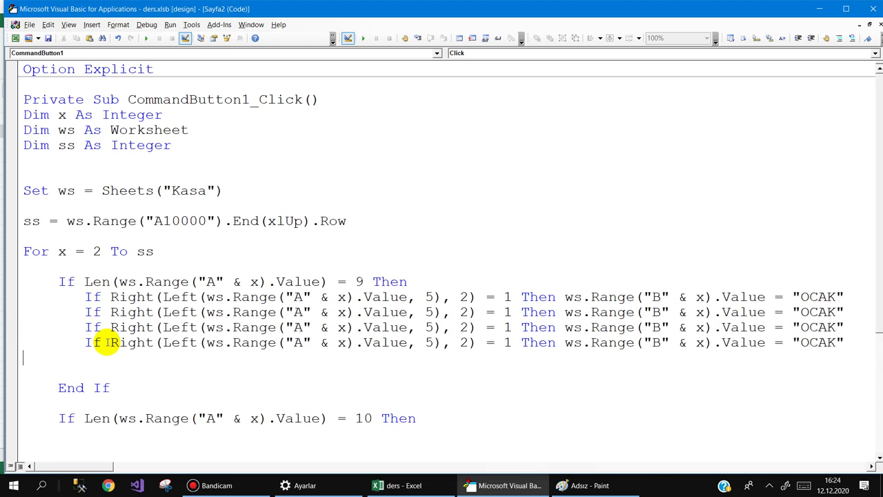
key("ctrl+v")
key("ctrl+v")
key("ctrl+v")
key("ctrl+v")
key("ctrl+v")
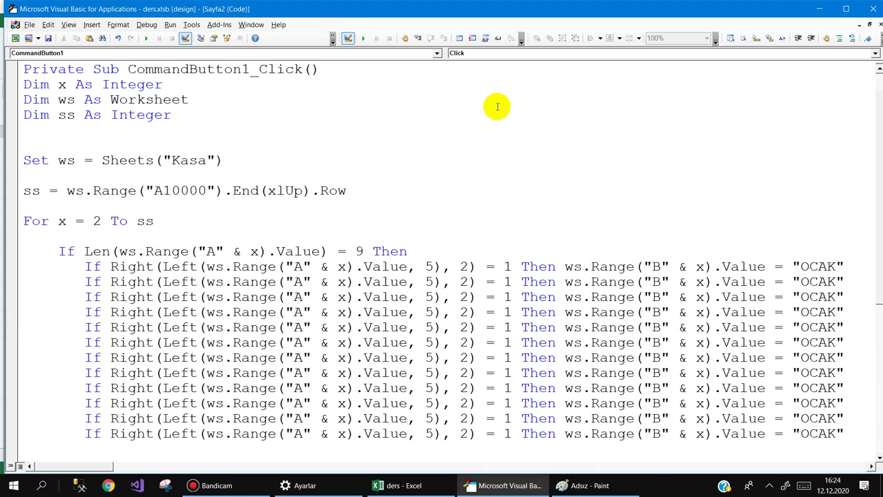
left_click(504, 281)
double_click(504, 280)
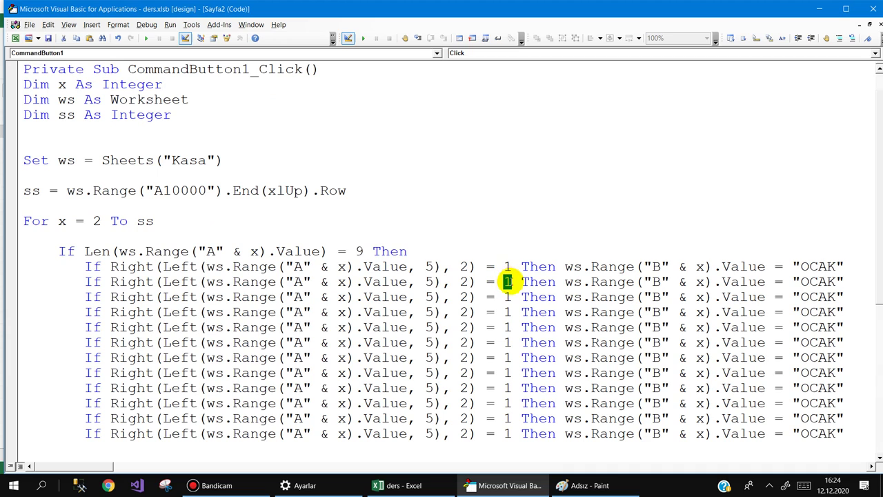
type("2")
double_click(507, 297)
type("3")
double_click(507, 312)
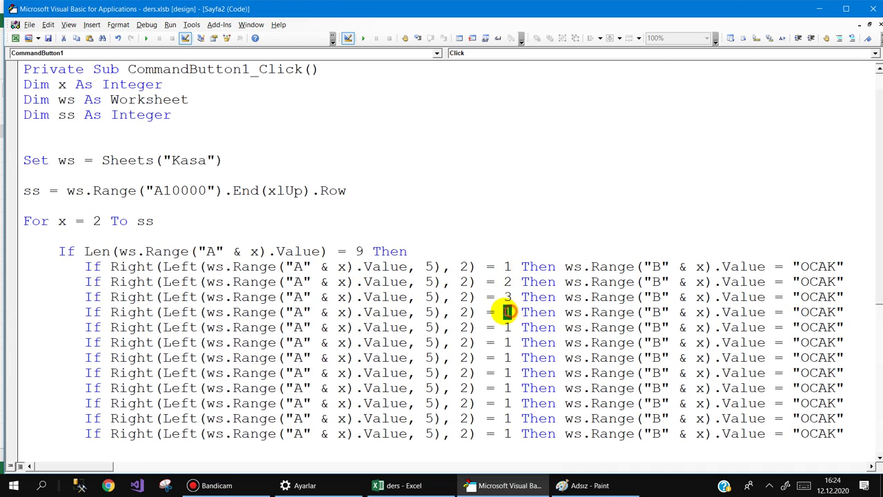
type("4")
double_click(507, 327)
type("5")
left_click(506, 343)
double_click(507, 342)
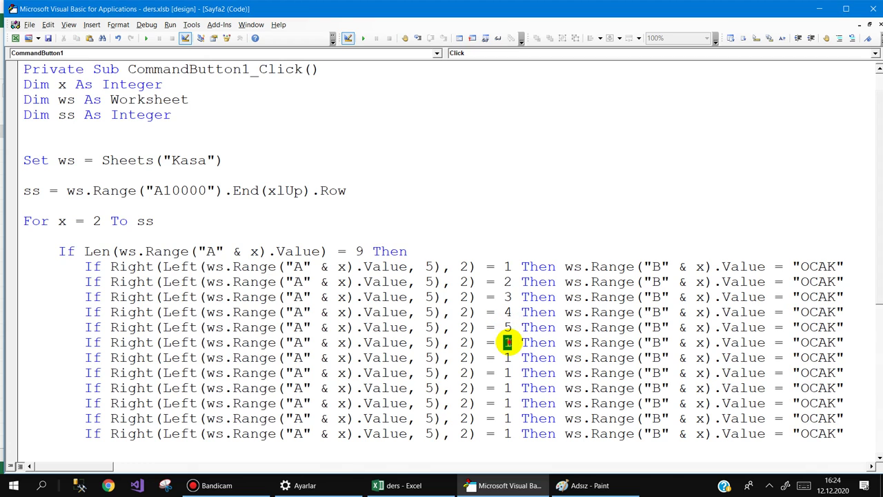
type("6")
Renumber the remaining If lines to test months 7 through 12
double_click(506, 357)
type("7")
double_click(509, 373)
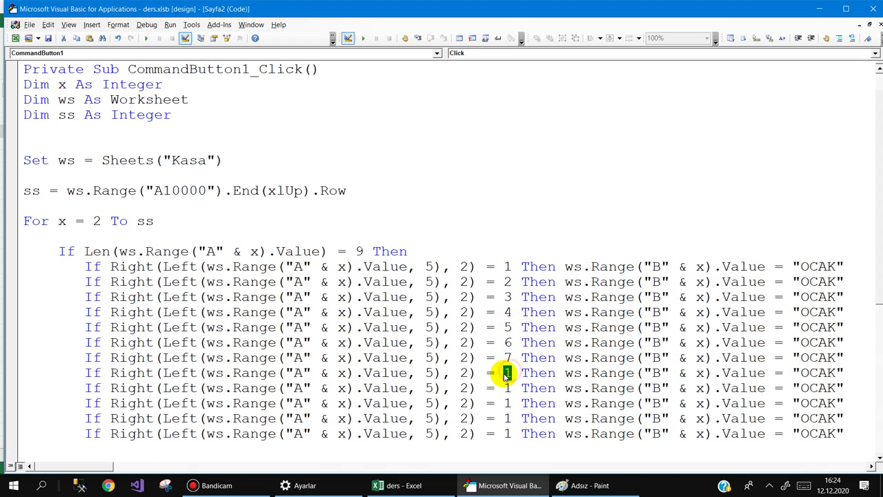
type("8")
double_click(507, 388)
type("9")
double_click(508, 403)
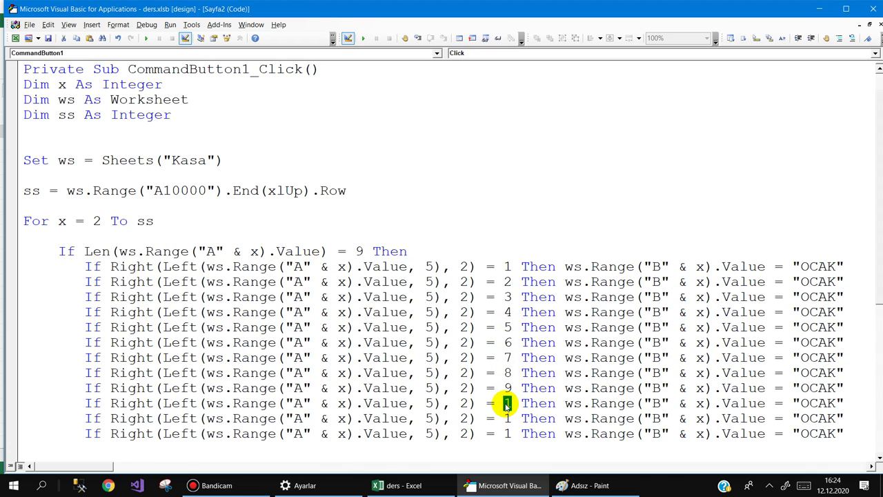
type("10")
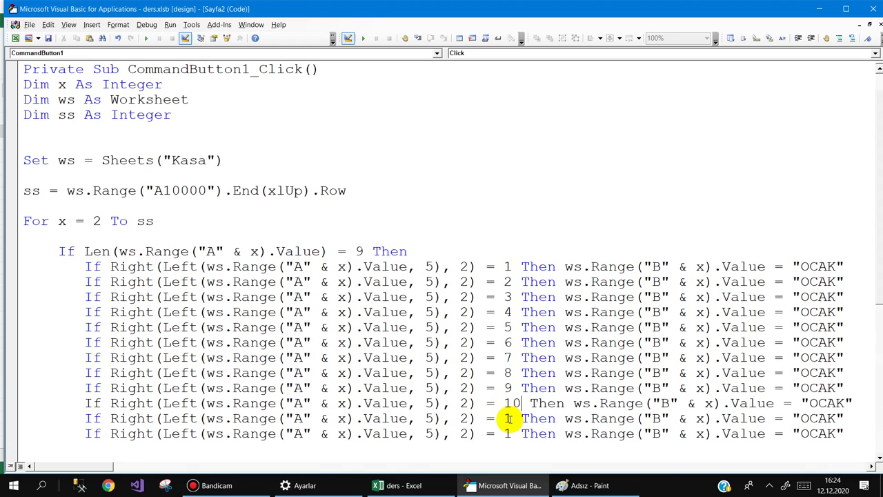
double_click(508, 418)
type("11")
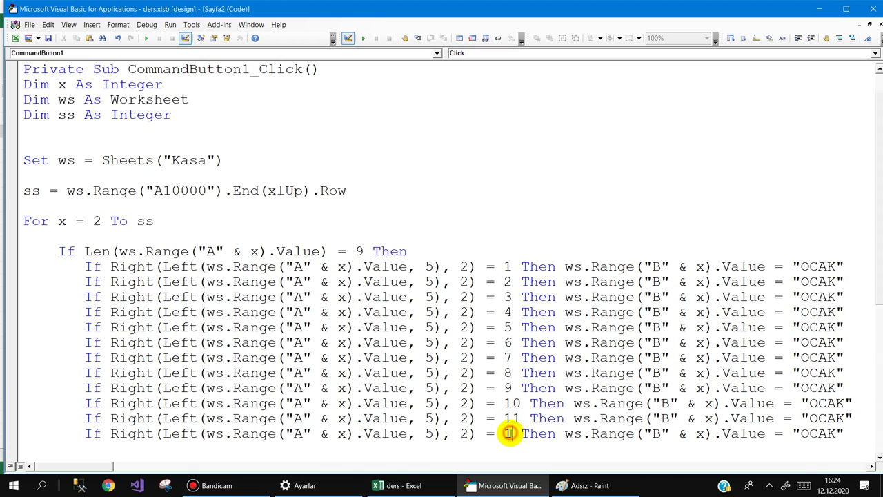
double_click(509, 433)
type("12")
double_click(817, 281)
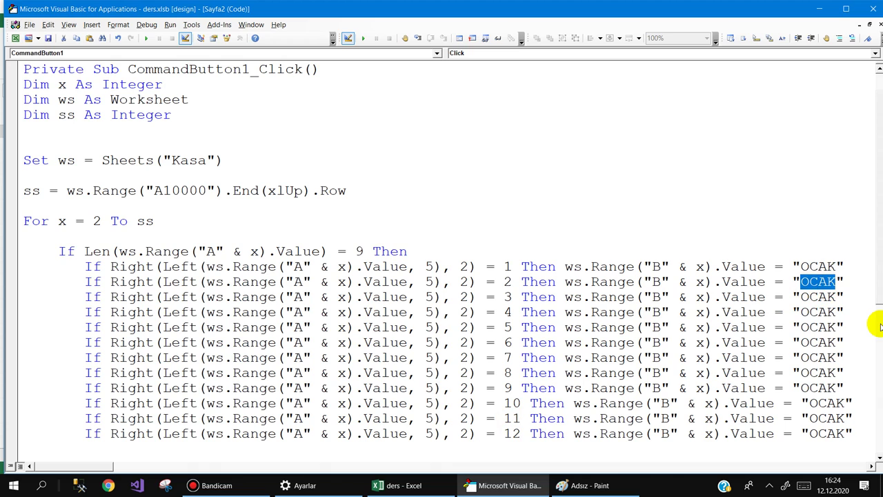
Replace OCAK with ŞUBAT, MART, NİSAN, MAYIS and HAZİRAN on the month 2–6 lines
type("ŞUBAT")
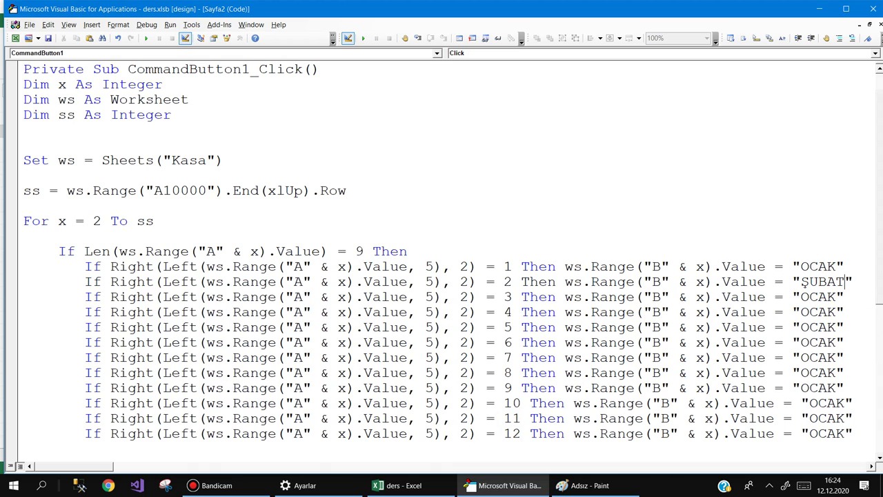
key("ctrl+shift+Left")
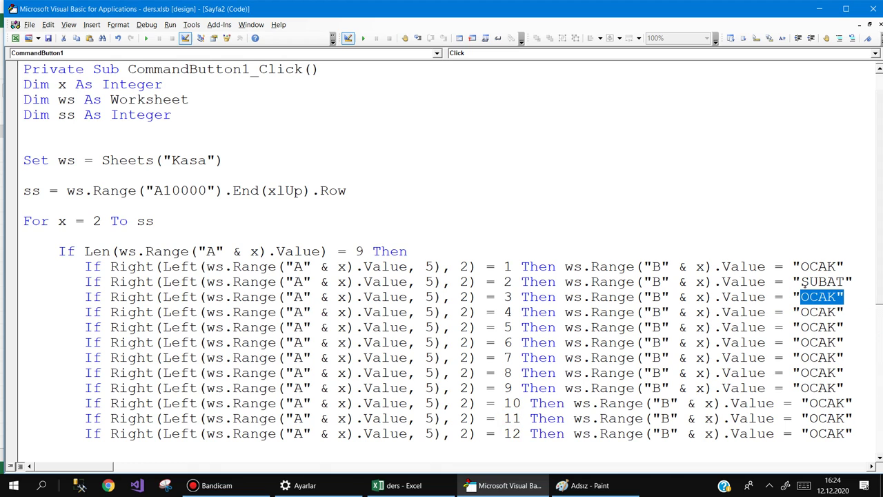
type("MART")
key("ctrl+shift+Left")
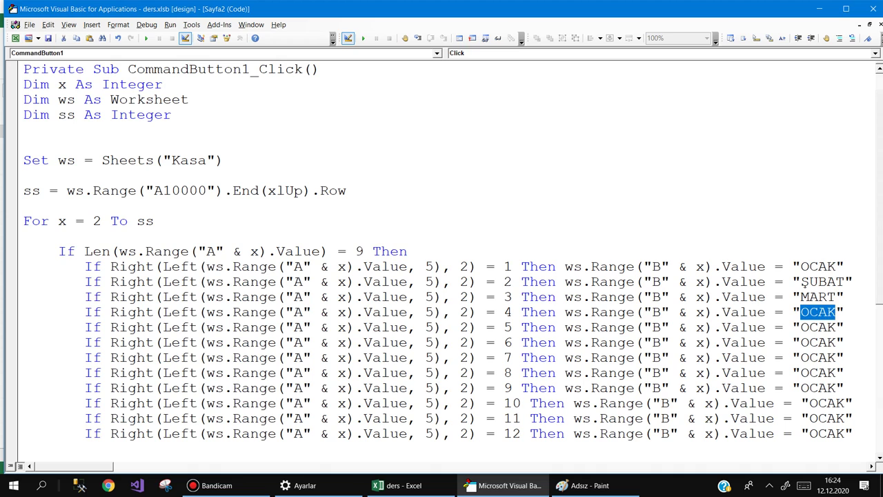
type("NİSAN")
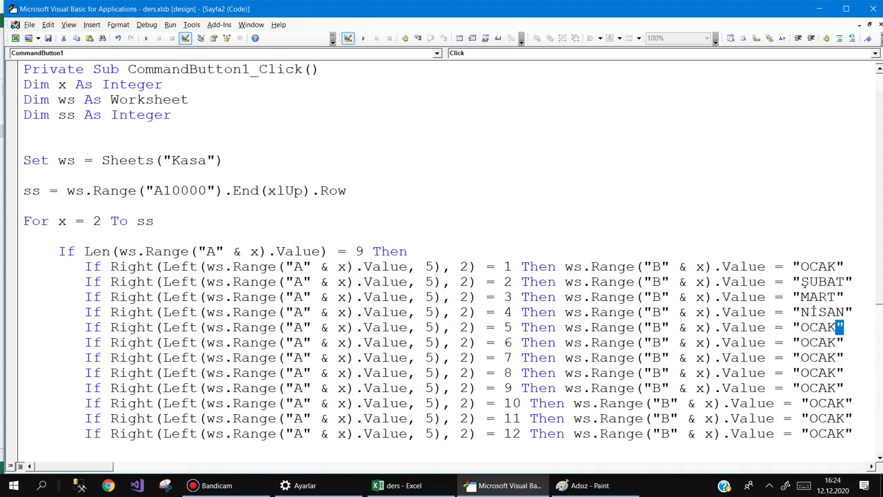
key("ctrl+shift+Left")
type("MAYIS")
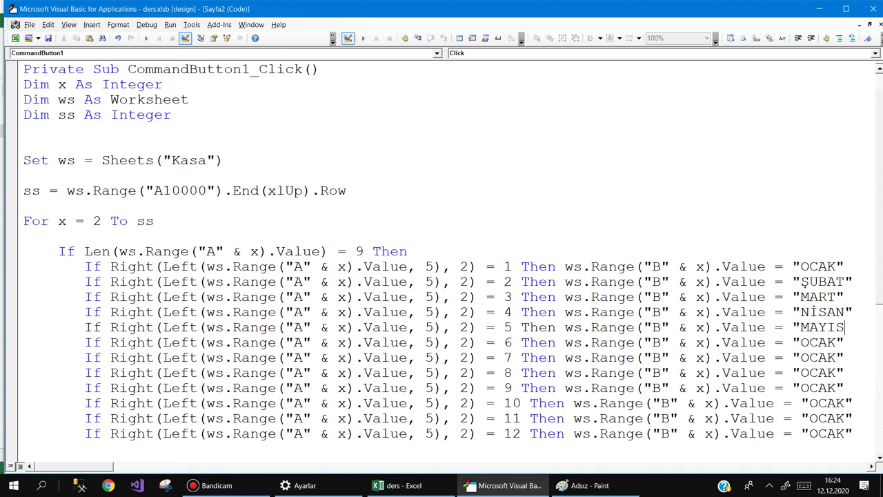
key("ctrl+shift+End")
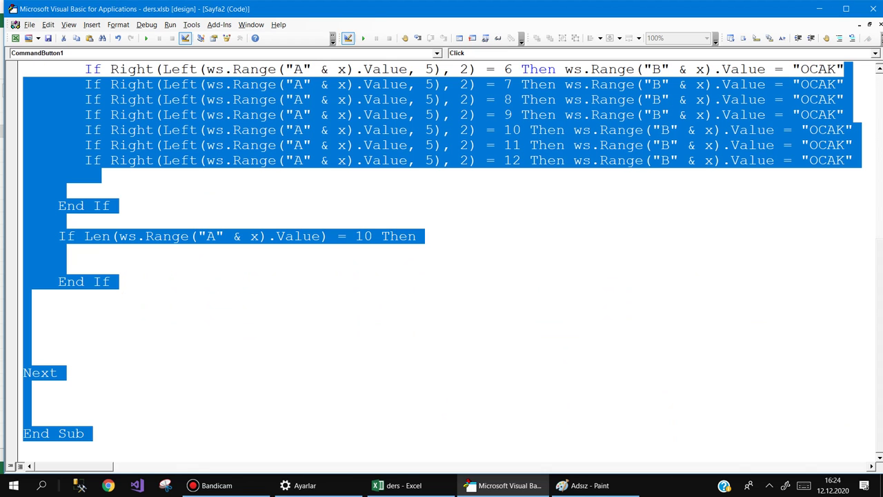
key("Left")
key("ctrl+shift+Left")
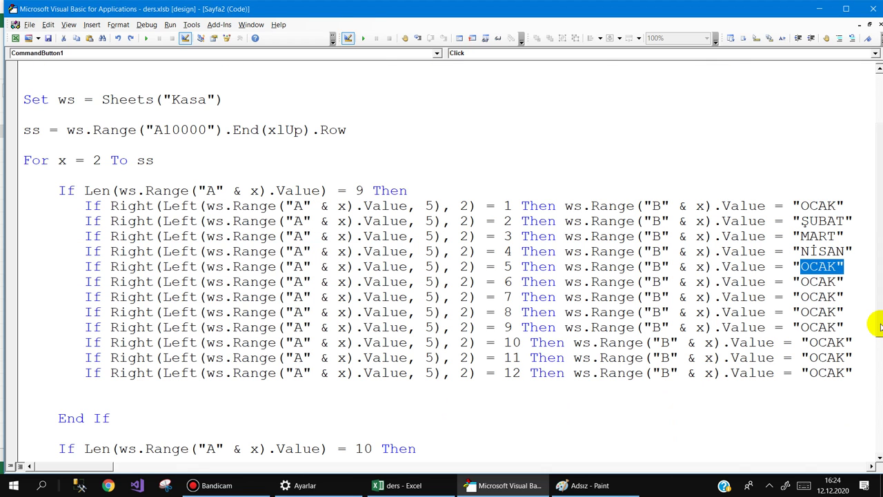
type("MAYIS")
key("Left")
key("ctrl+shift+Left")
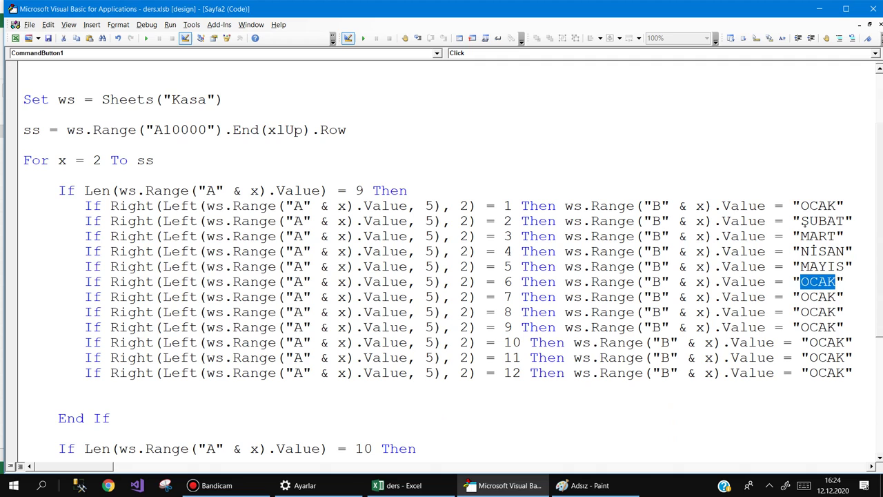
type("HAZİRAN")
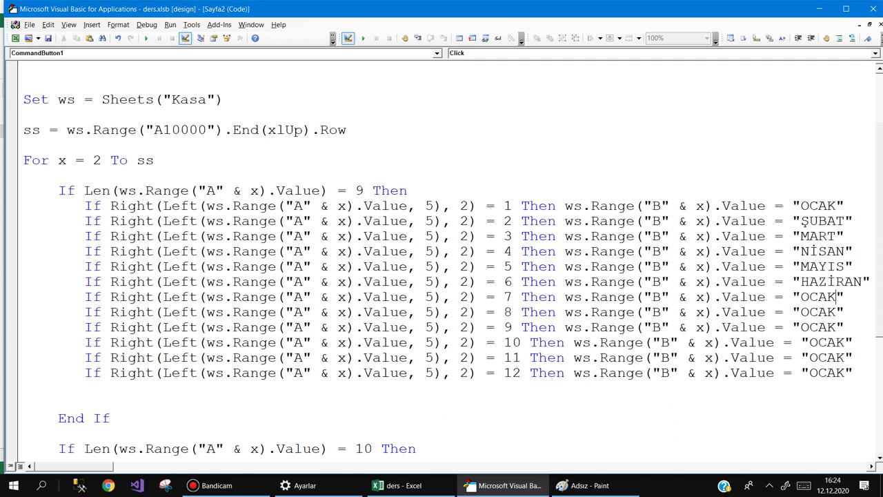
Replace OCAK with TEMMUZ, AĞUSTOS, EYLÜL, EKİM, KASIM and ARALIK on the month 7–12 lines
key("ctrl+shift+Left")
type("TEMMUZ")
key("ctrl+shift+Left")
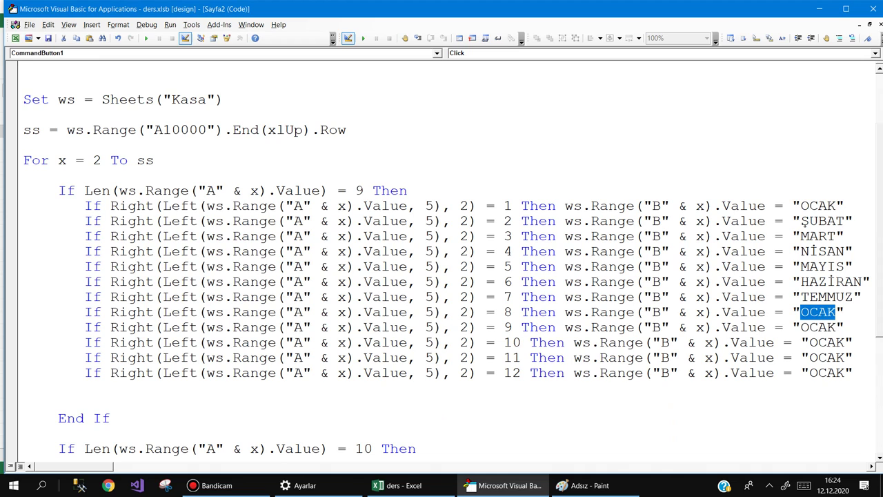
type("AĞUSTOS")
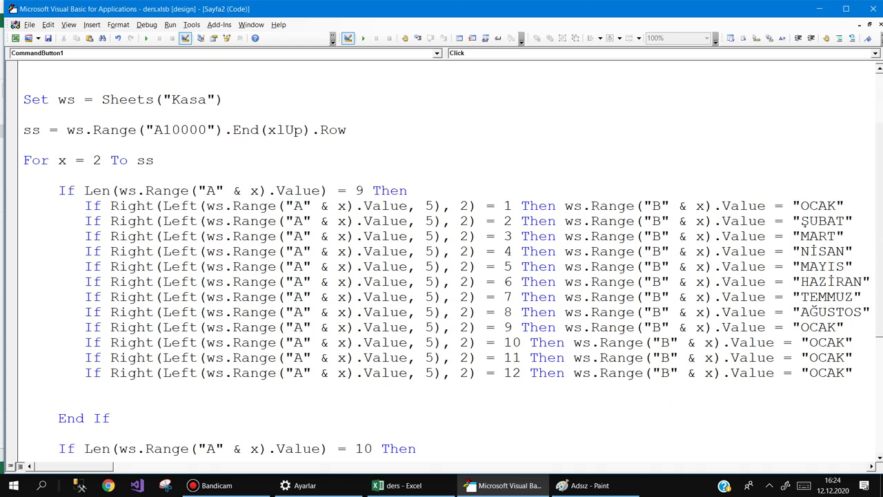
key("ctrl+shift+Left")
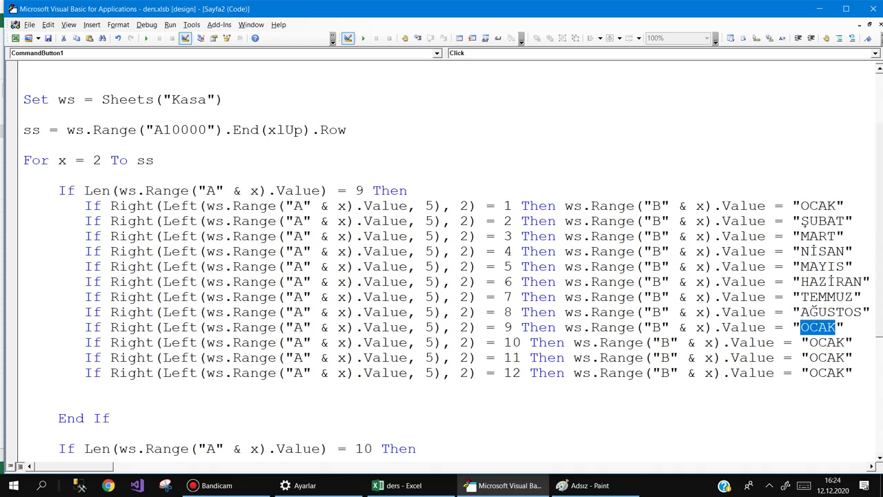
type("EYLÜL")
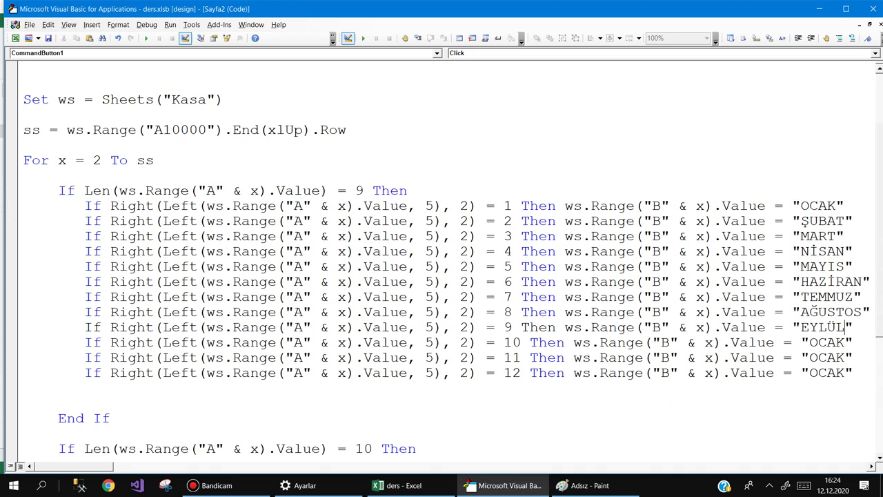
key("Down")
key("ctrl+shift+Left")
type("EKİM")
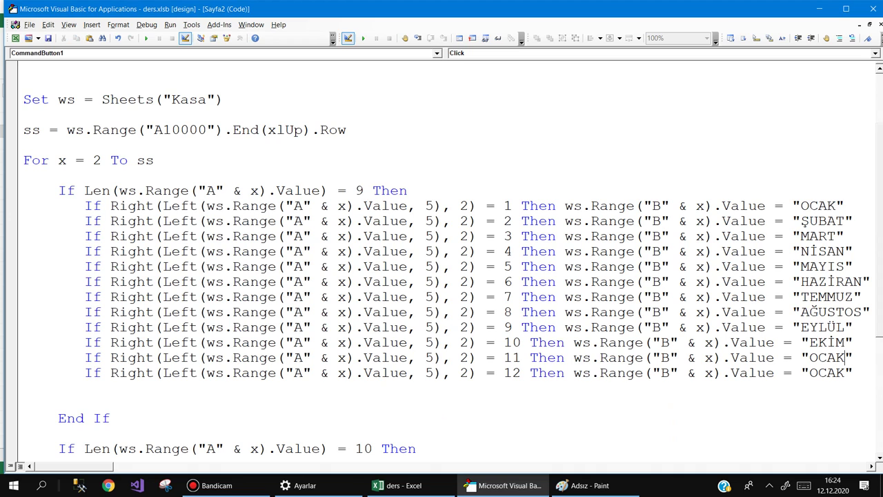
key("ctrl+shift+Left")
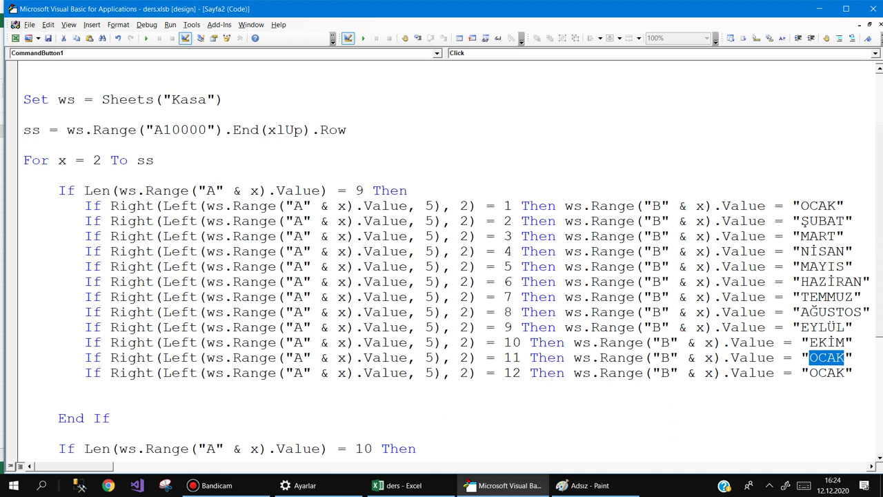
type("KASIM")
key("Left")
key("ctrl+shift+Left")
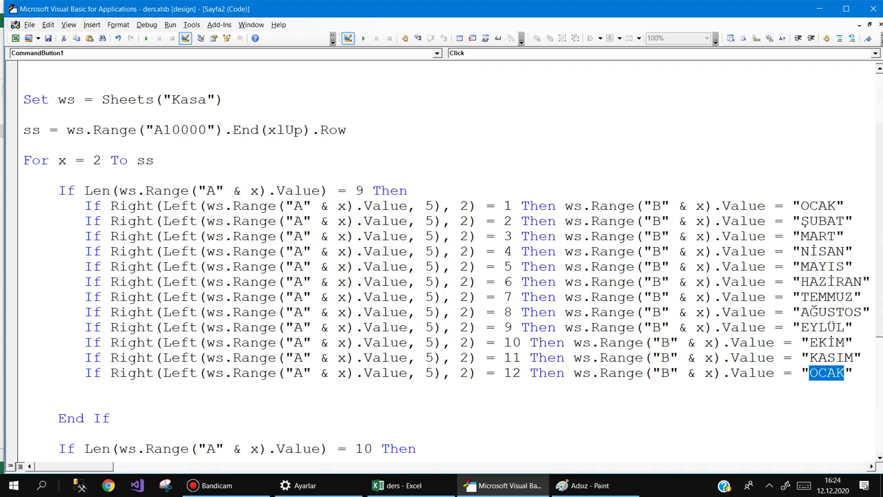
type("ALI")
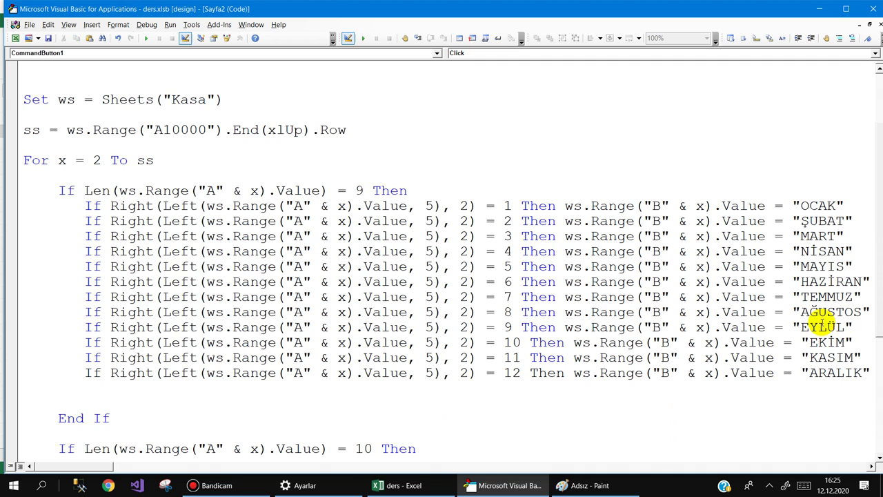
left_click(17, 206)
left_click_drag(17, 207, 15, 368)
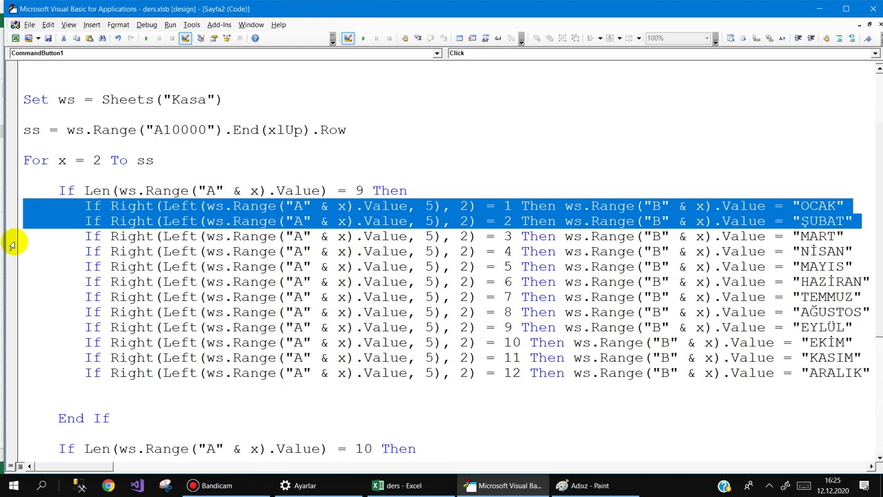
right_click(291, 252)
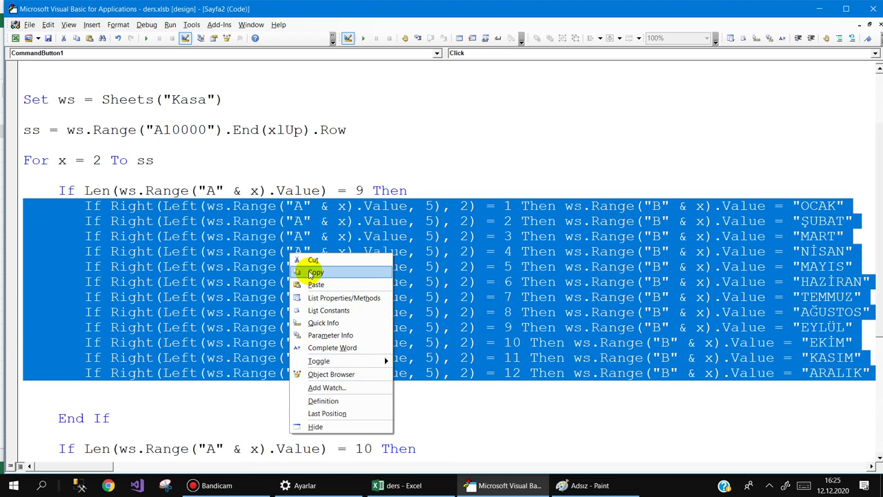
left_click(304, 267)
left_click(331, 297)
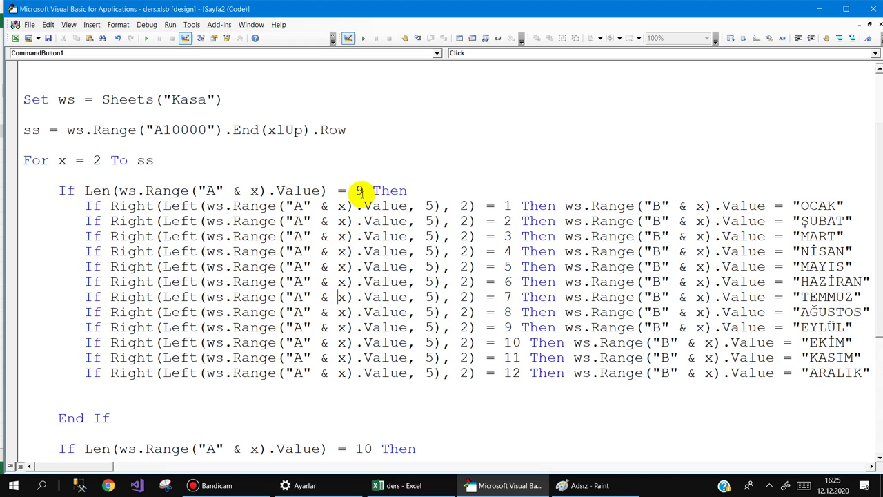
left_click(404, 485)
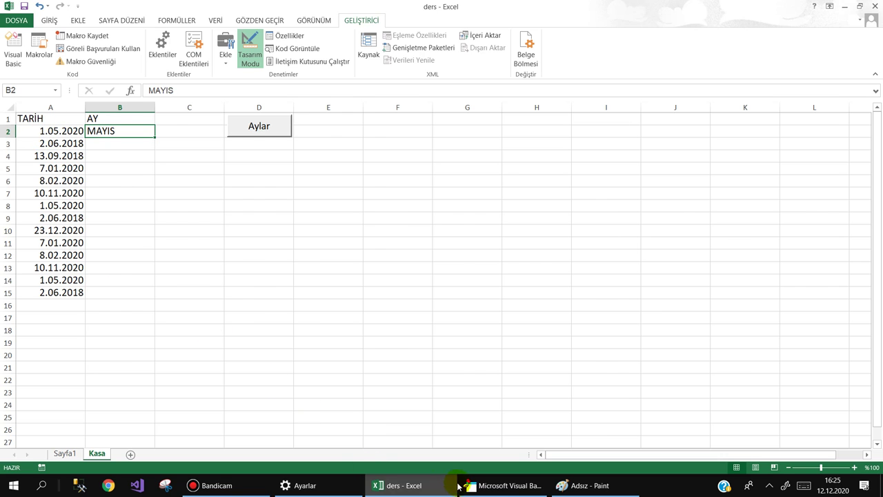
left_click(507, 485)
Change Left(..., 5) to Left(..., 4) on the OCAK through HAZİRAN lines
double_click(431, 206)
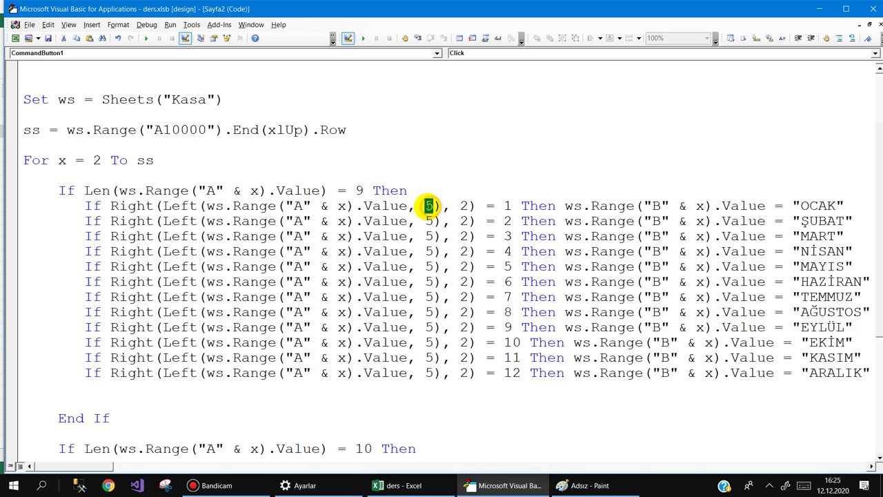
type("4")
double_click(429, 221)
type("4")
double_click(429, 236)
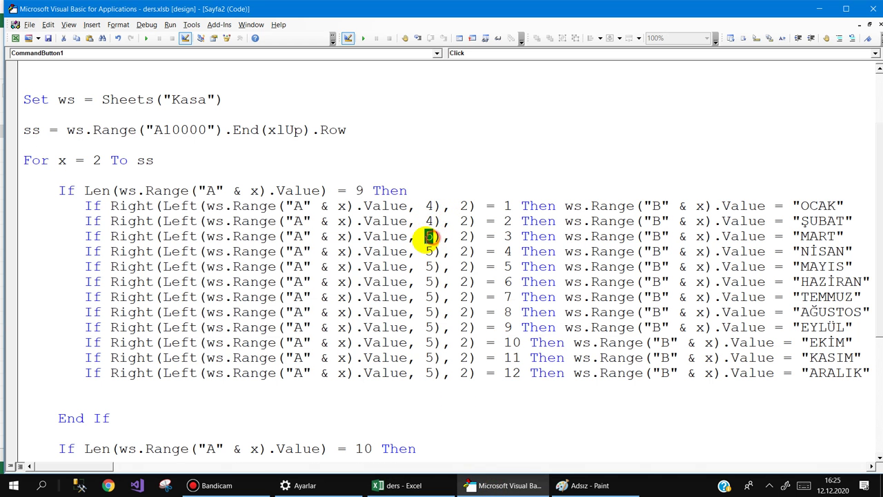
type("4")
double_click(429, 251)
type("4")
double_click(429, 266)
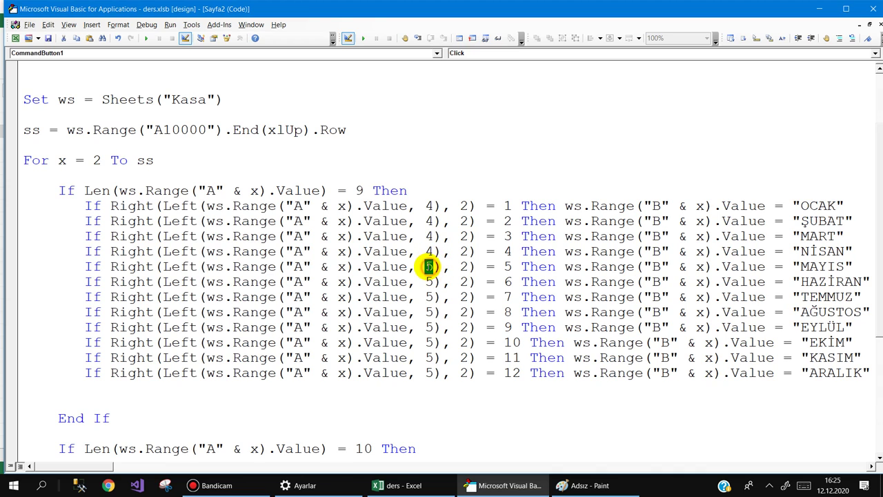
type("4")
double_click(429, 282)
type("4")
Change the TEMMUZ through ARALIK lines to Left(..., 4) as well
double_click(429, 297)
type("4")
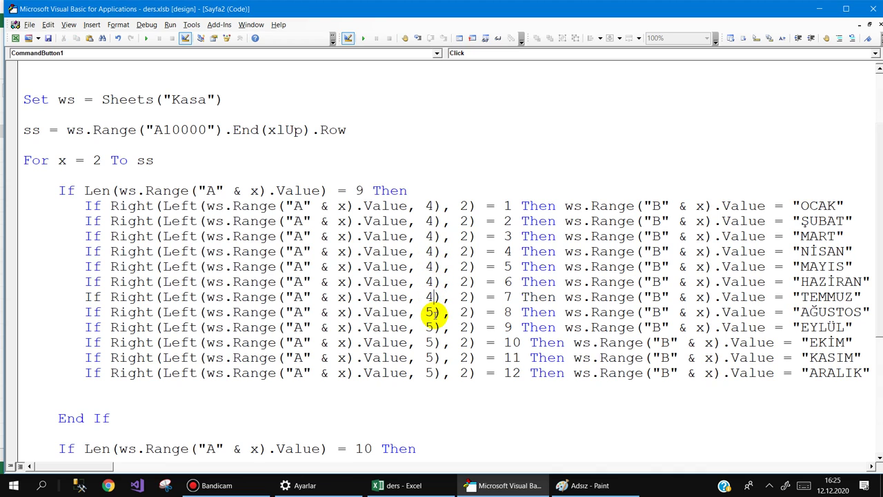
double_click(429, 312)
type("4")
double_click(429, 326)
type("4")
double_click(429, 342)
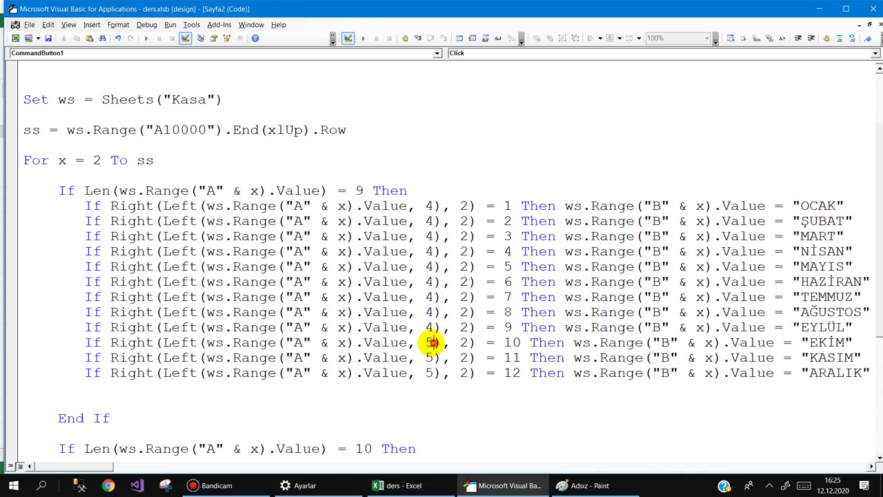
type("4")
double_click(429, 357)
type("4")
double_click(431, 372)
type("4")
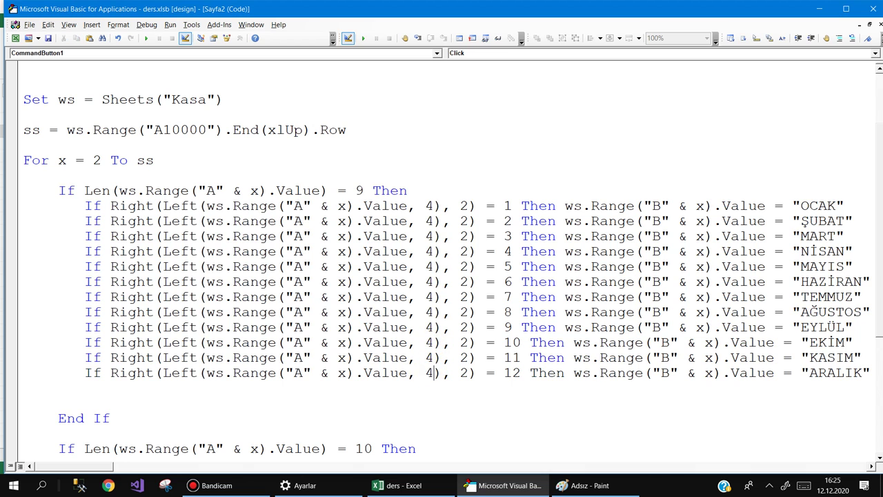
scroll(431, 373, "down", 2)
left_click(108, 373)
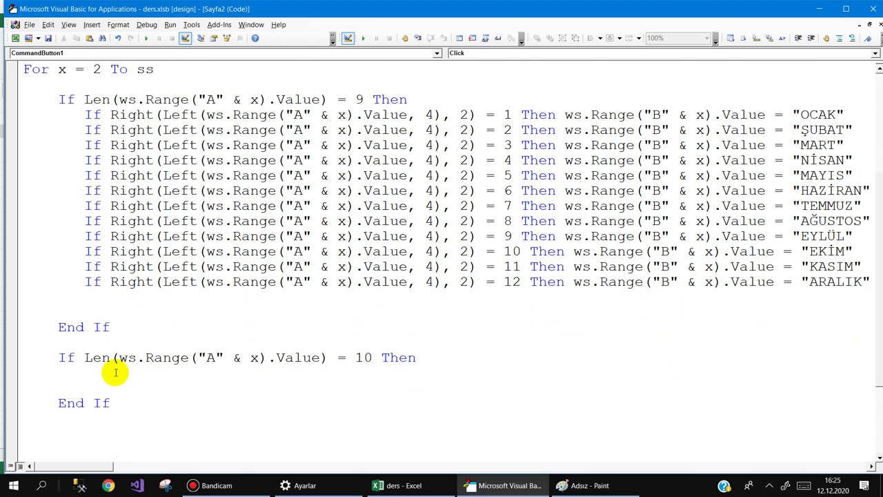
Paste the twelve month tests into the If Len = 10 block and remove the first line's extra indent
key("ctrl+v")
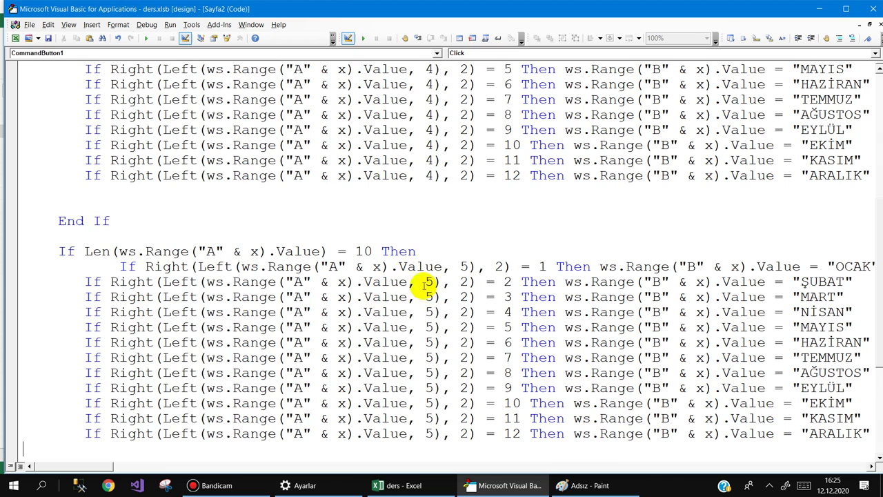
left_click_drag(119, 268, 89, 266)
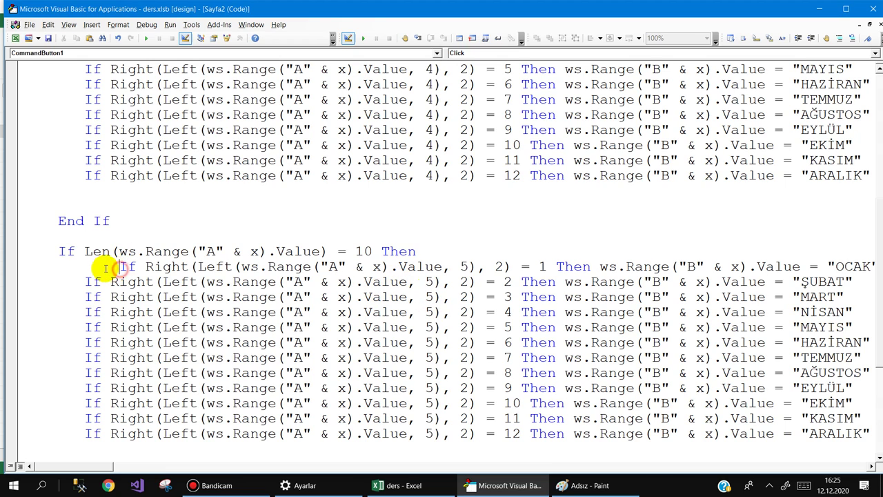
key("Delete")
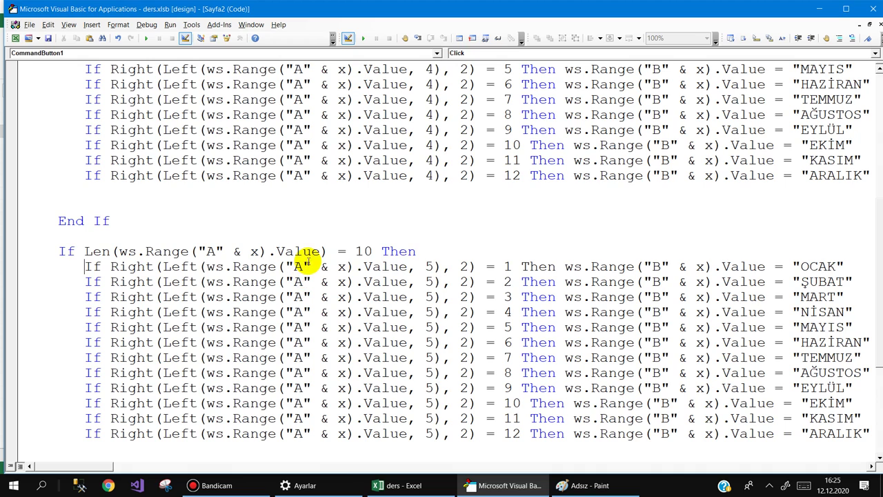
left_click(429, 267)
left_click_drag(429, 267, 418, 267)
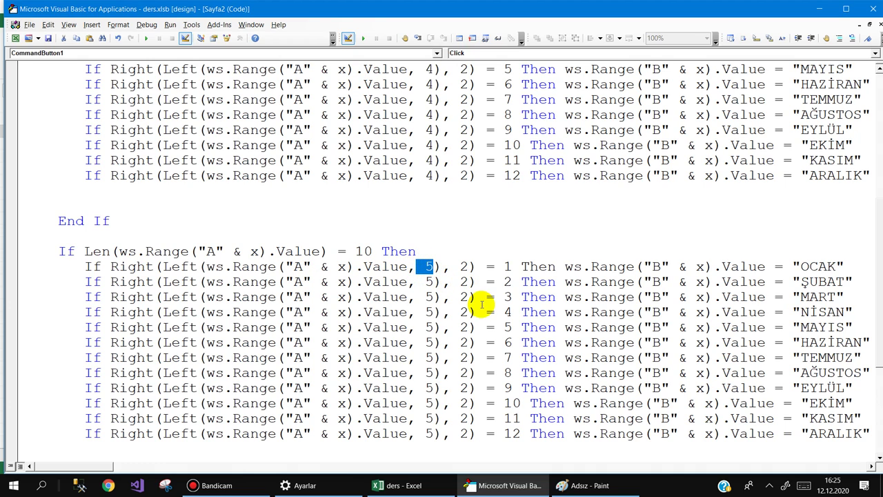
left_click(387, 485)
left_click(195, 178)
Clear B2, exit Design Mode, run the Aylar button and centre-align column B
left_click(127, 132)
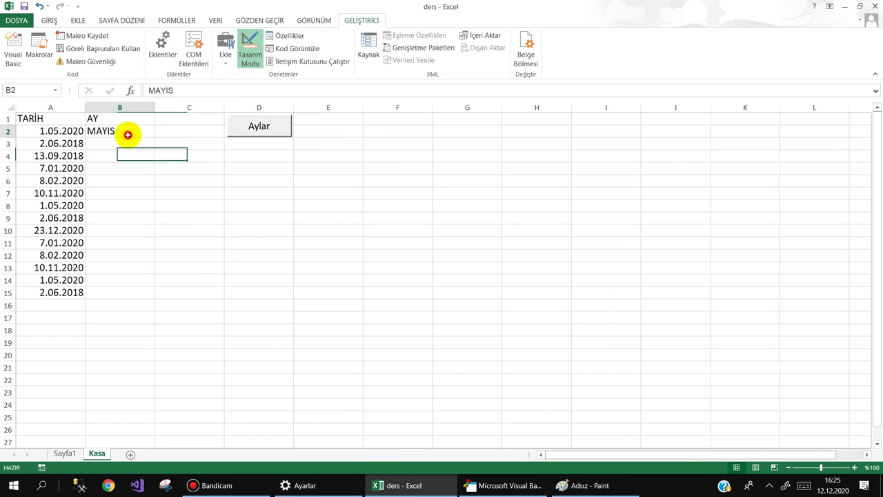
key("Delete")
left_click(250, 69)
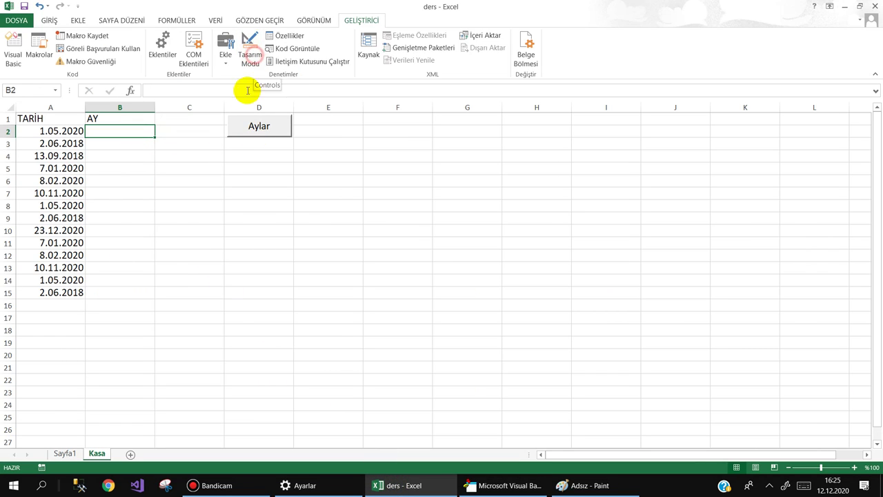
left_click(259, 127)
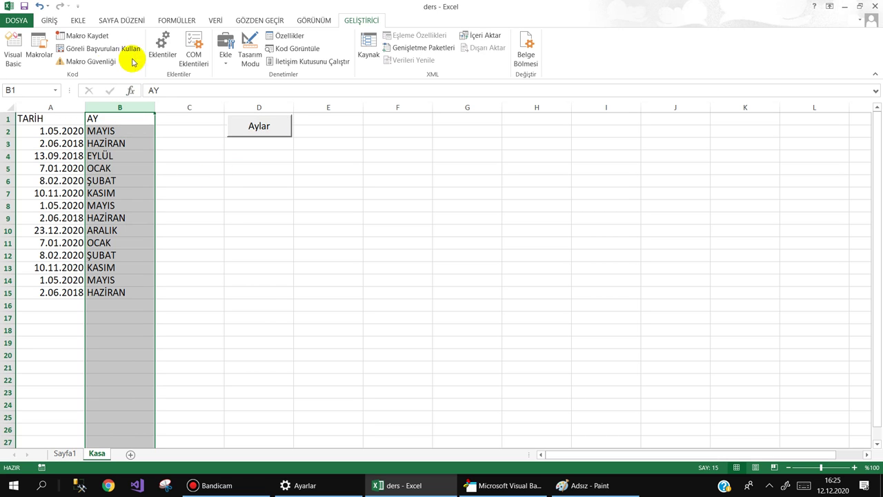
left_click(48, 20)
left_click(216, 58)
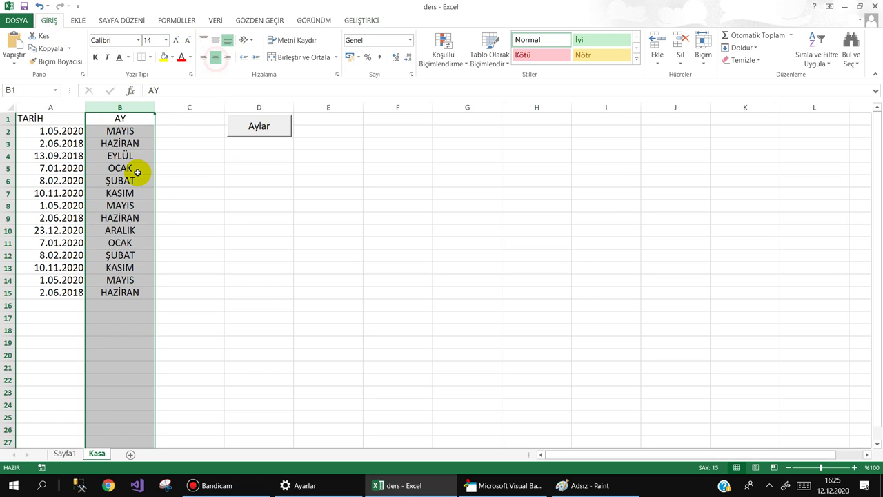
Check the month names in B2–B5 against the dates in column A, then select the filled month cells
left_click(123, 169)
left_click(118, 133)
left_click(54, 131)
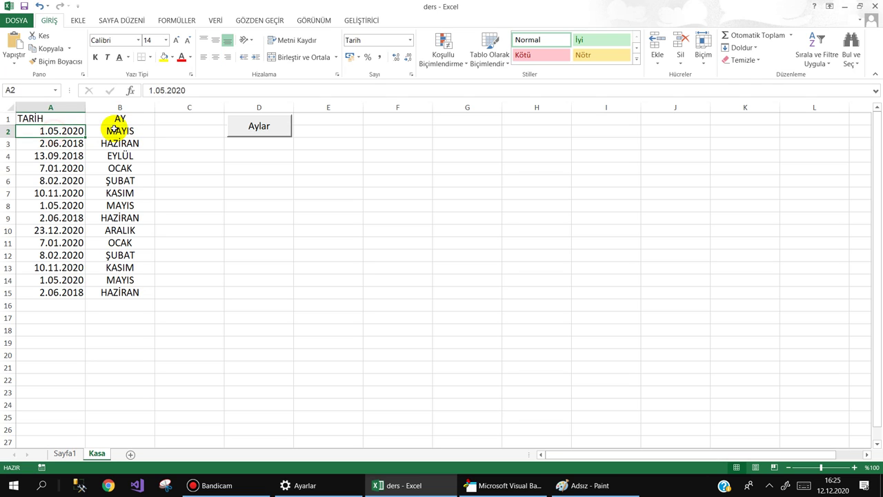
left_click(117, 131)
left_click(62, 144)
left_click(107, 143)
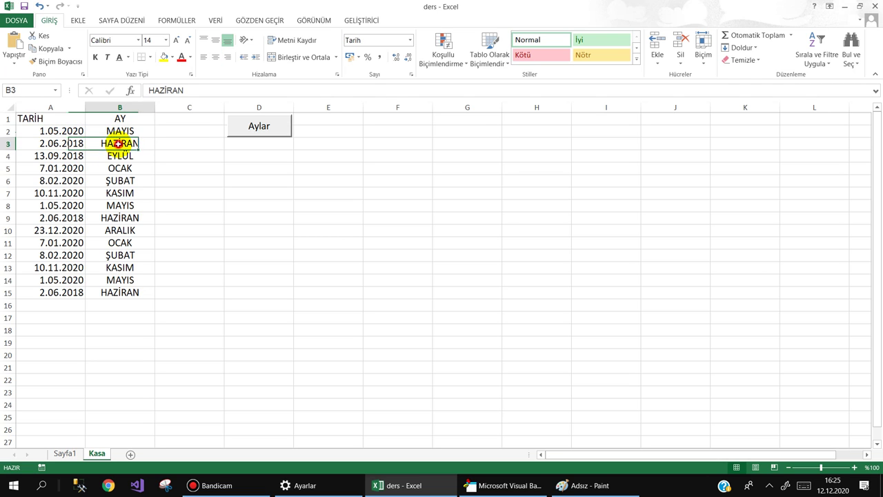
left_click(55, 155)
left_click(117, 155)
left_click(59, 167)
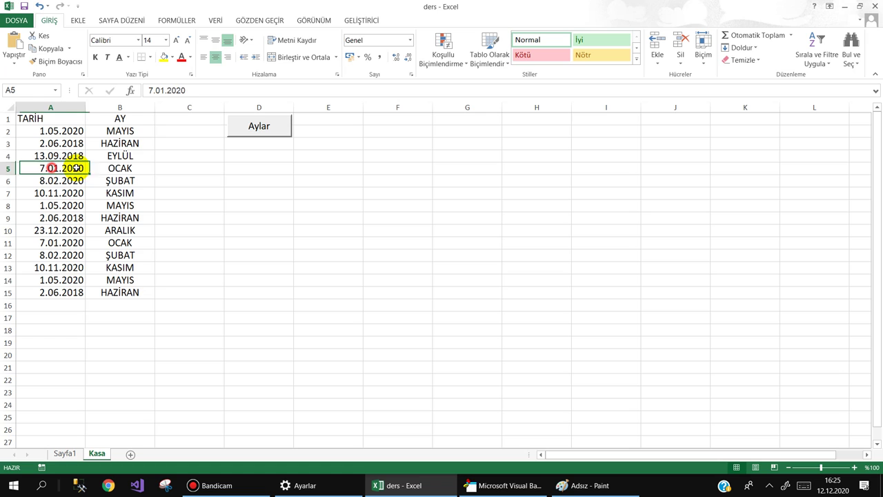
left_click(108, 167)
left_click_drag(138, 131, 132, 291)
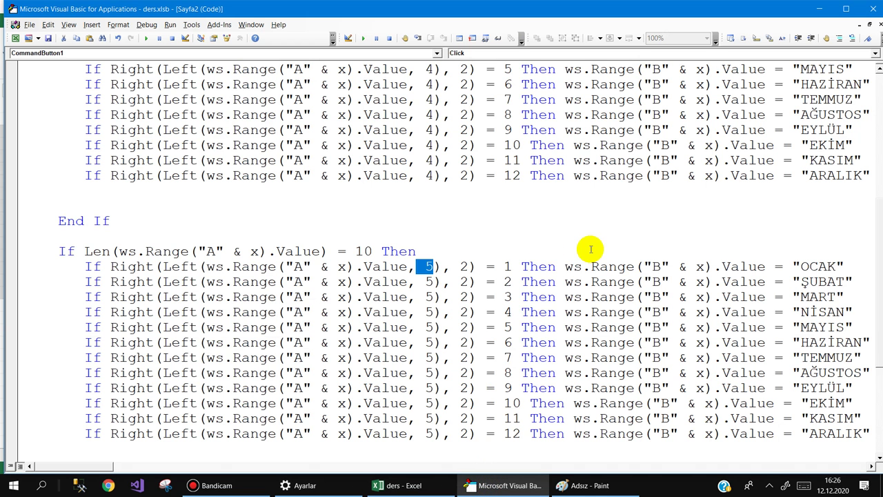
Enter the heading AY-YIL in cell C1 of the Kasa sheet
left_click(489, 486)
scroll(662, 255, "up", 3)
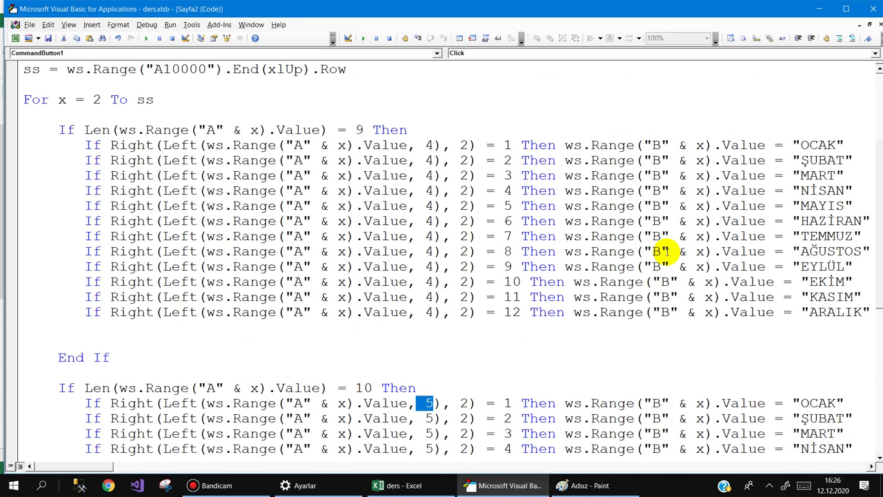
scroll(640, 251, "up", 1)
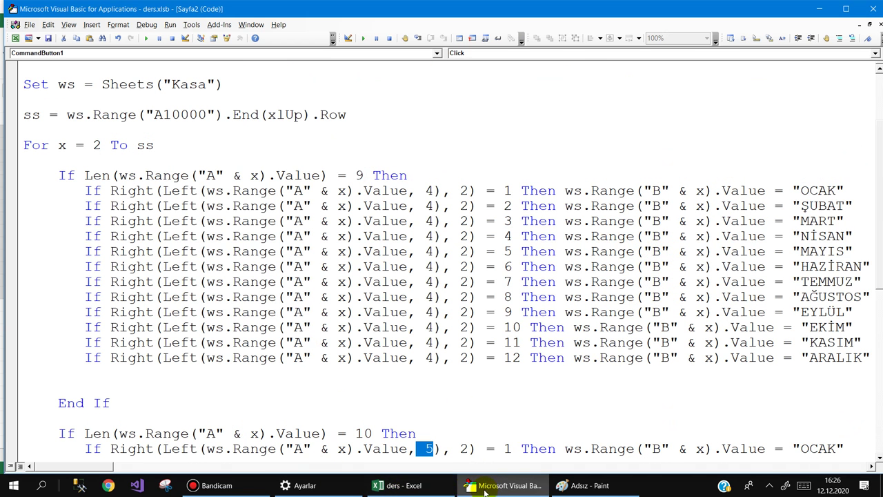
left_click(387, 485)
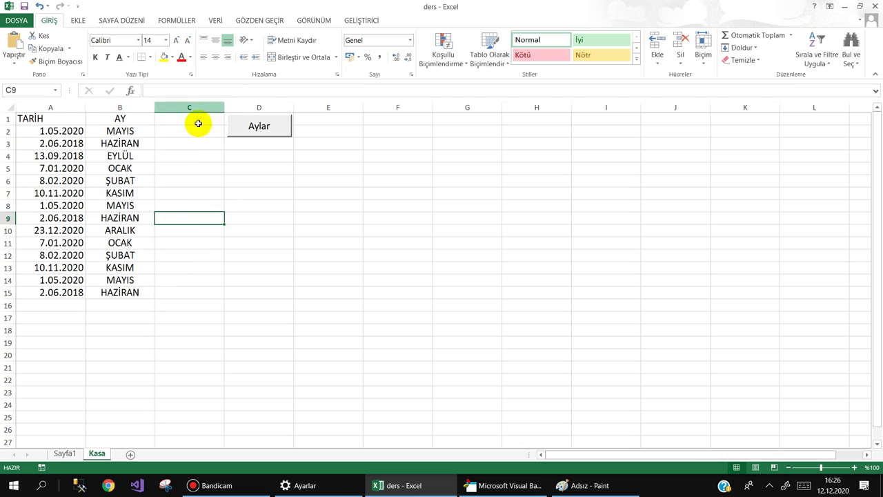
left_click(183, 120)
type("AY-YIL")
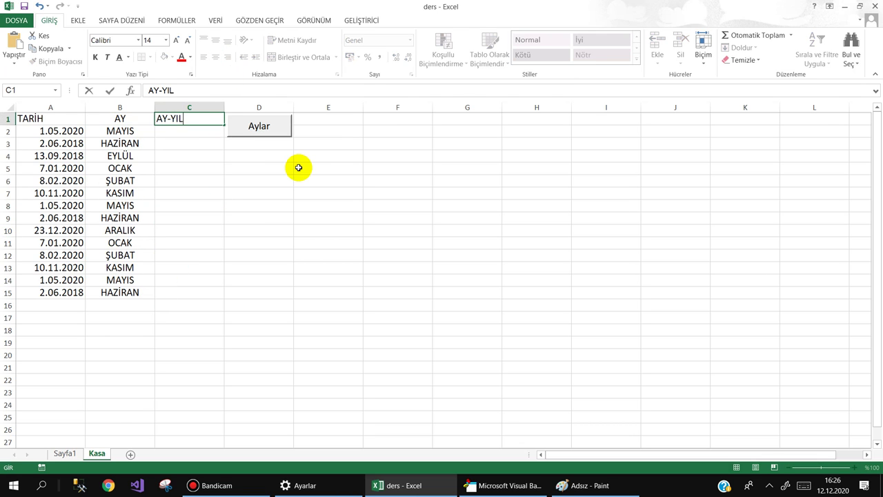
key("Return")
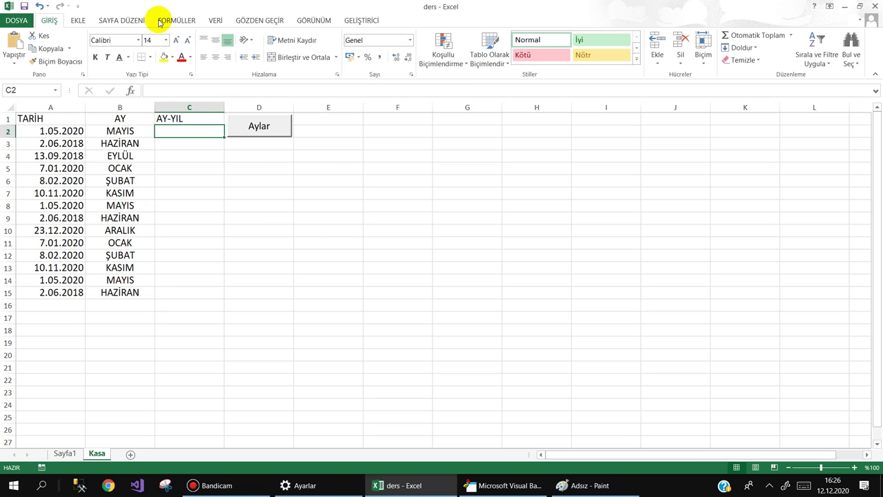
Add an ActiveX command button beside Aylar and caption it AY-YIL
left_click(370, 20)
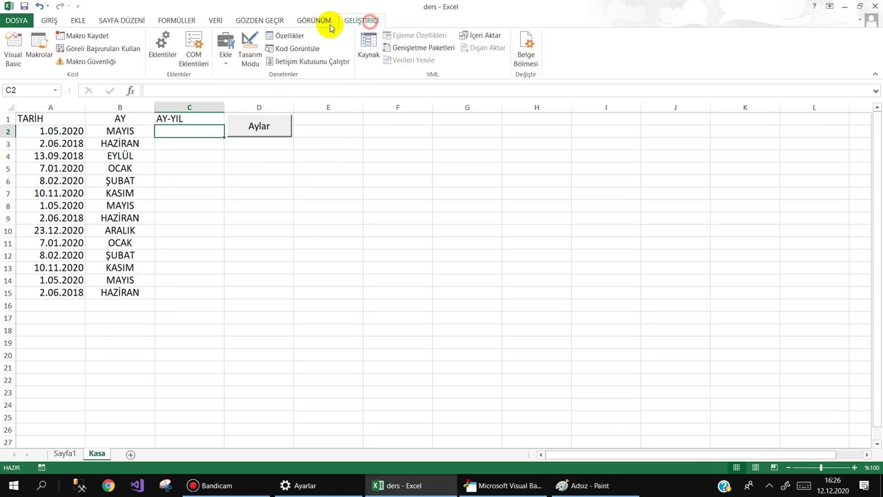
left_click(226, 56)
left_click(220, 124)
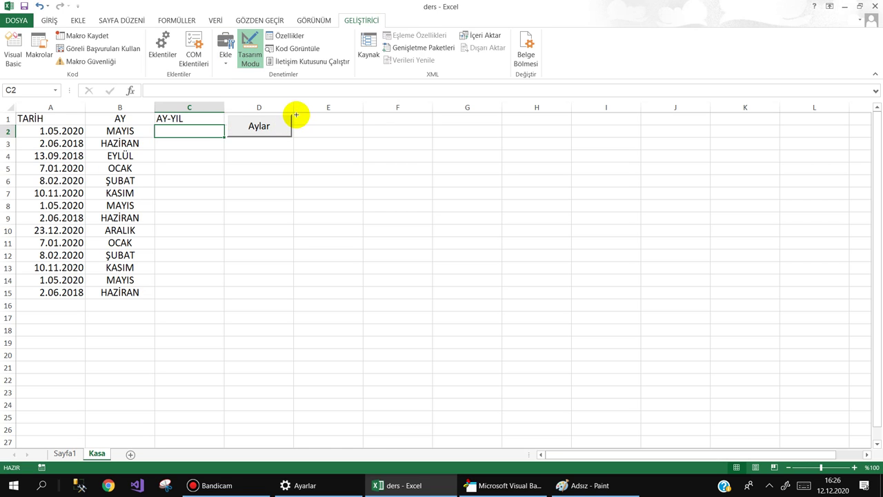
left_click_drag(296, 115, 364, 138)
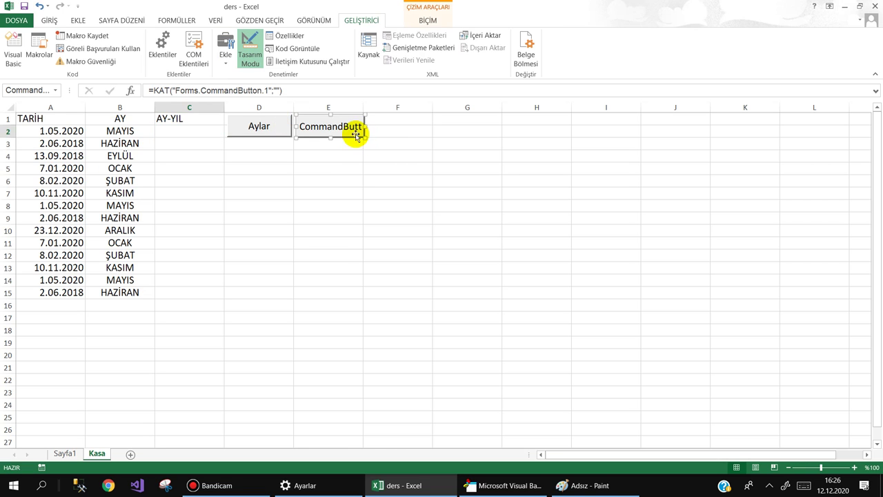
left_click(286, 35)
left_click(504, 151)
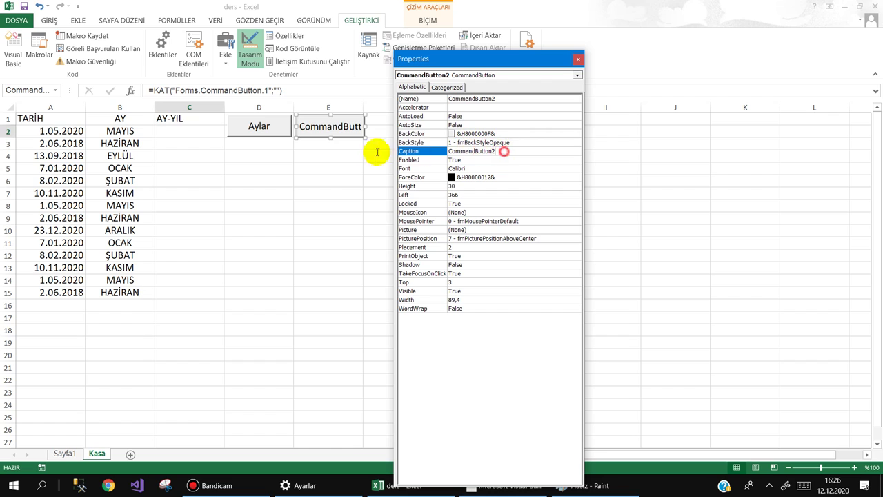
type("AY-YIL")
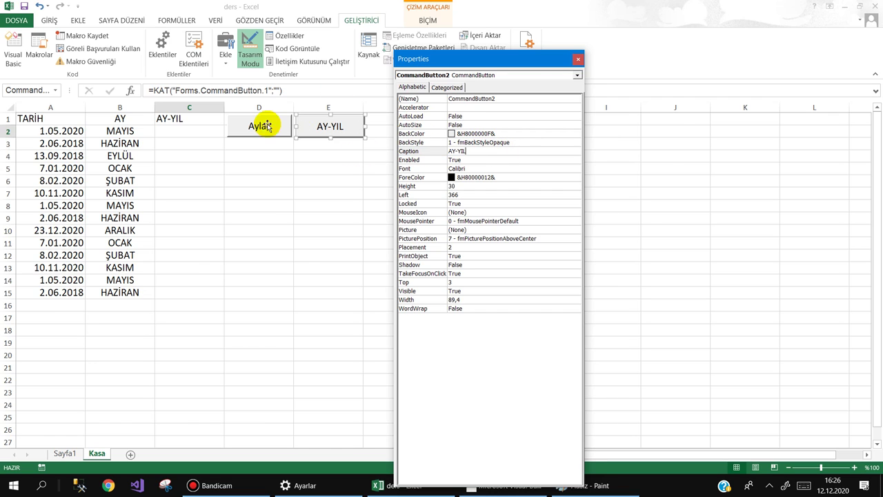
Recaption the Aylar button as AY
left_click(259, 127)
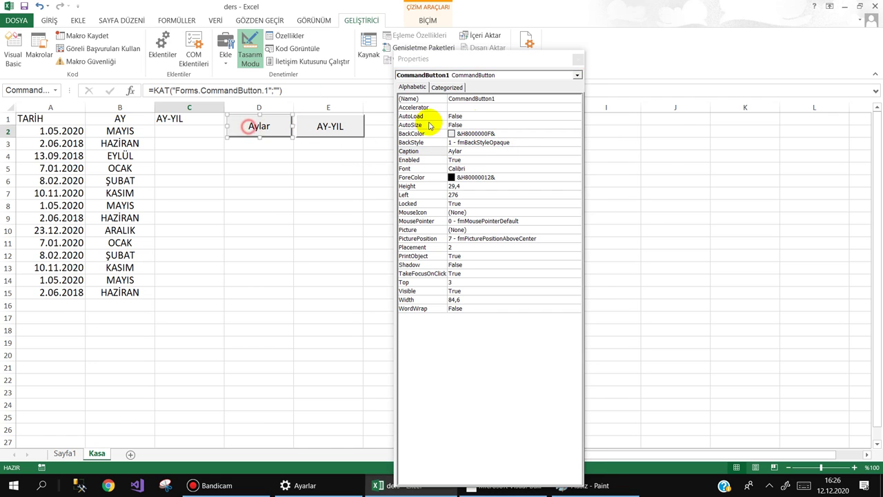
double_click(458, 150)
type("AY")
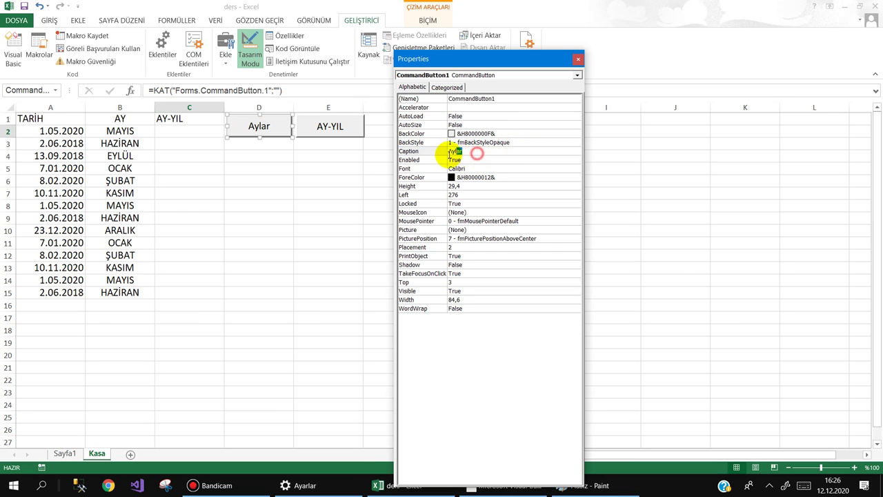
left_click(322, 182)
left_click(578, 58)
left_click(255, 168)
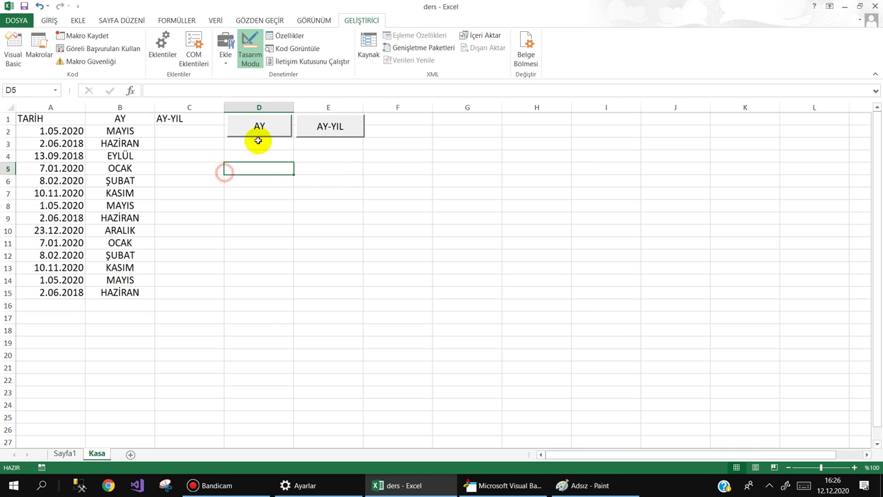
Paste a copy of the month-filling loop code into the AY-YIL button's CommandButton2_Click procedure
double_click(331, 129)
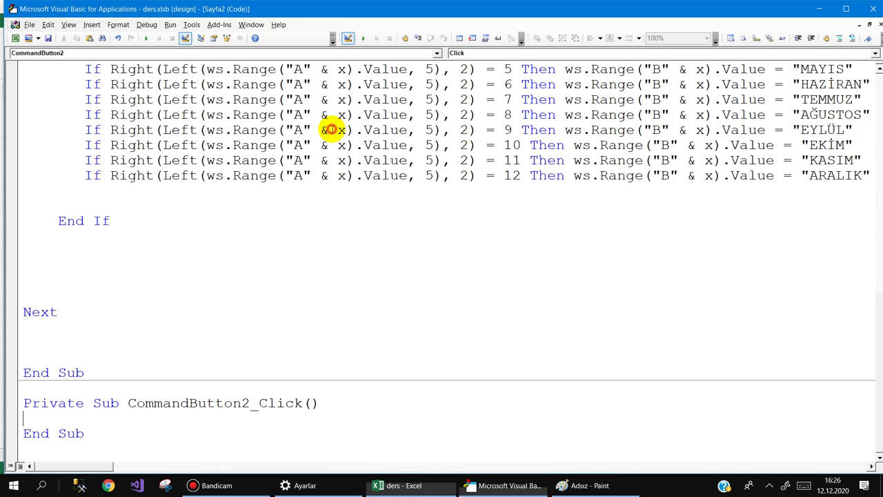
left_click_drag(71, 334, 3, 41)
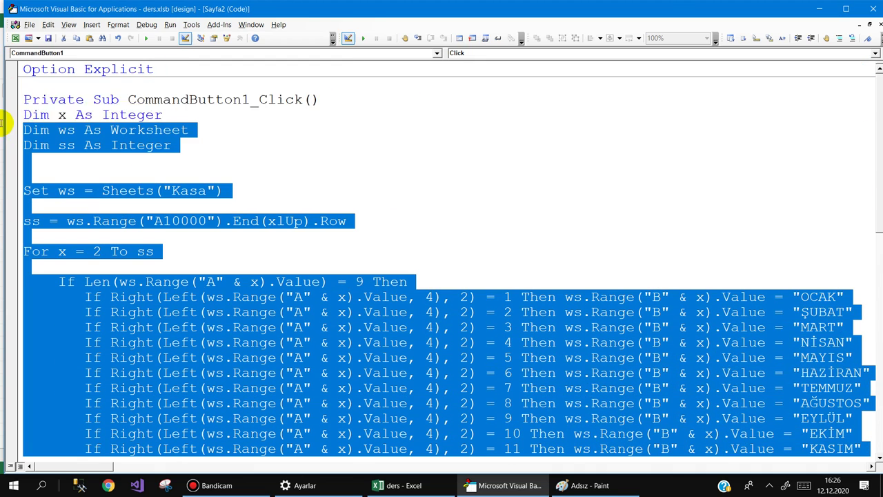
mouse_move(3, 41)
left_mouse_down()
mouse_move(164, 441)
mouse_move(174, 311)
left_mouse_up()
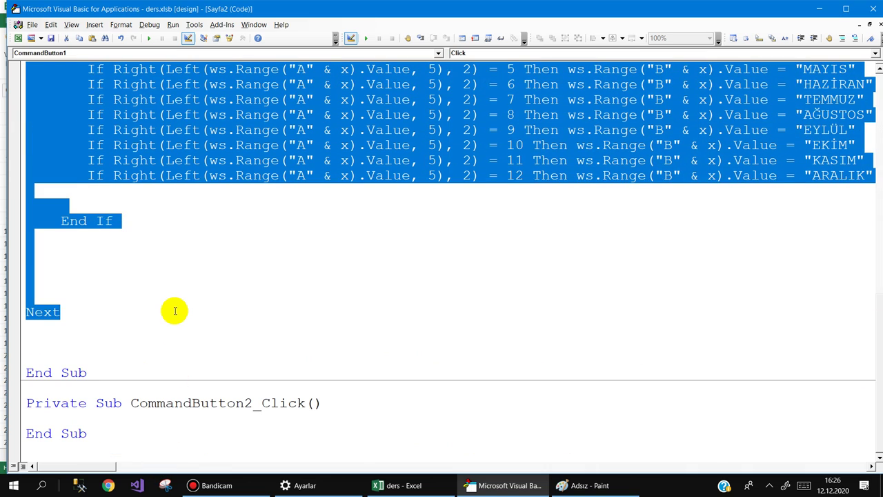
left_click(51, 417)
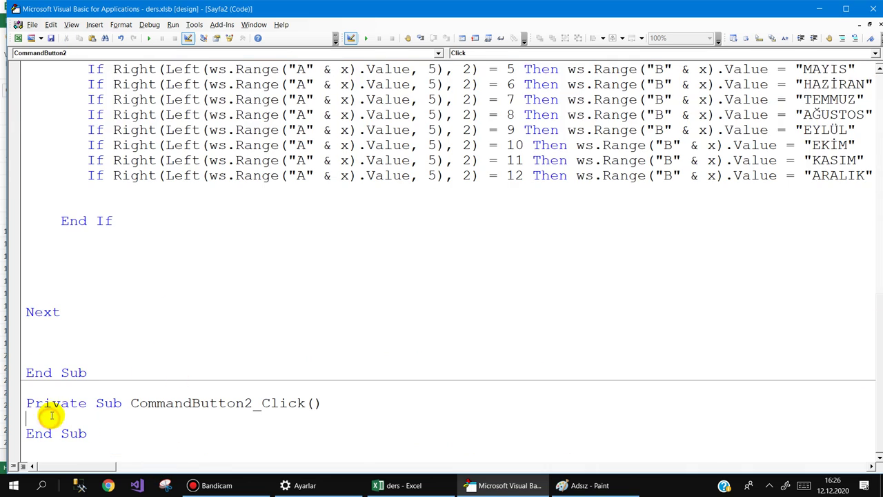
key("ctrl+v")
Select the pasted code's If blocks
scroll(478, 282, "up", 1)
scroll(479, 282, "up", 3)
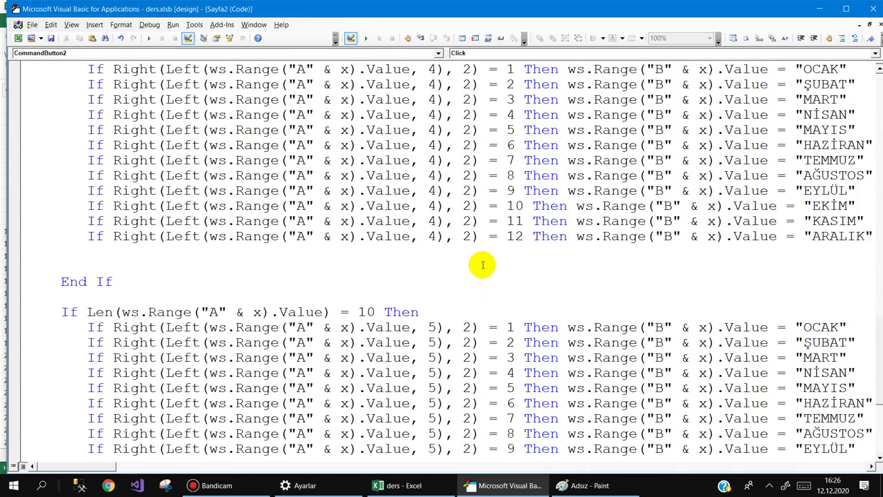
scroll(479, 282, "up", 3)
scroll(489, 252, "up", 1)
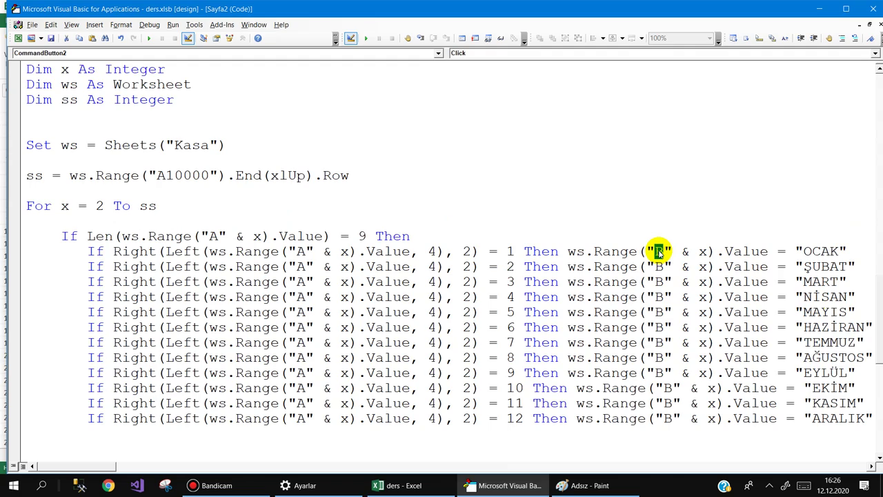
scroll(658, 252, "down", 3)
scroll(658, 252, "down", 2)
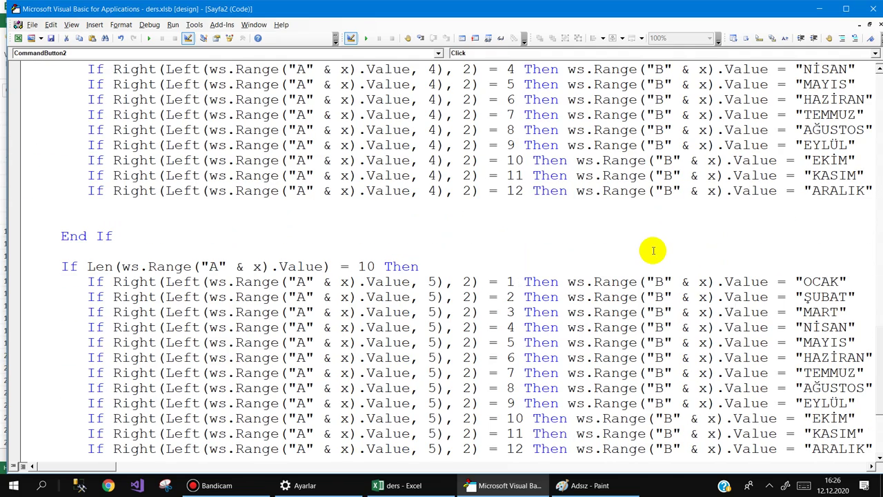
scroll(653, 250, "up", 2)
mouse_move(55, 101)
left_mouse_down()
mouse_move(152, 469)
mouse_move(198, 302)
left_mouse_up()
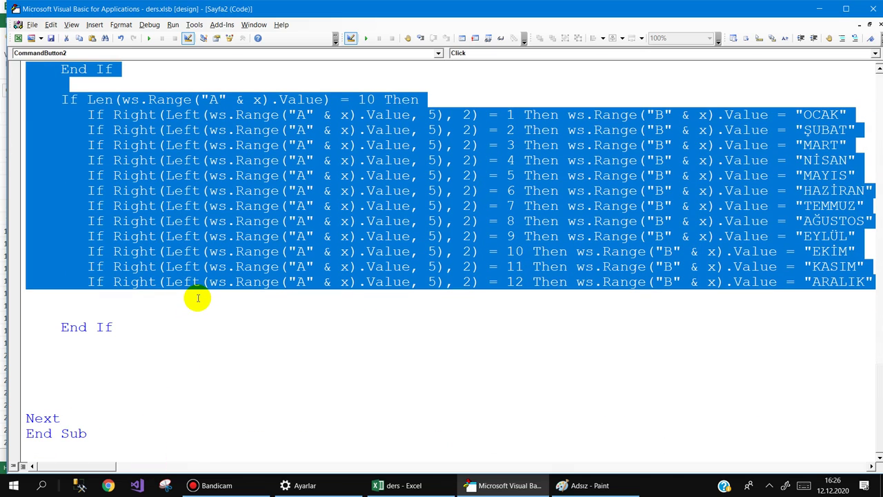
Replace all 24 "B" column references with "C" in the selected month-name code
key("ctrl+h")
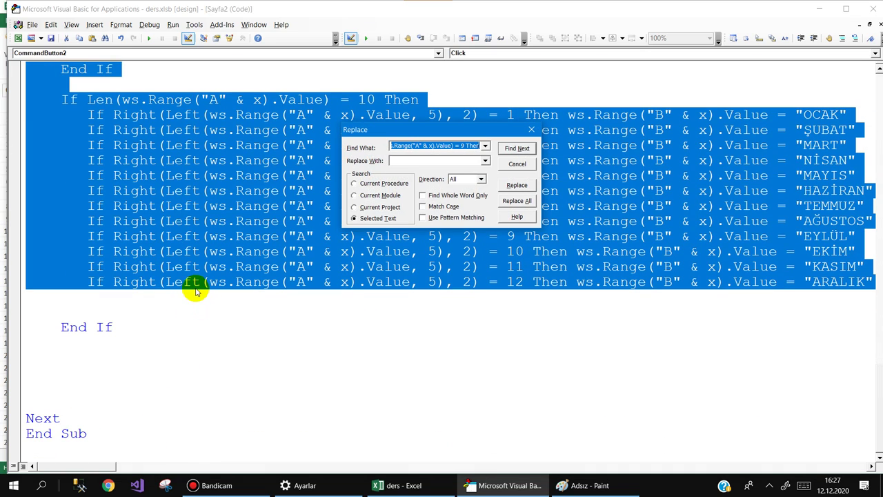
type("\"B")
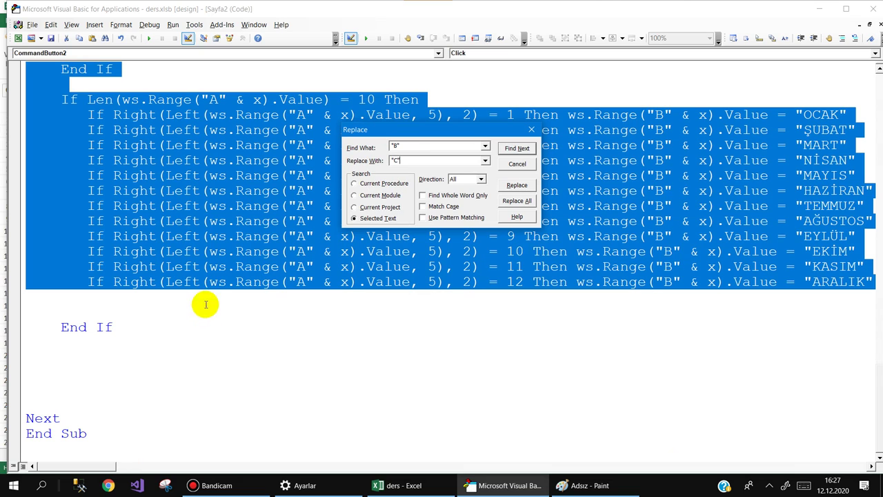
type("\"")
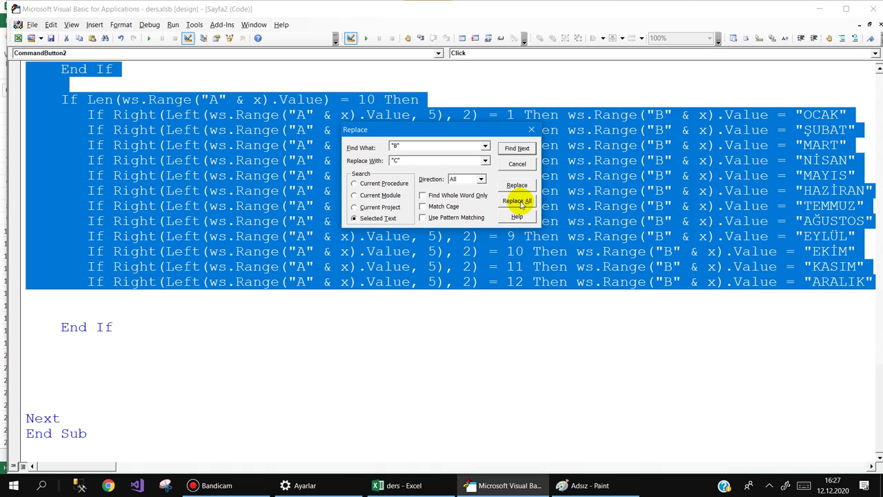
left_click(521, 205)
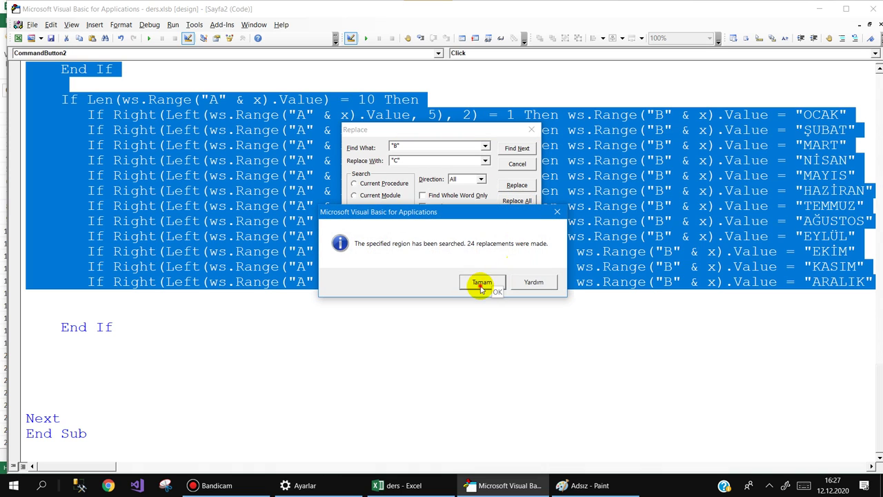
left_click(484, 283)
key("Escape")
Append & "-" & Right(ws.Range("A" & x).Value, 4) to the first OCAK line
scroll(600, 200, "up", 5)
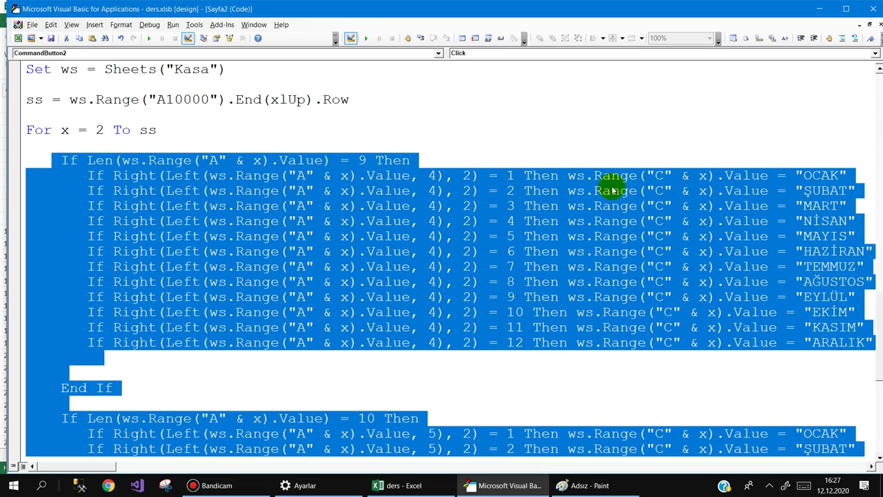
scroll(610, 190, "up", 2)
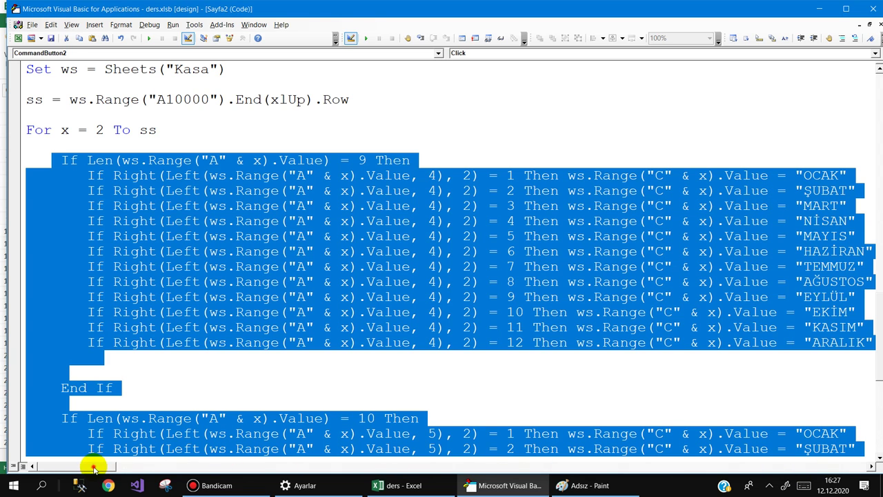
left_click_drag(94, 467, 108, 466)
left_click(563, 173)
type("& \"-\" & W")
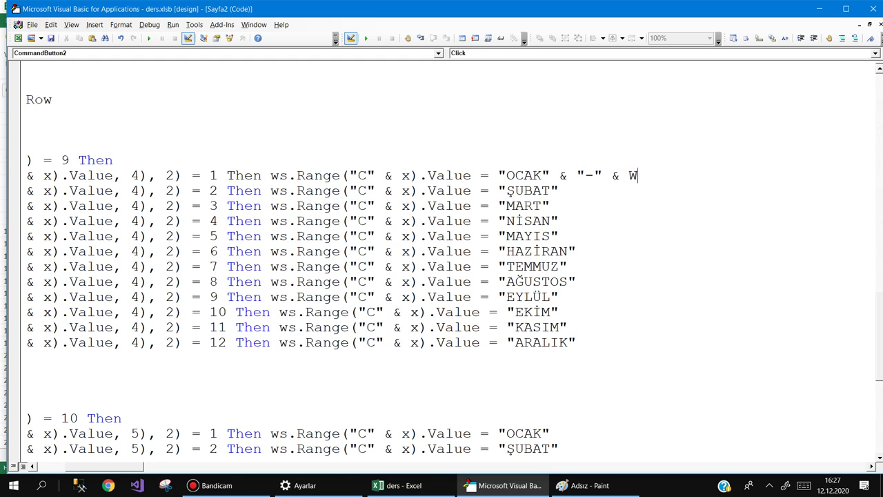
type("S.RA(\"A\"&")
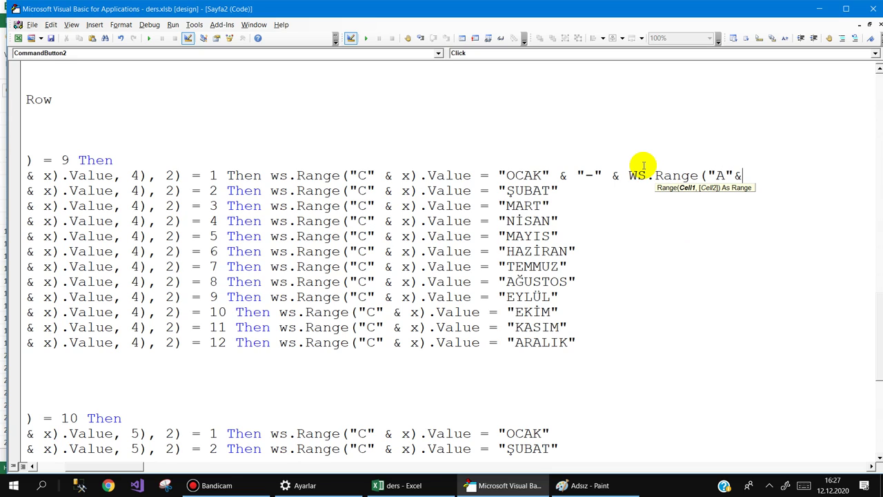
type(").")
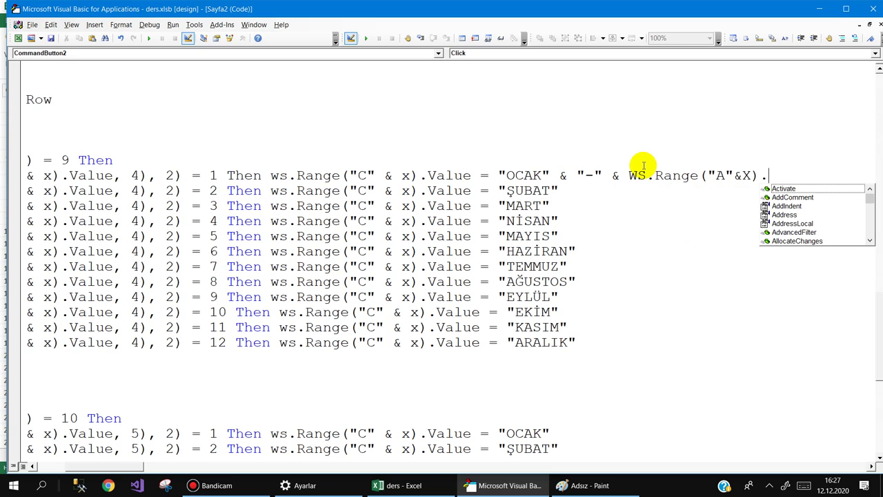
type("V")
key("Escape")
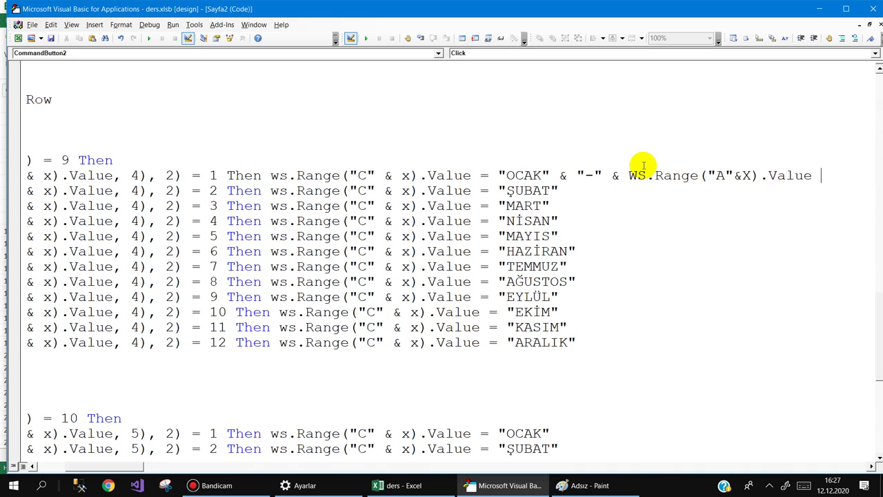
left_click(626, 175)
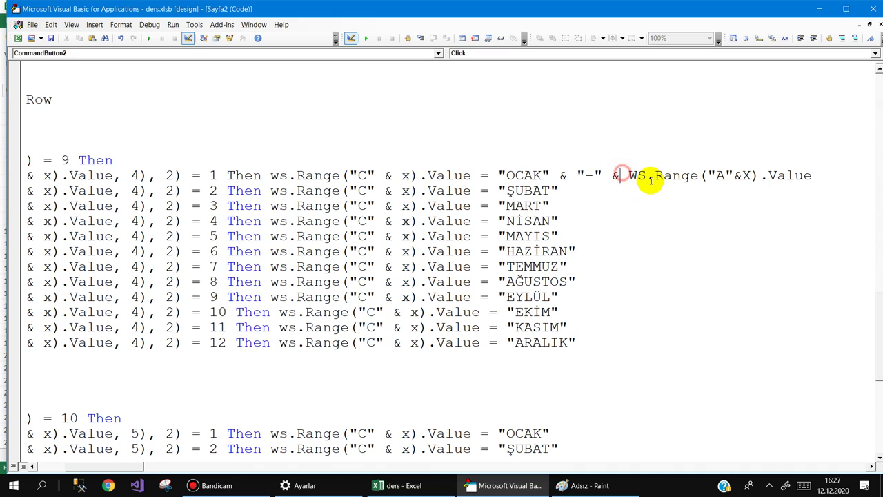
type("ri ")
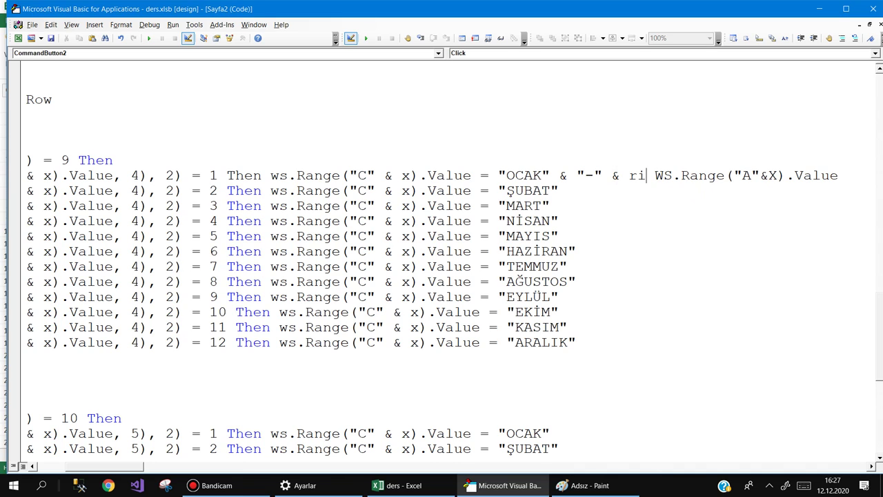
type("ght(")
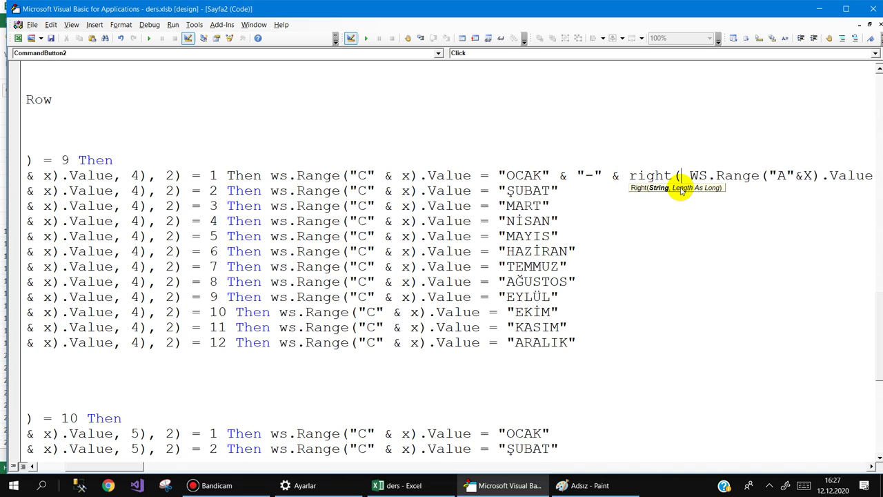
key("End")
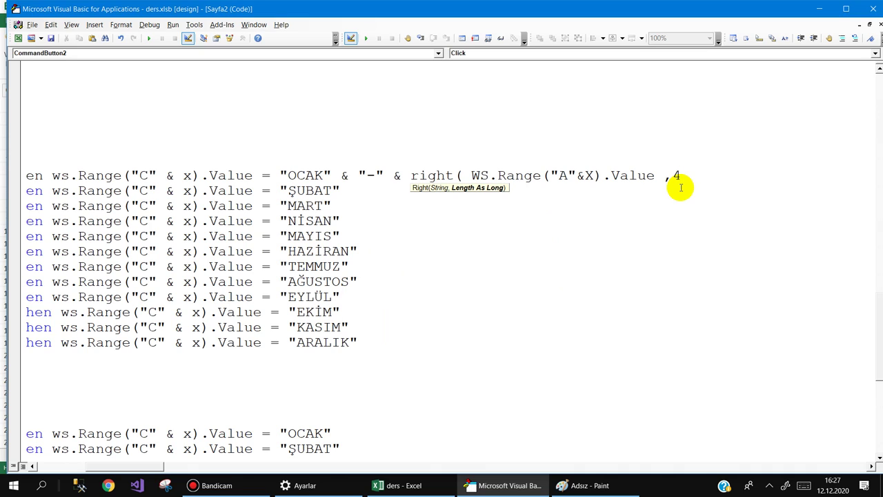
type(")")
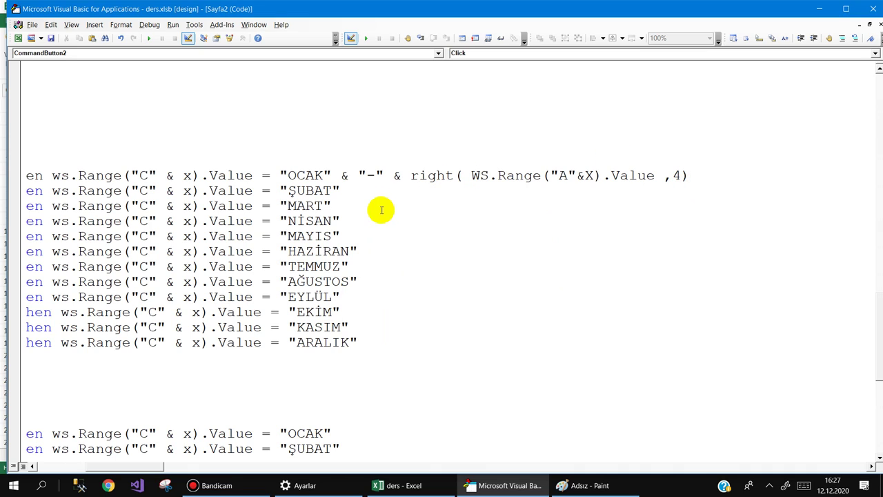
left_click(379, 207)
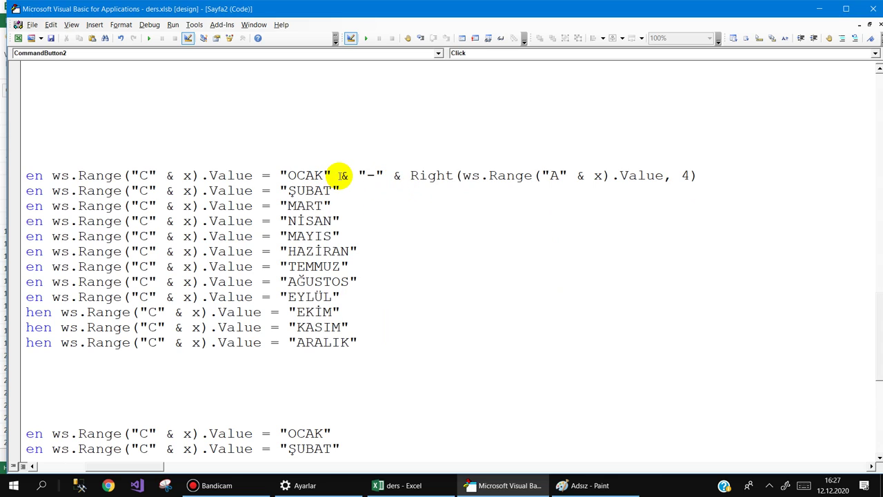
Copy the year expression onto the ŞUBAT through ARALIK lines of the first If block
left_click_drag(339, 175, 716, 175)
key("ctrl+c")
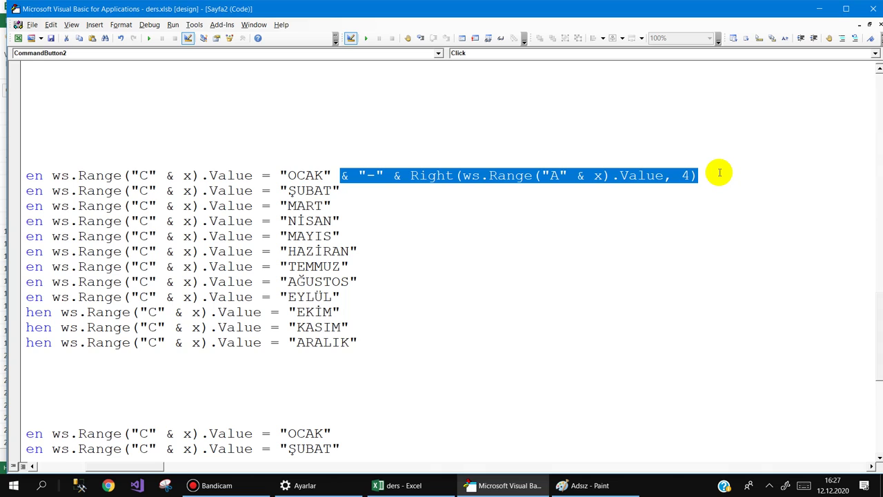
left_click(356, 195)
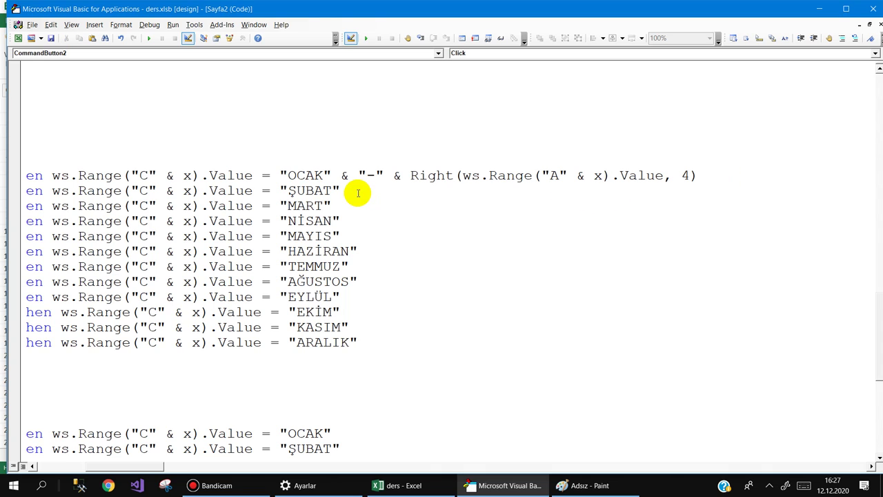
type("& \"-\" & Right(ws.Range(\"A\" & x).Value, 4)")
left_click(355, 206)
type("& \"-\" & Right(ws.Range(\"A\" & x).Value, 4)")
left_click(355, 221)
key("ctrl+v")
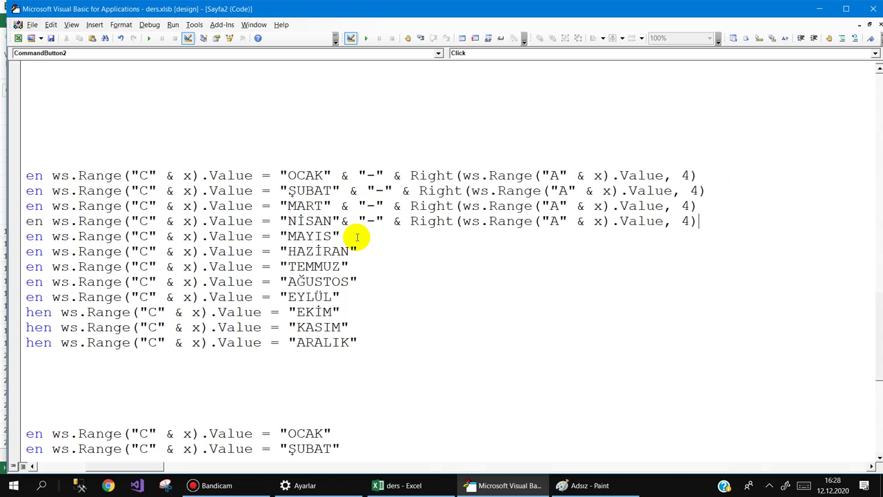
left_click(356, 237)
key("ctrl+v")
left_click(363, 251)
key("ctrl+v")
left_click(364, 265)
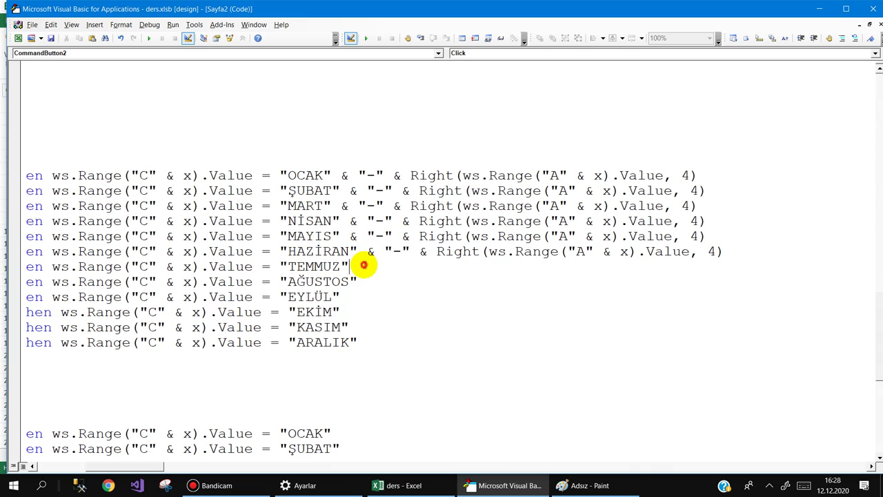
key("ctrl+v")
left_click(366, 282)
key("ctrl+v")
left_click(365, 297)
key("ctrl+v")
left_click(363, 313)
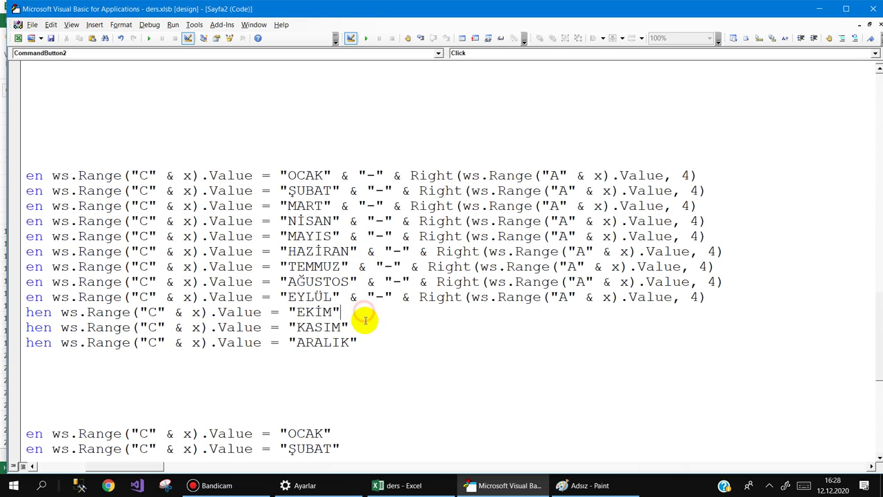
key("ctrl+v")
left_click(364, 327)
key("ctrl+v")
left_click(366, 340)
key("ctrl+v")
Paste the year expression onto all twelve month lines of the second If block
scroll(359, 299, "down", 3)
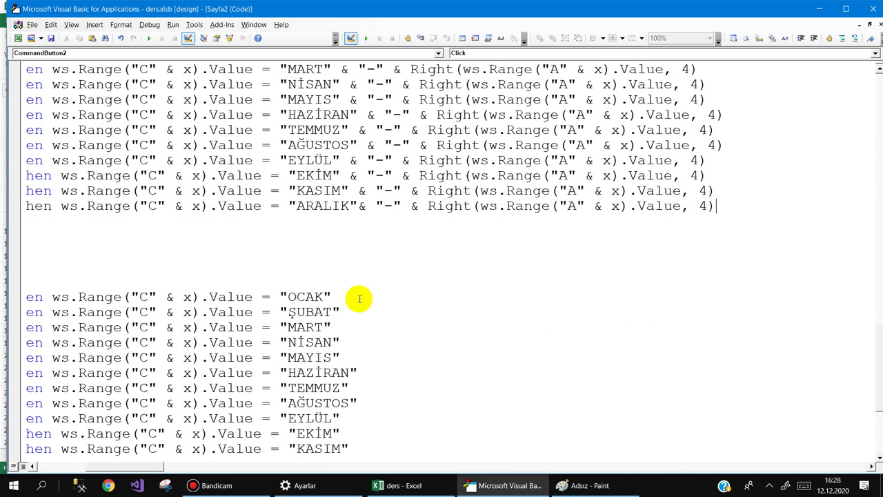
left_click(360, 299)
key("ctrl+v")
left_click(357, 312)
key("ctrl+v")
left_click(358, 327)
key("ctrl+v")
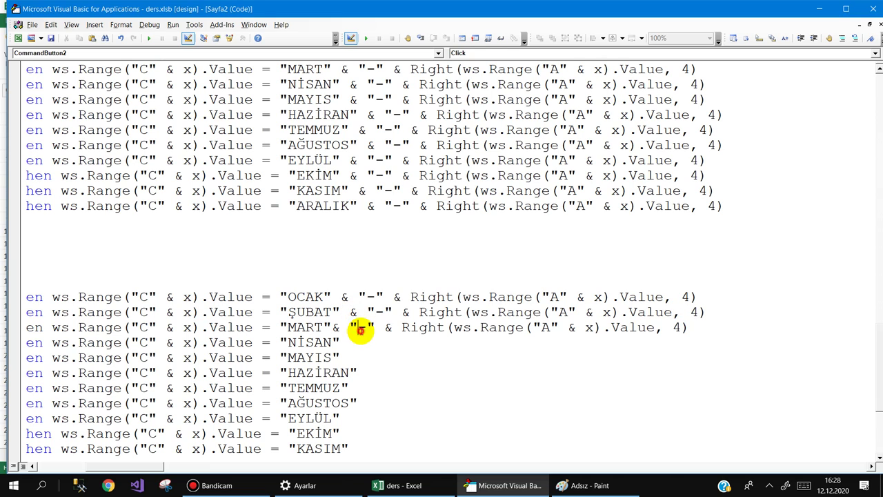
left_click(362, 340)
key("ctrl+v")
left_click(364, 356)
key("ctrl+v")
left_click(367, 371)
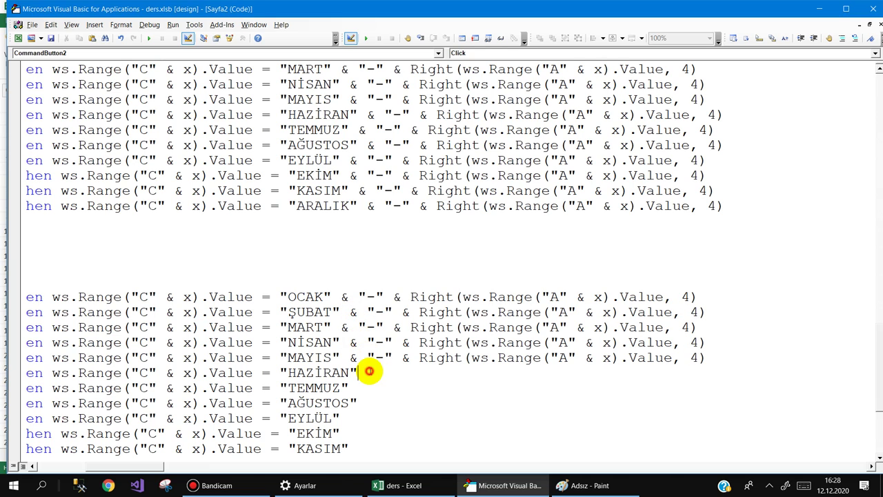
key("ctrl+v")
key("ctrl+v")
left_click(364, 401)
key("ctrl+v")
left_click(364, 417)
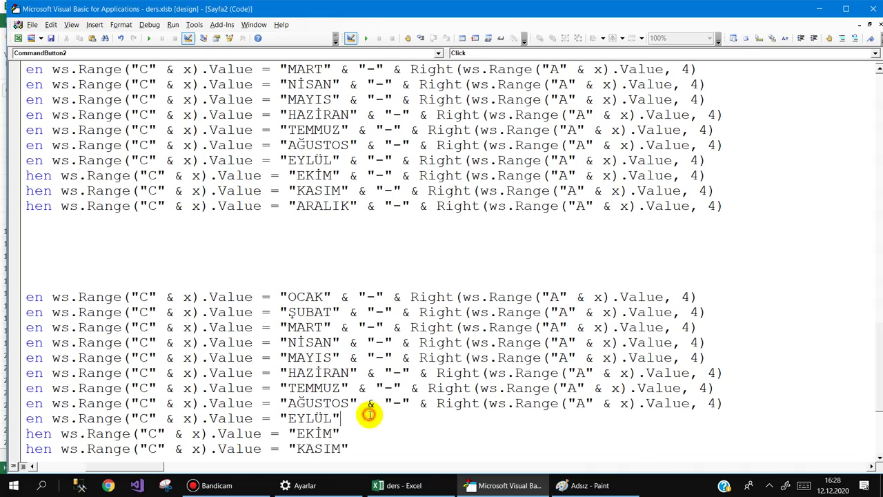
key("ctrl+v")
left_click(366, 432)
key("ctrl+v")
left_click(365, 447)
key("ctrl+v")
scroll(376, 358, "down", 4)
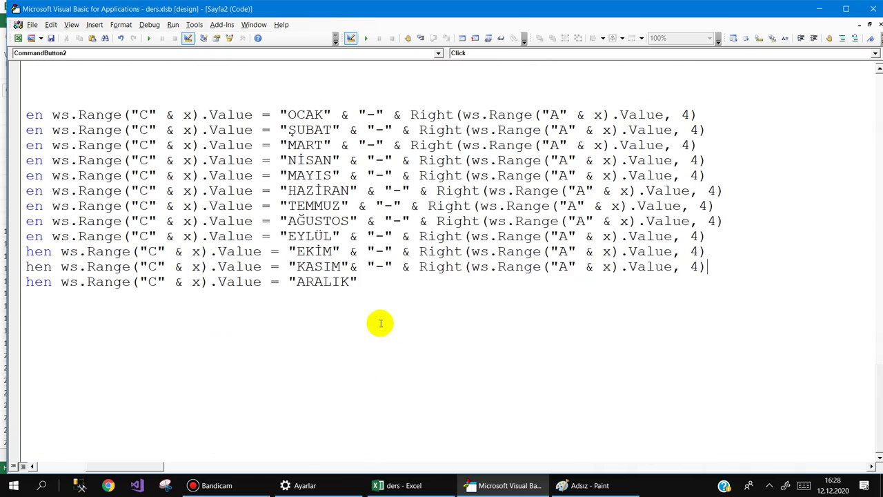
left_click(371, 281)
key("ctrl+v")
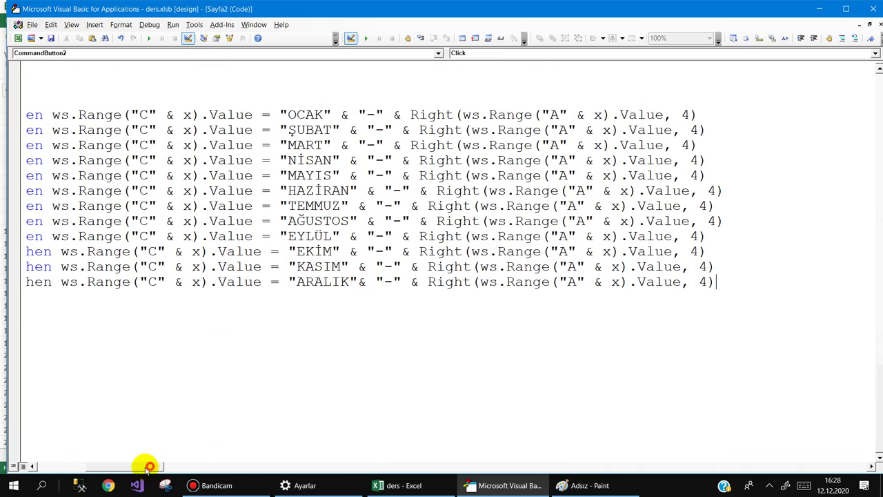
left_click_drag(148, 466, 90, 466)
scroll(205, 173, "up", 3)
scroll(217, 211, "up", 1)
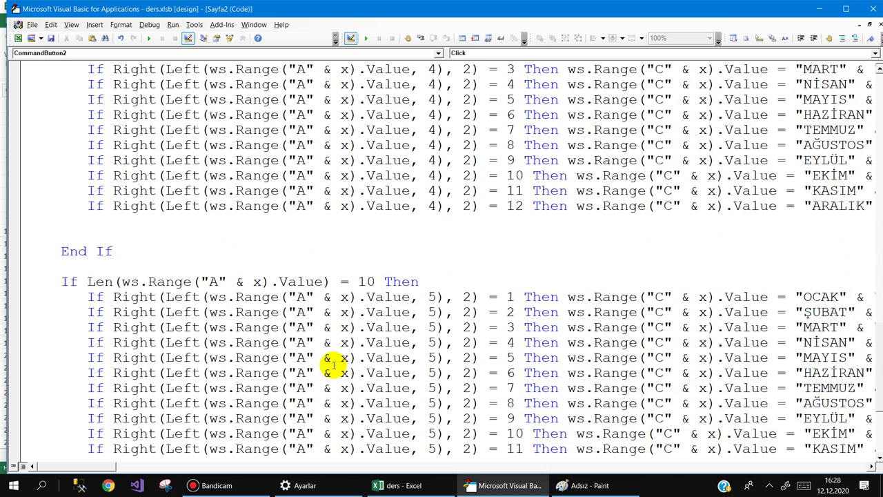
Leave design mode and run AY-YIL to fill column C with values like MAYIS-2020
left_click(397, 481)
left_click(250, 54)
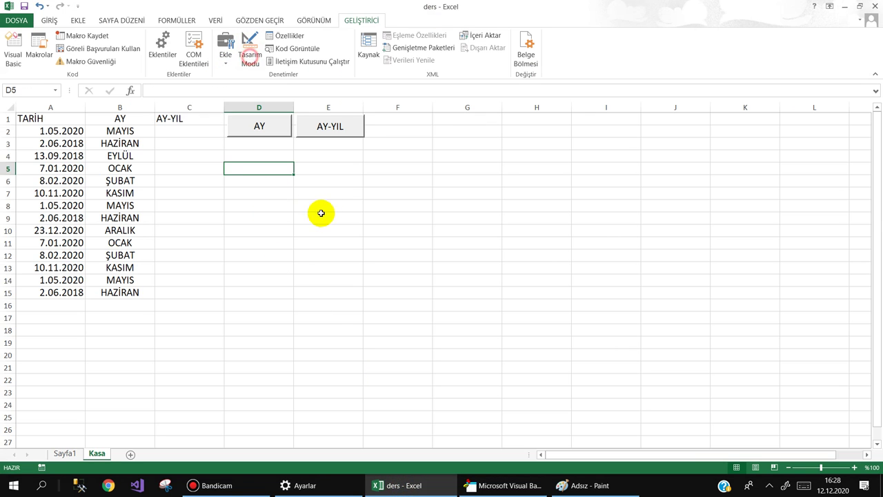
left_click(332, 180)
left_click(329, 126)
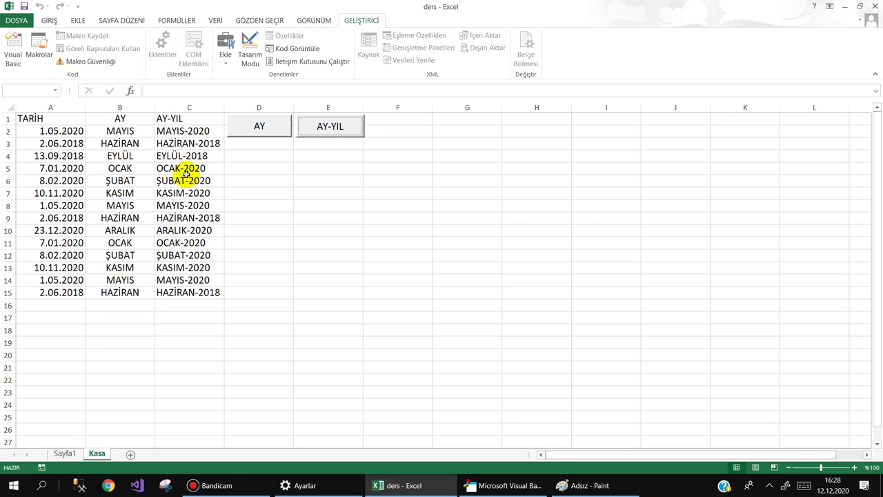
Draw a new ActiveX command button over F1 and caption it TEMIZLE
left_click(249, 50)
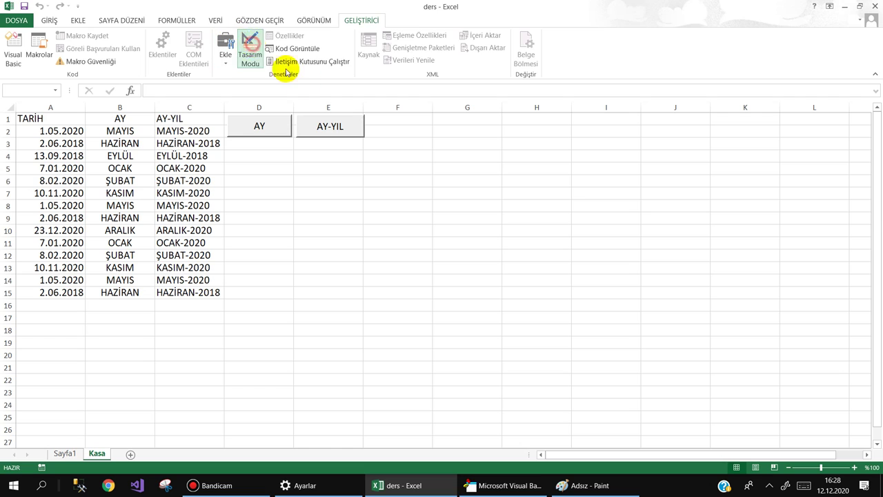
left_click(225, 56)
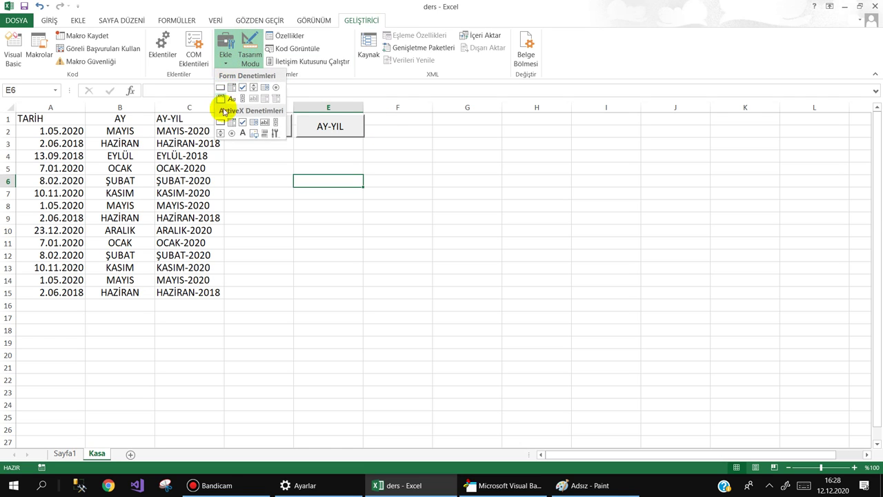
left_click(218, 124)
left_click_drag(369, 114, 433, 138)
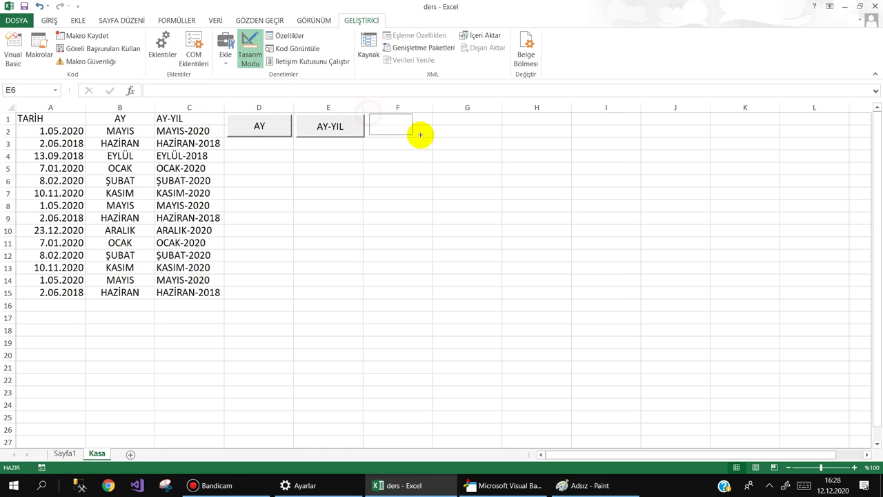
left_click(287, 35)
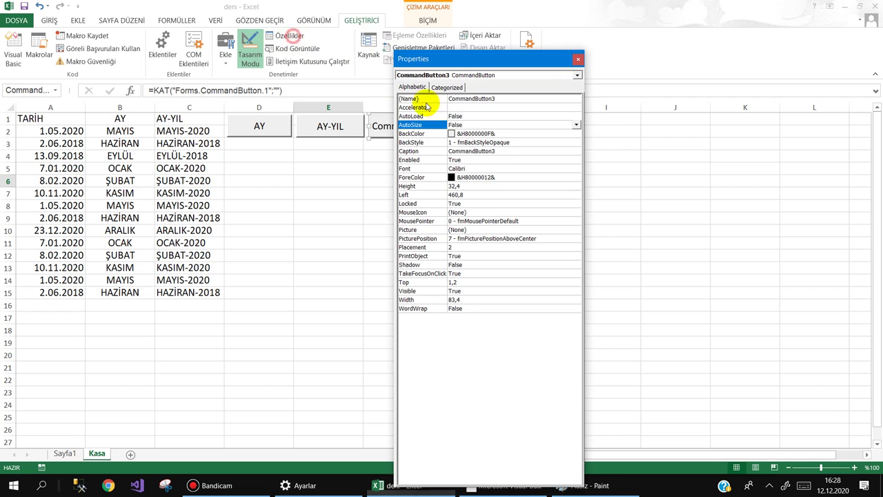
double_click(506, 151)
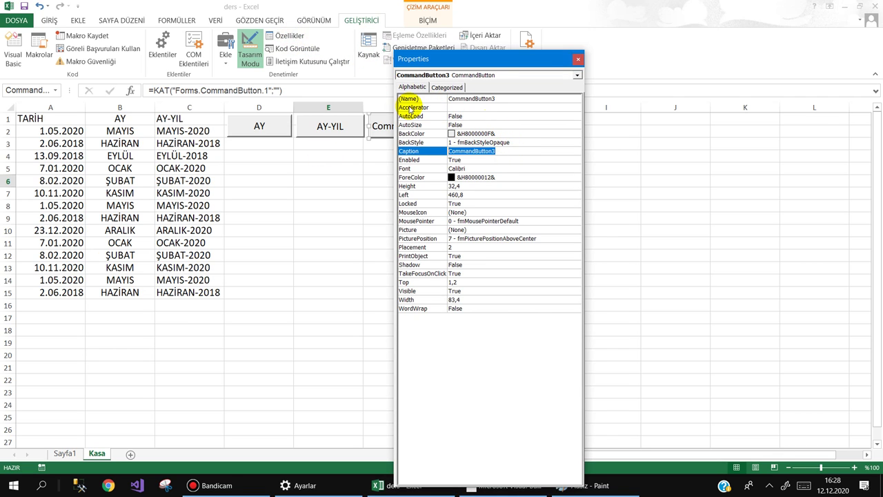
type("tem")
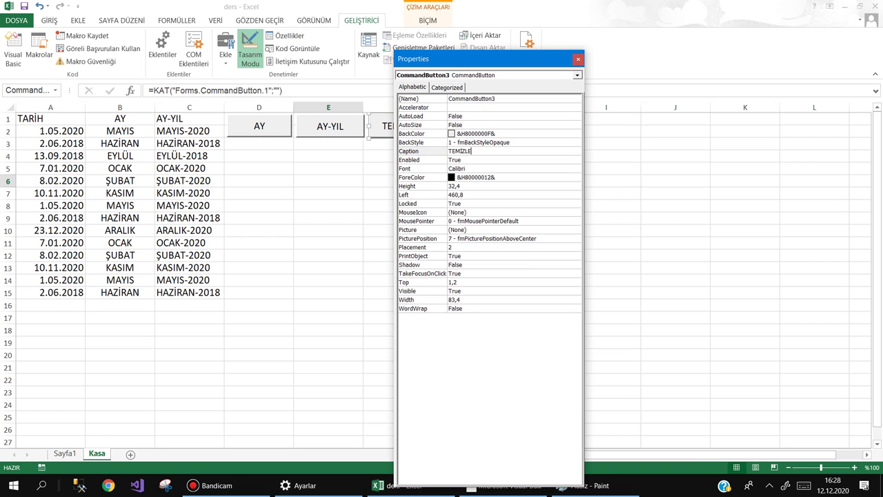
left_click(578, 59)
Open the TEMIZLE button's click procedure in the VBA editor
left_click(365, 168)
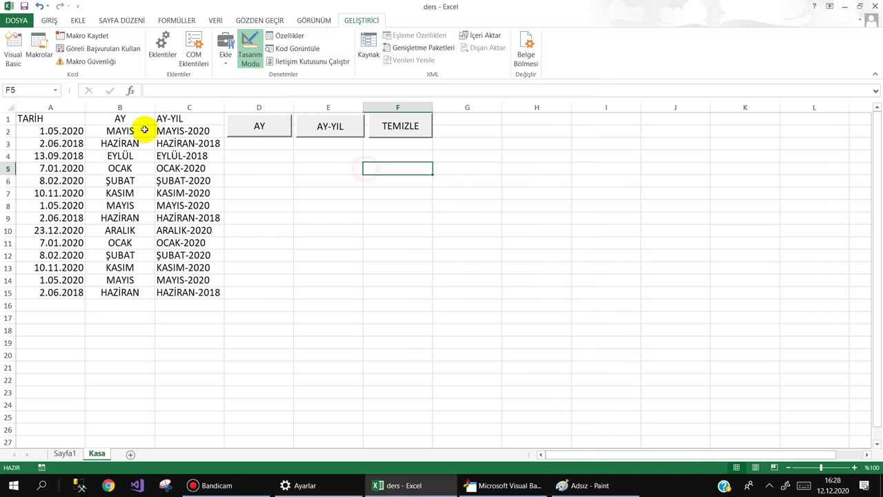
left_click_drag(145, 129, 207, 293)
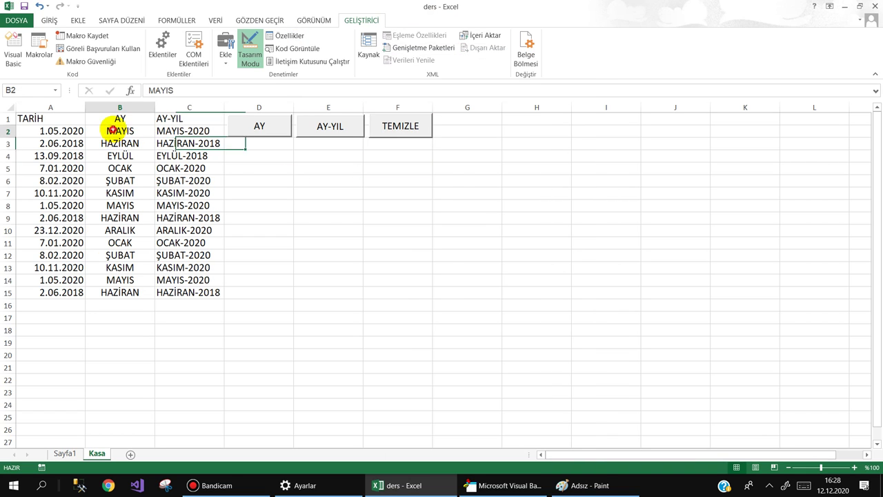
left_click(313, 178)
double_click(400, 126)
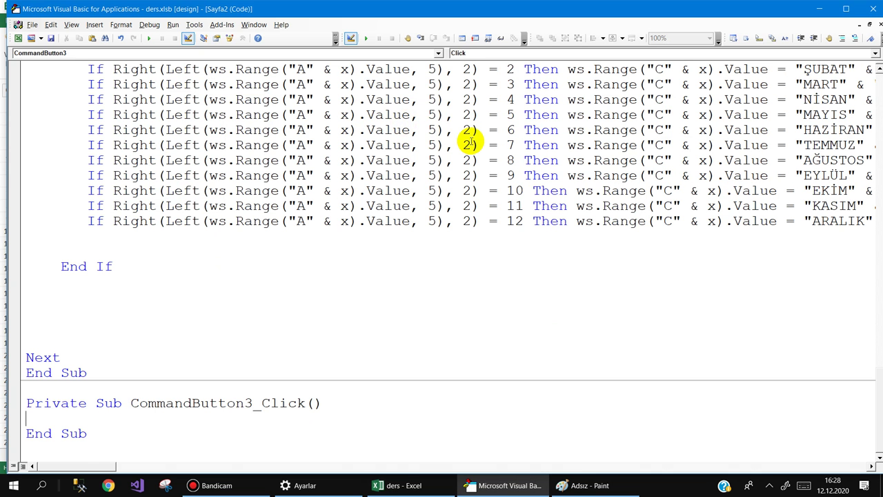
type("She")
Write Sheets("Kasa").Range("B2:C1000").Value = "" in CommandButton3_Click
key("ctrl+space")
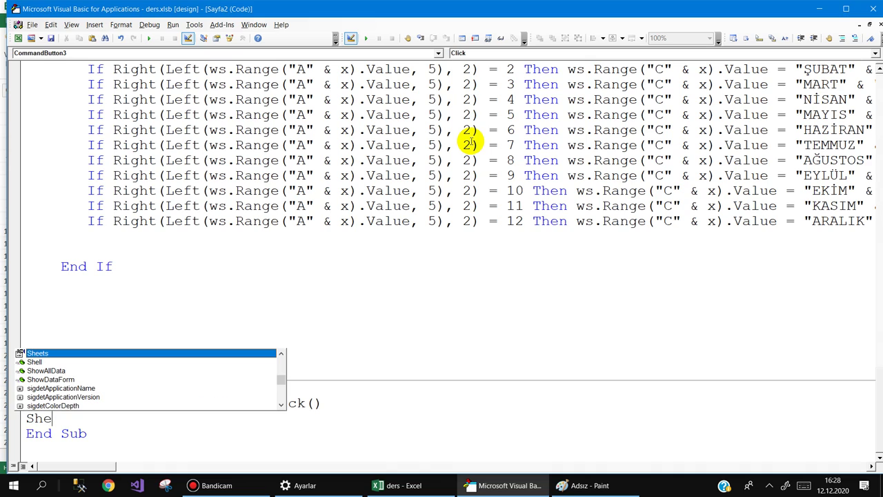
type("(")
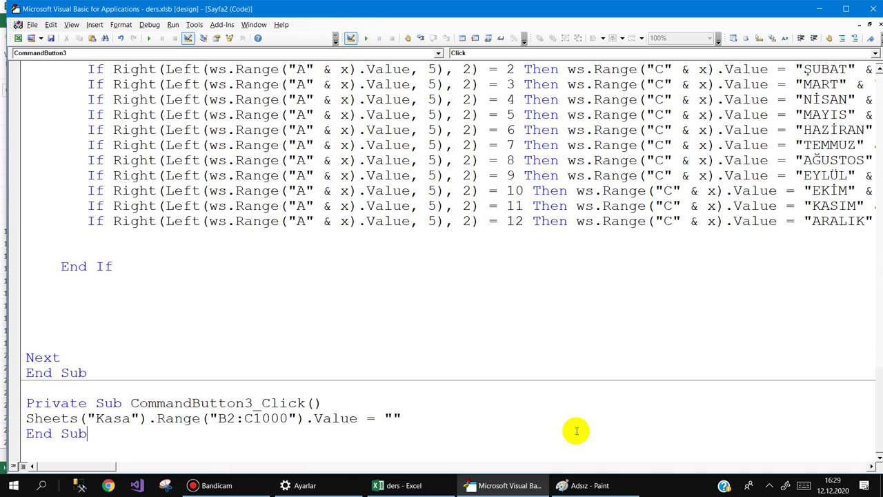
Turn off design mode and test TEMIZLE, AY and AY-YIL once each
left_click(397, 485)
left_click(251, 59)
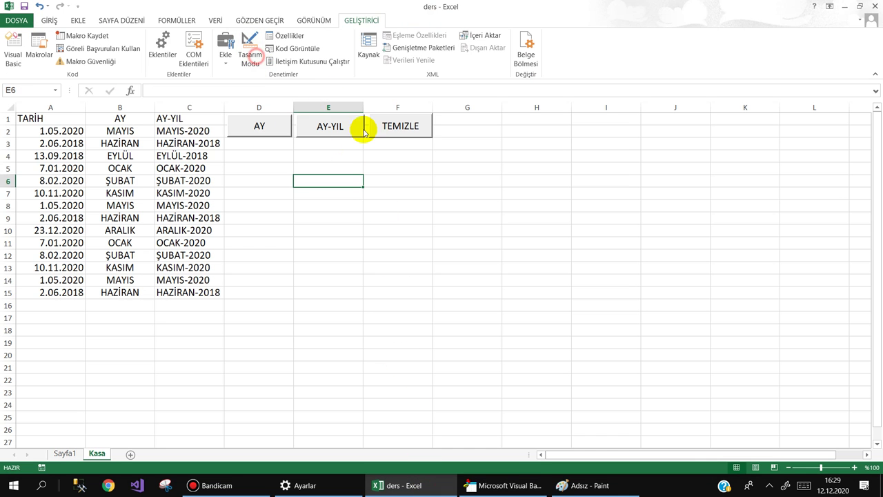
left_click(392, 126)
left_click(257, 128)
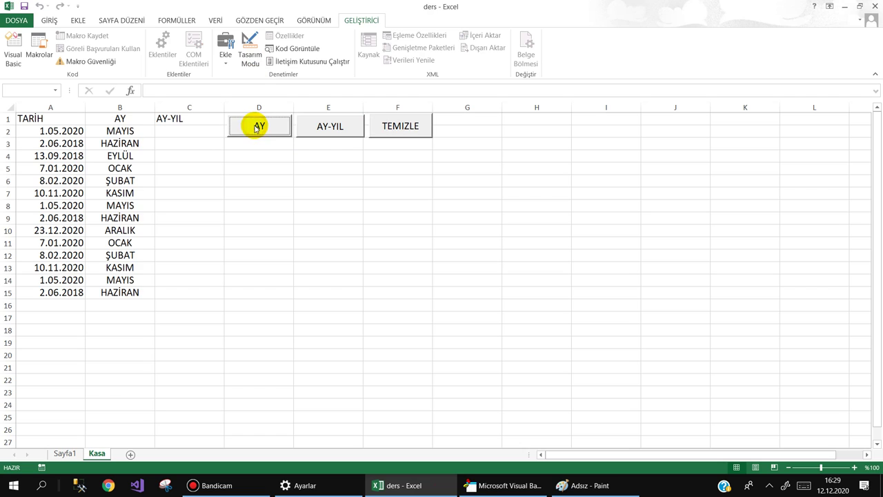
left_click(324, 129)
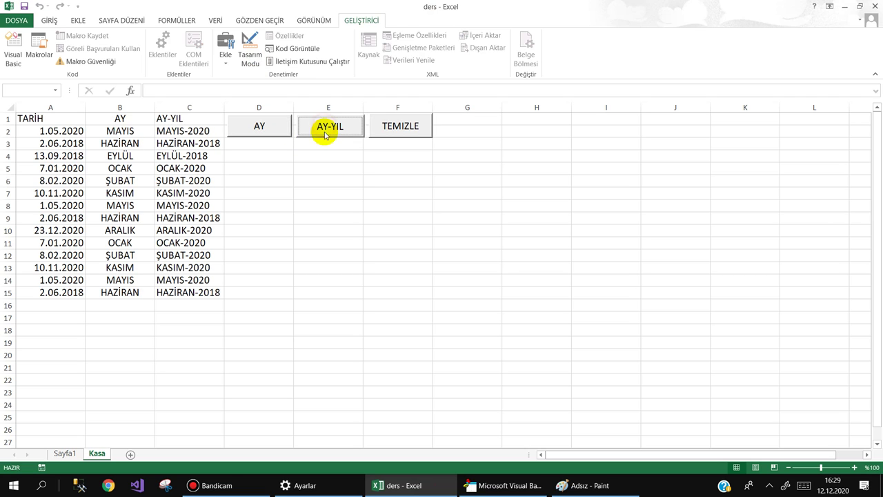
Repeat the clear-and-refill test with TEMIZLE, AY-YIL and AY, then return to the code editor
left_click(376, 127)
left_click(329, 129)
left_click(243, 136)
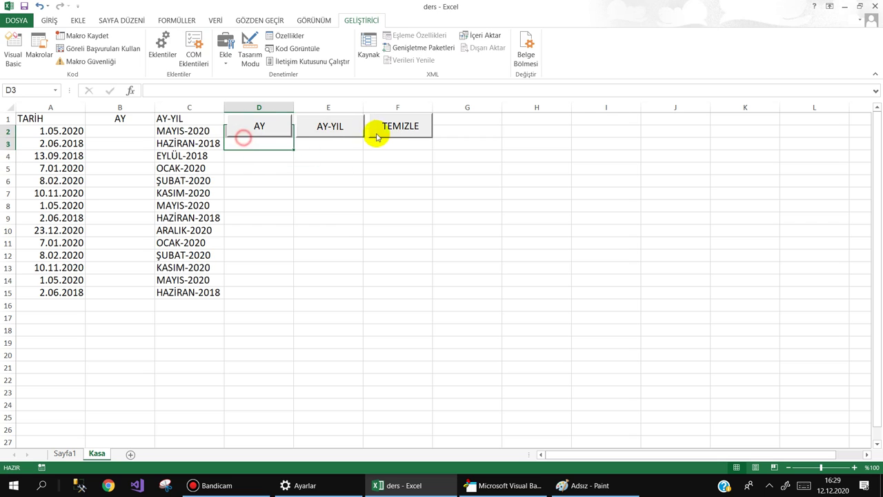
left_click(241, 126)
left_click(399, 137)
left_click(329, 129)
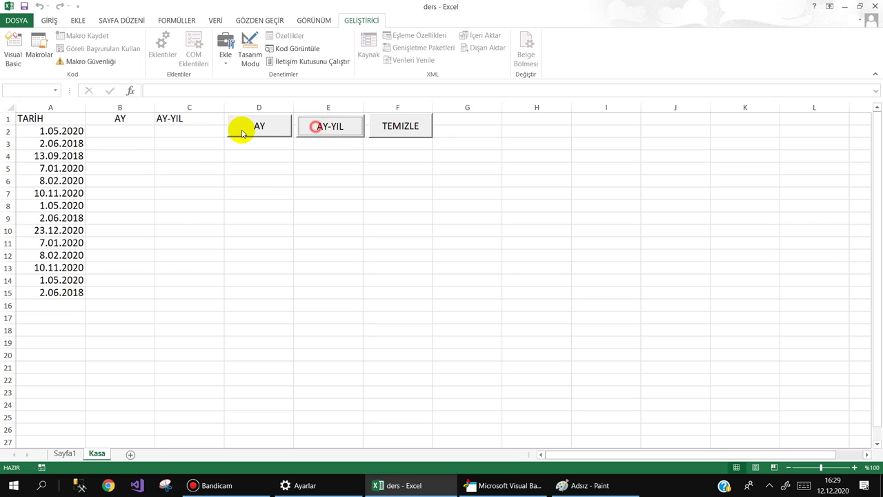
left_click(241, 128)
left_click(502, 486)
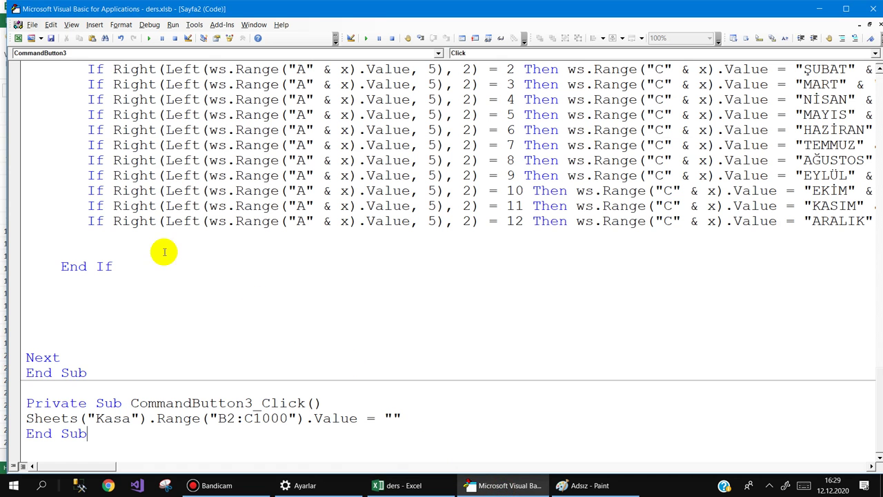
Highlight Right, Left, Len and ws.Range("A" & x).Value in the AY-YIL code, then return to Excel
left_click_drag(157, 190, 114, 190)
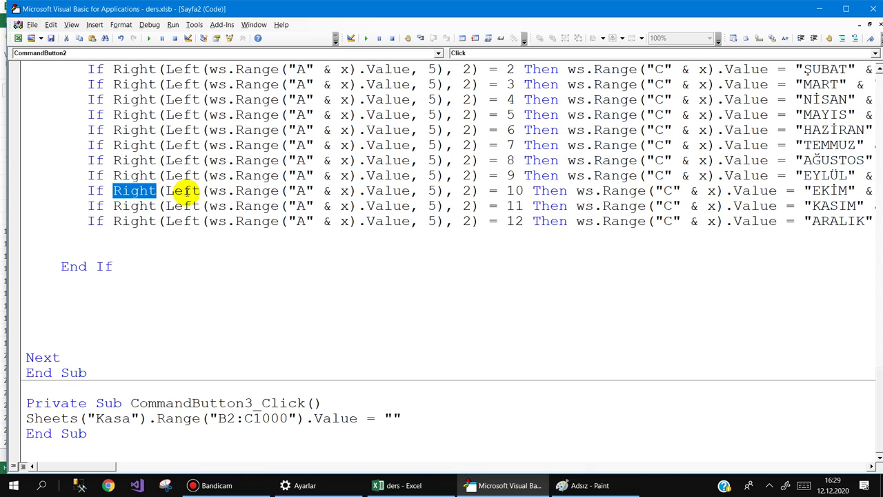
left_click_drag(200, 190, 166, 191)
scroll(172, 159, "up", 1)
scroll(169, 142, "up", 6)
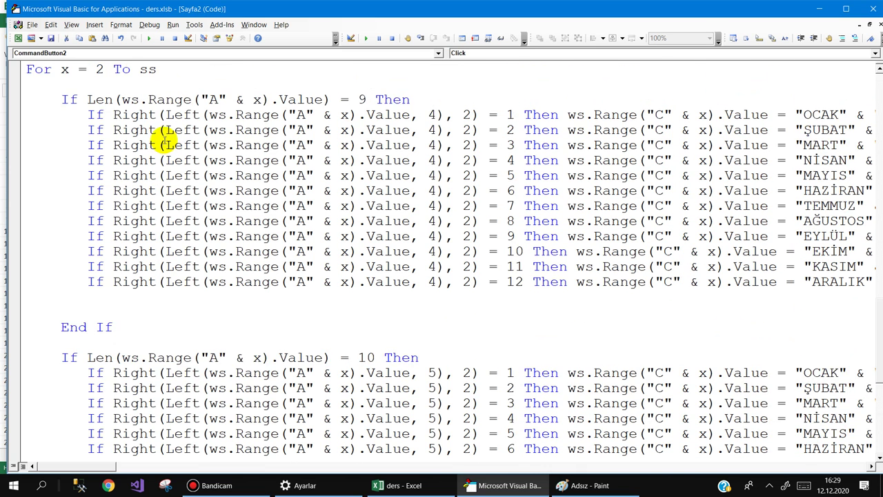
scroll(155, 127, "up", 1)
scroll(151, 134, "up", 2)
scroll(150, 135, "up", 1)
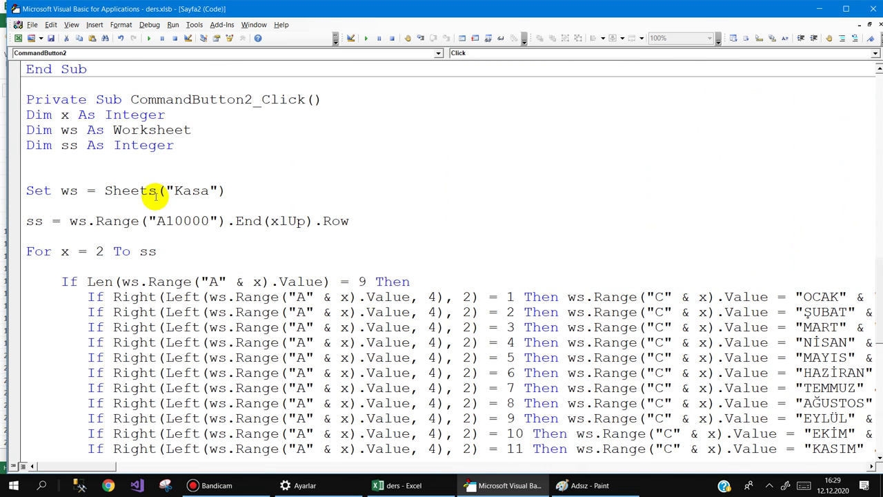
double_click(93, 282)
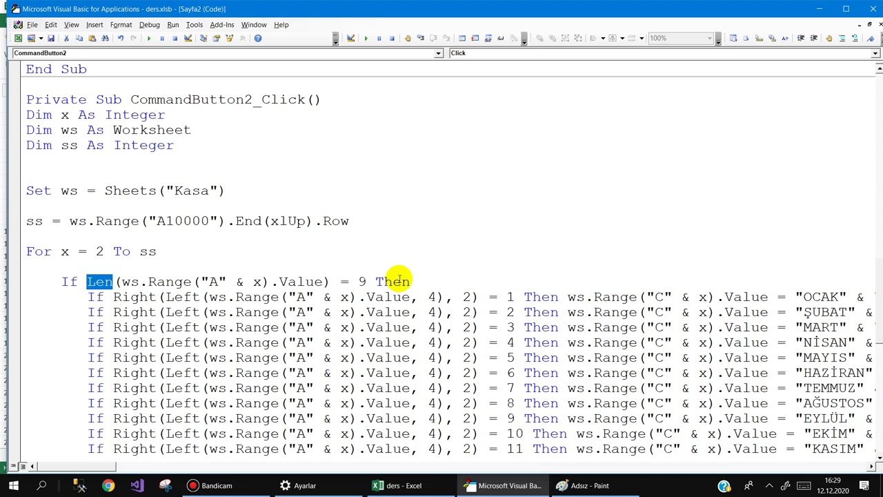
left_click_drag(324, 281, 122, 281)
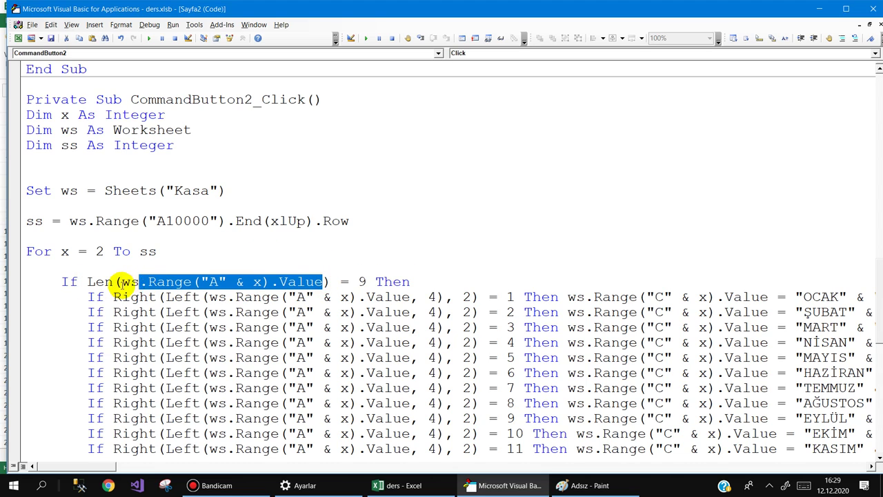
left_click(406, 485)
Open the Bandicam recorder window and move it to the top-right of the screen
left_click(268, 205)
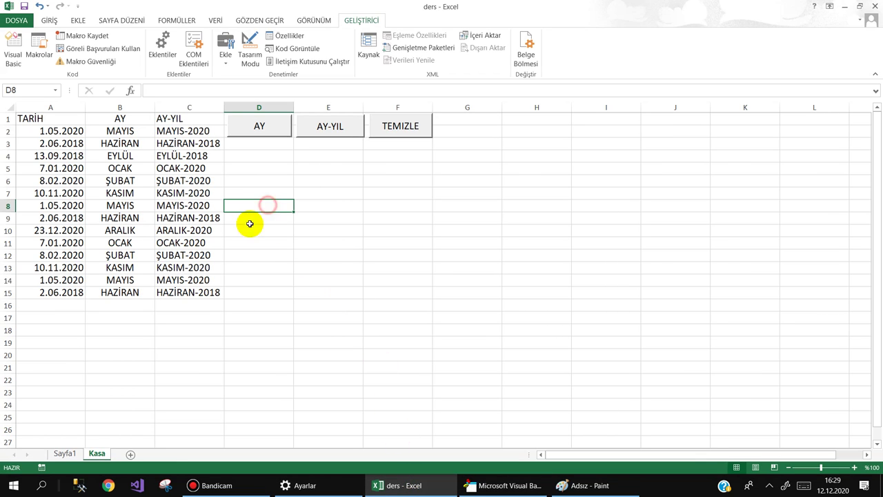
left_click(215, 484)
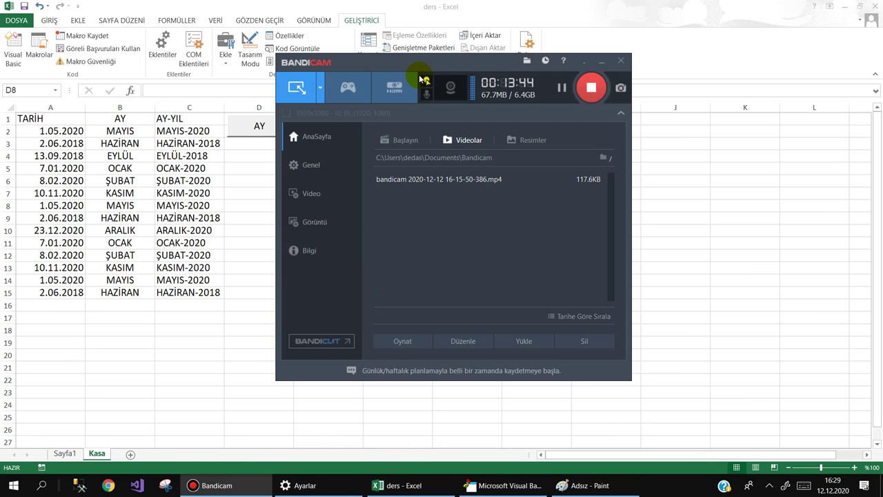
mouse_move(418, 58)
left_mouse_down()
mouse_move(677, 17)
mouse_move(663, 8)
left_mouse_up()
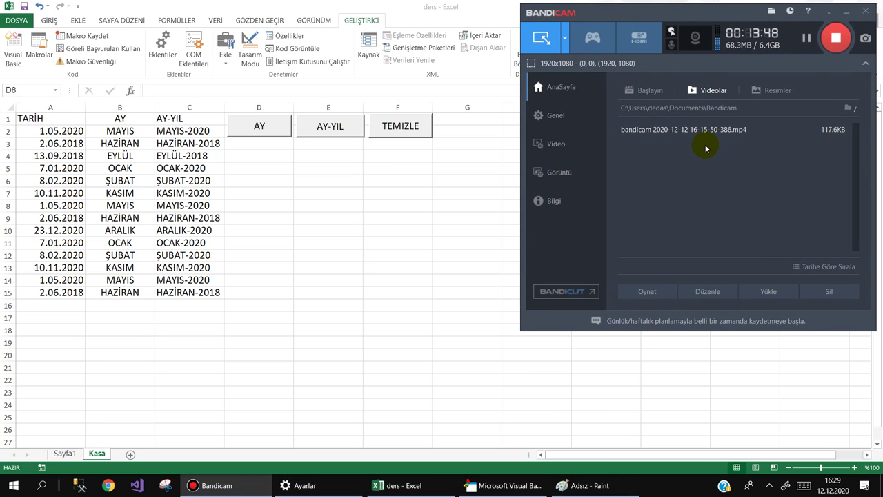